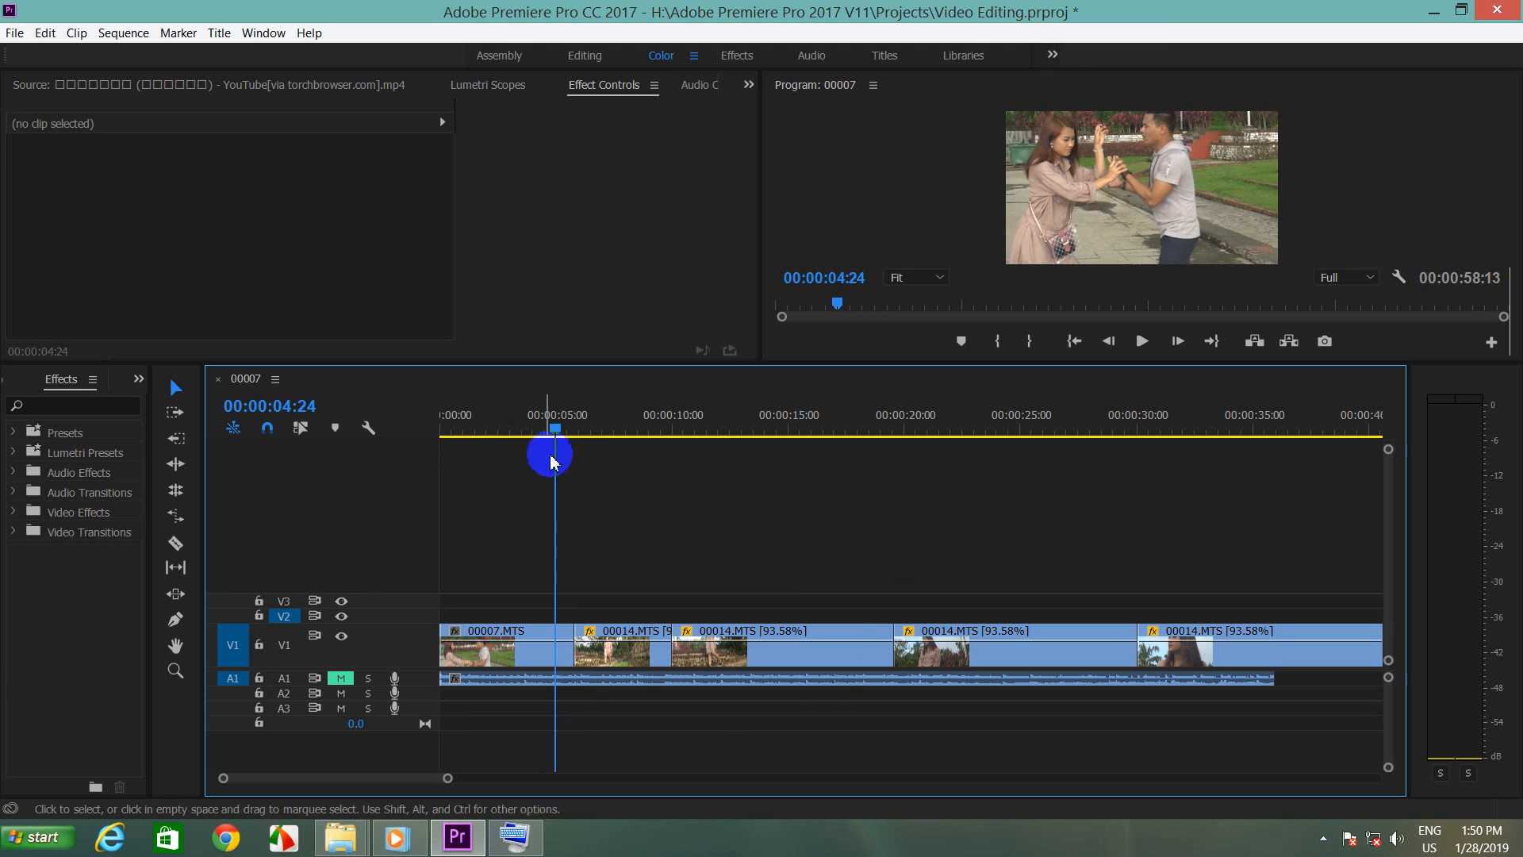
Step: List the Dissolve transitions under Video Transitions and widen the effects list so their full names fit
click(507, 644)
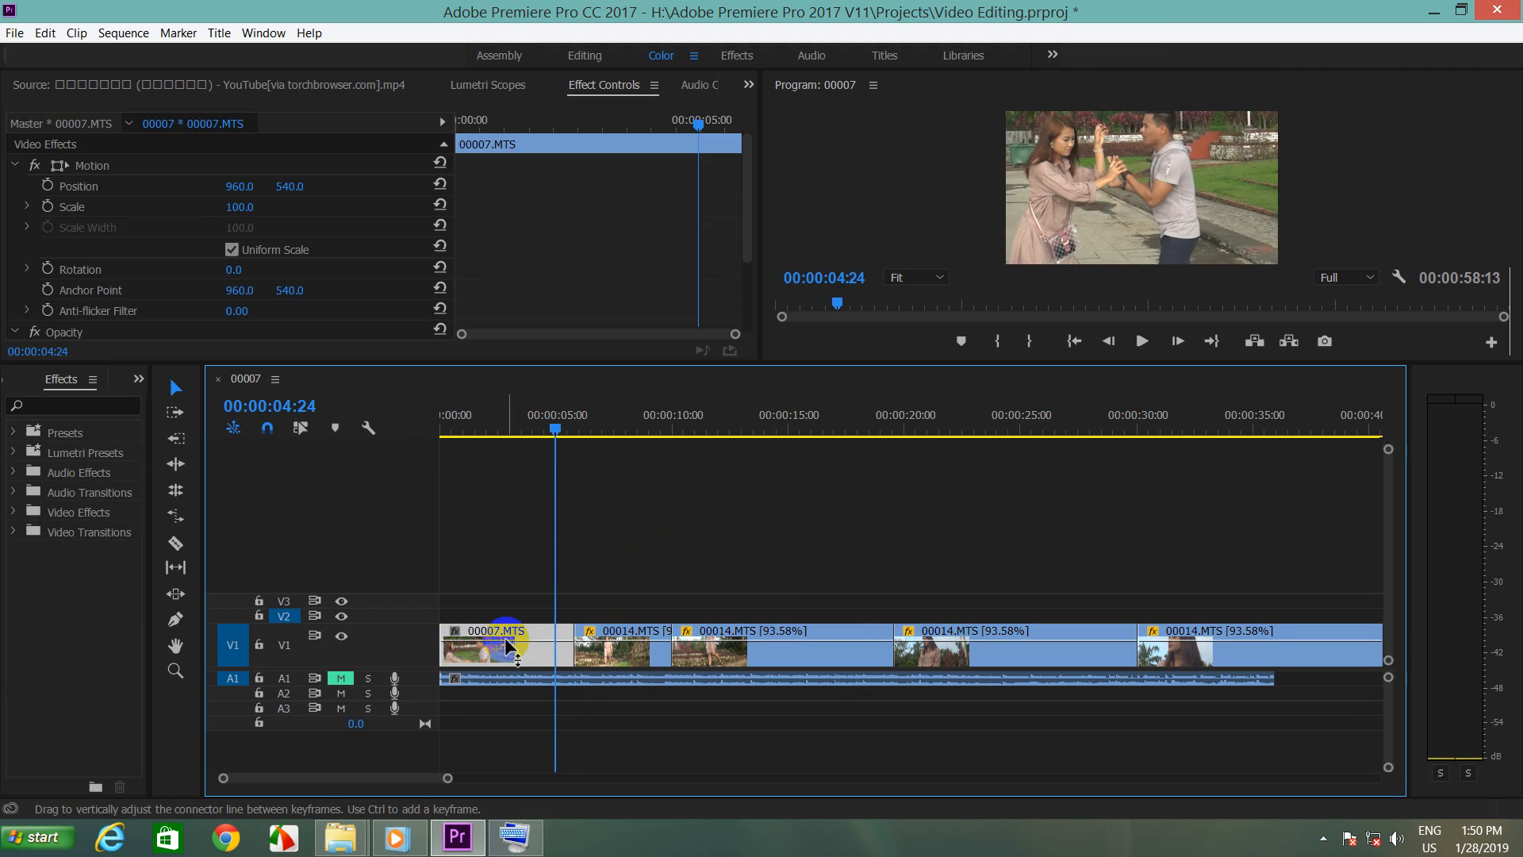
click(606, 651)
drag(559, 436, 569, 437)
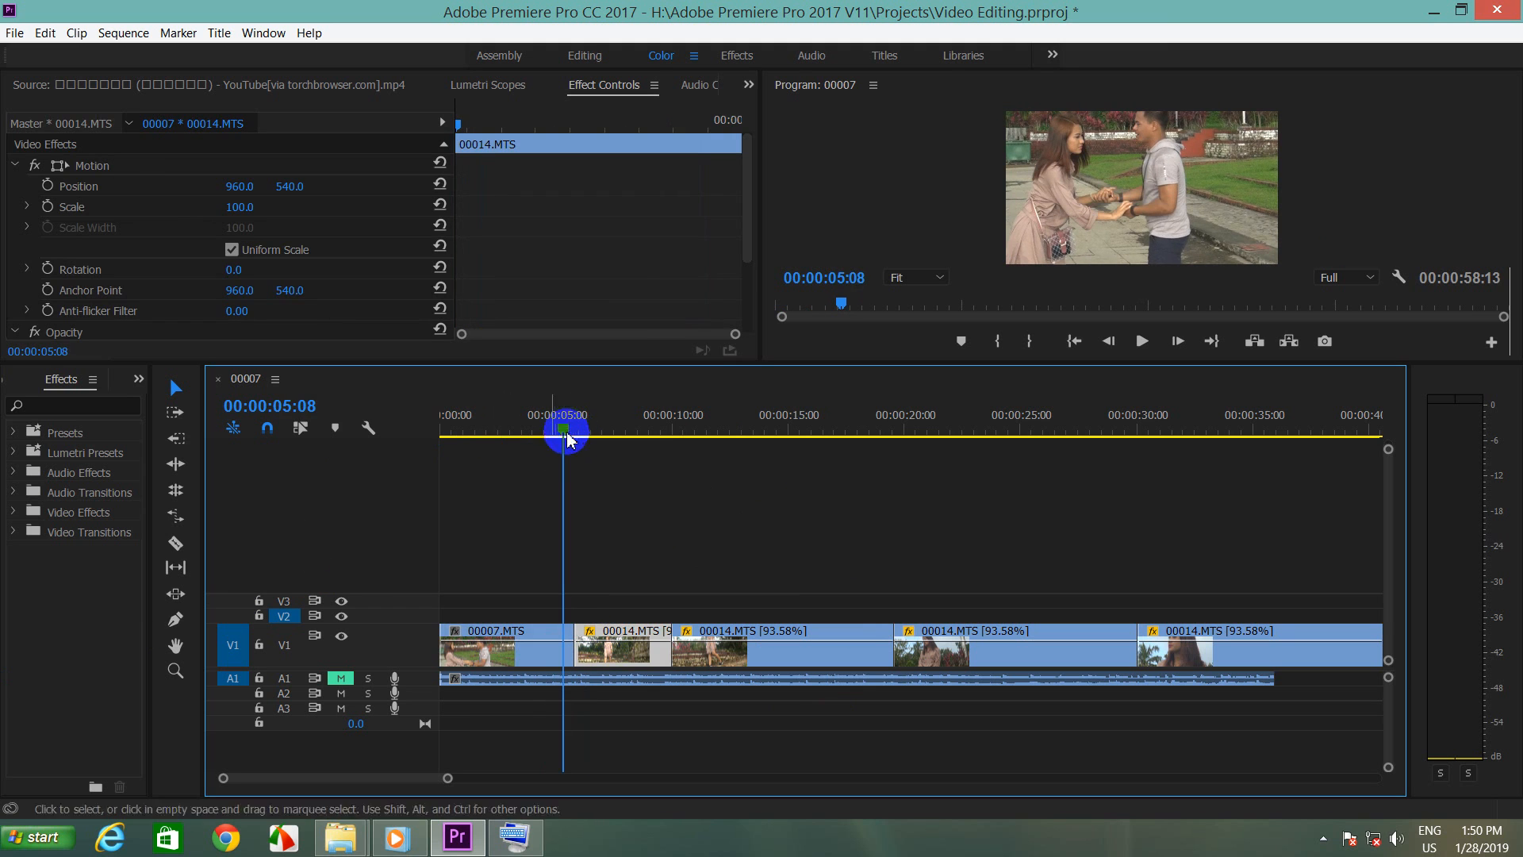
click(15, 530)
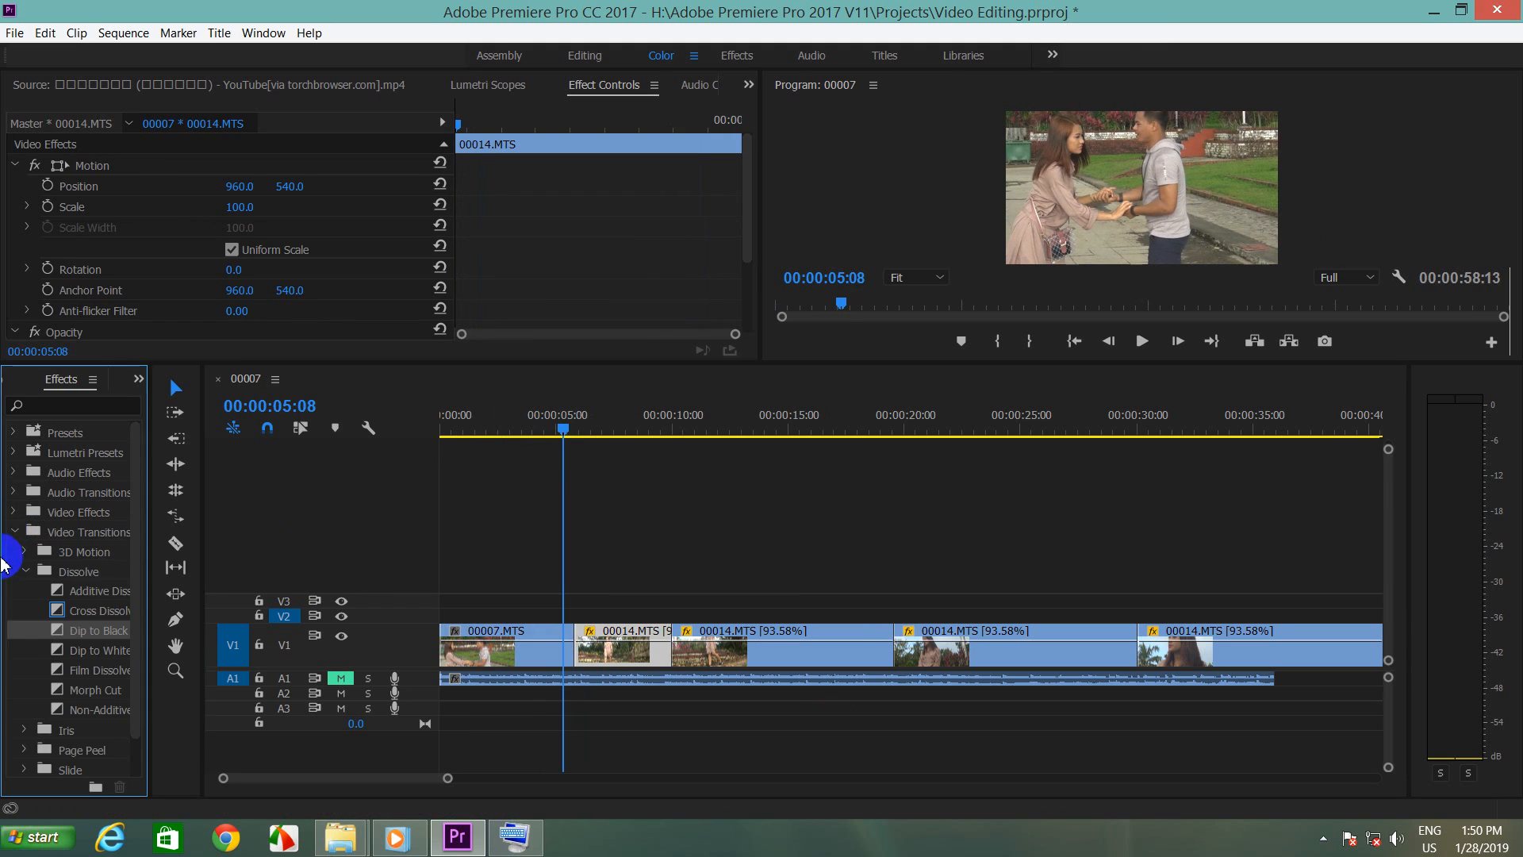
click(26, 571)
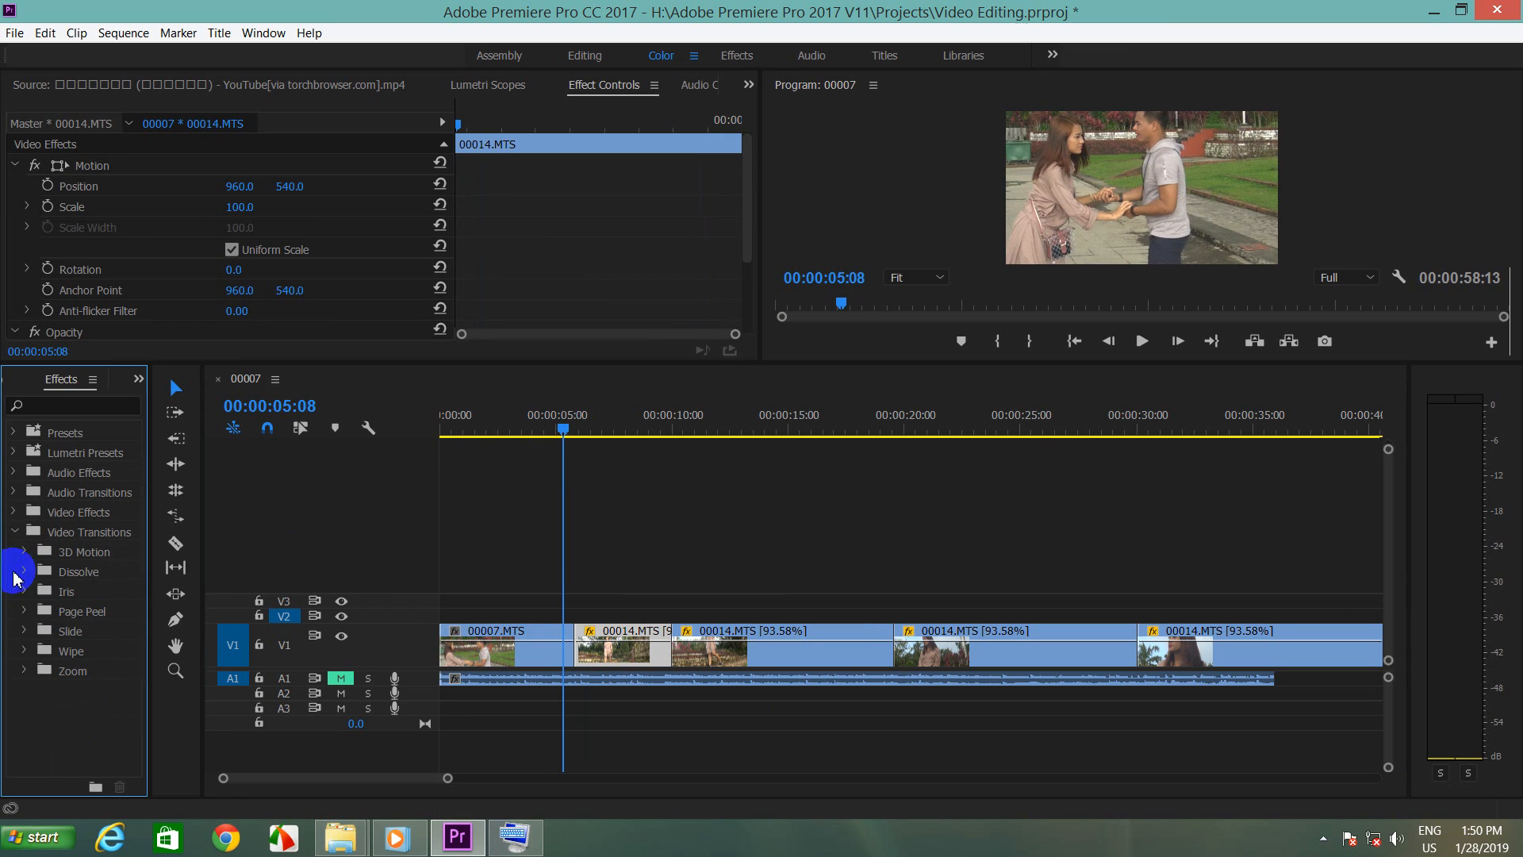
click(25, 571)
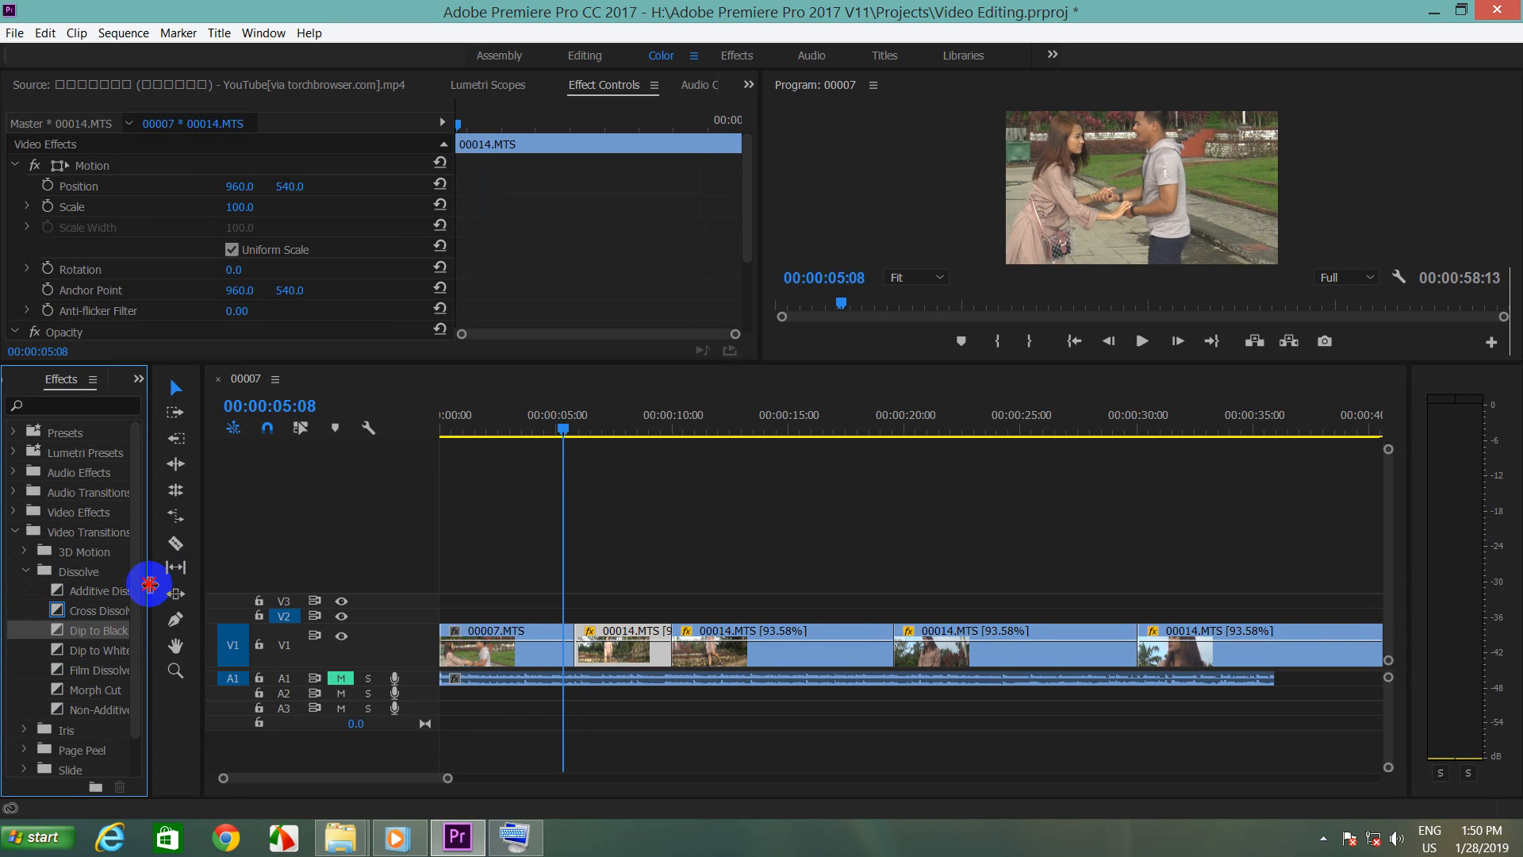
drag(150, 584, 272, 585)
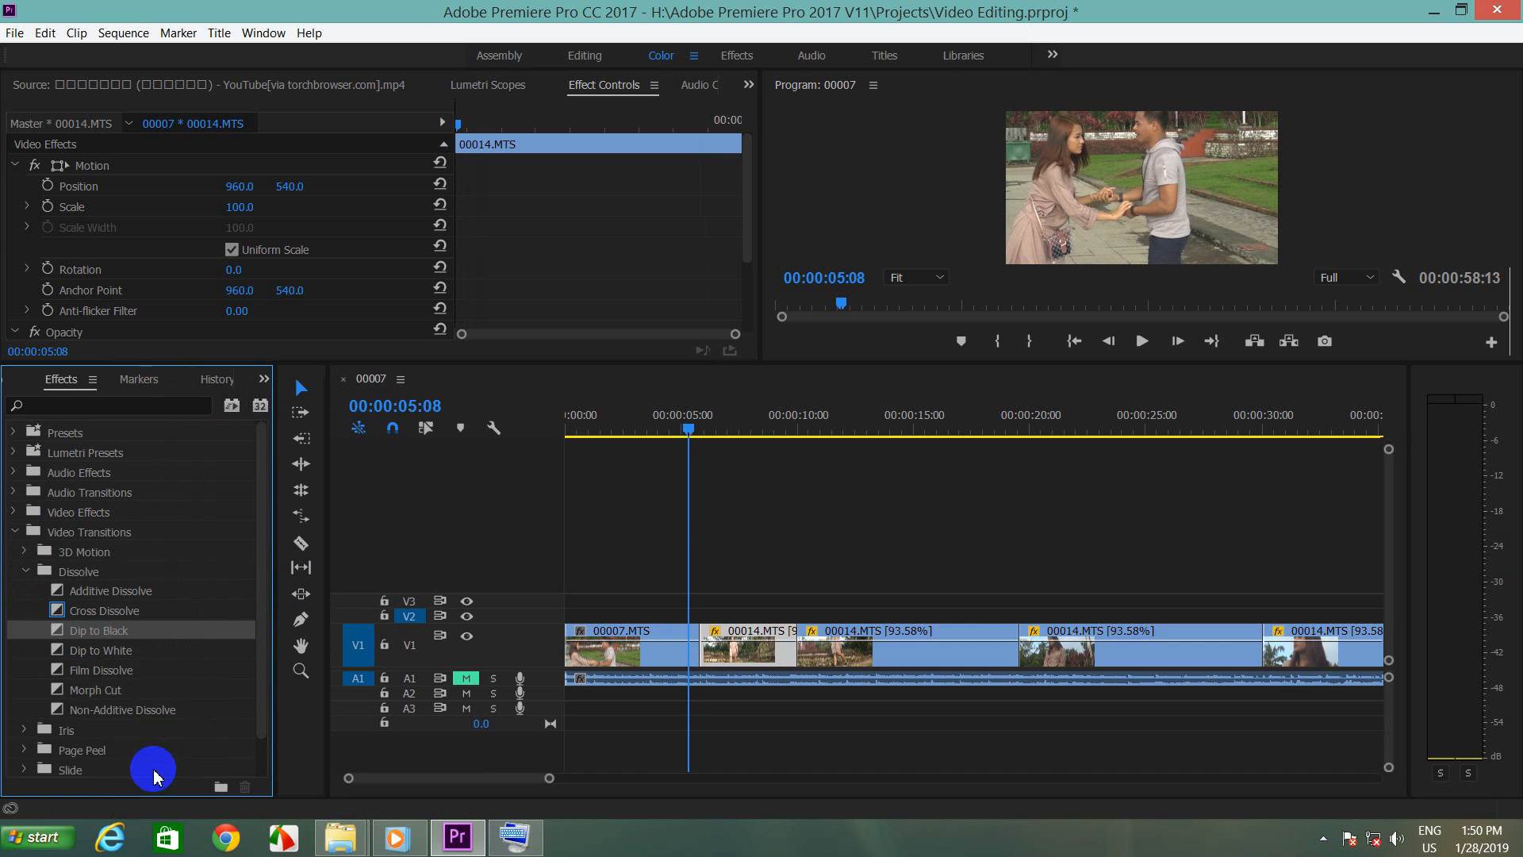
Step: Apply the Dip to Black transition at the cut between 00007.MTS and the first 00014.MTS clip
click(101, 669)
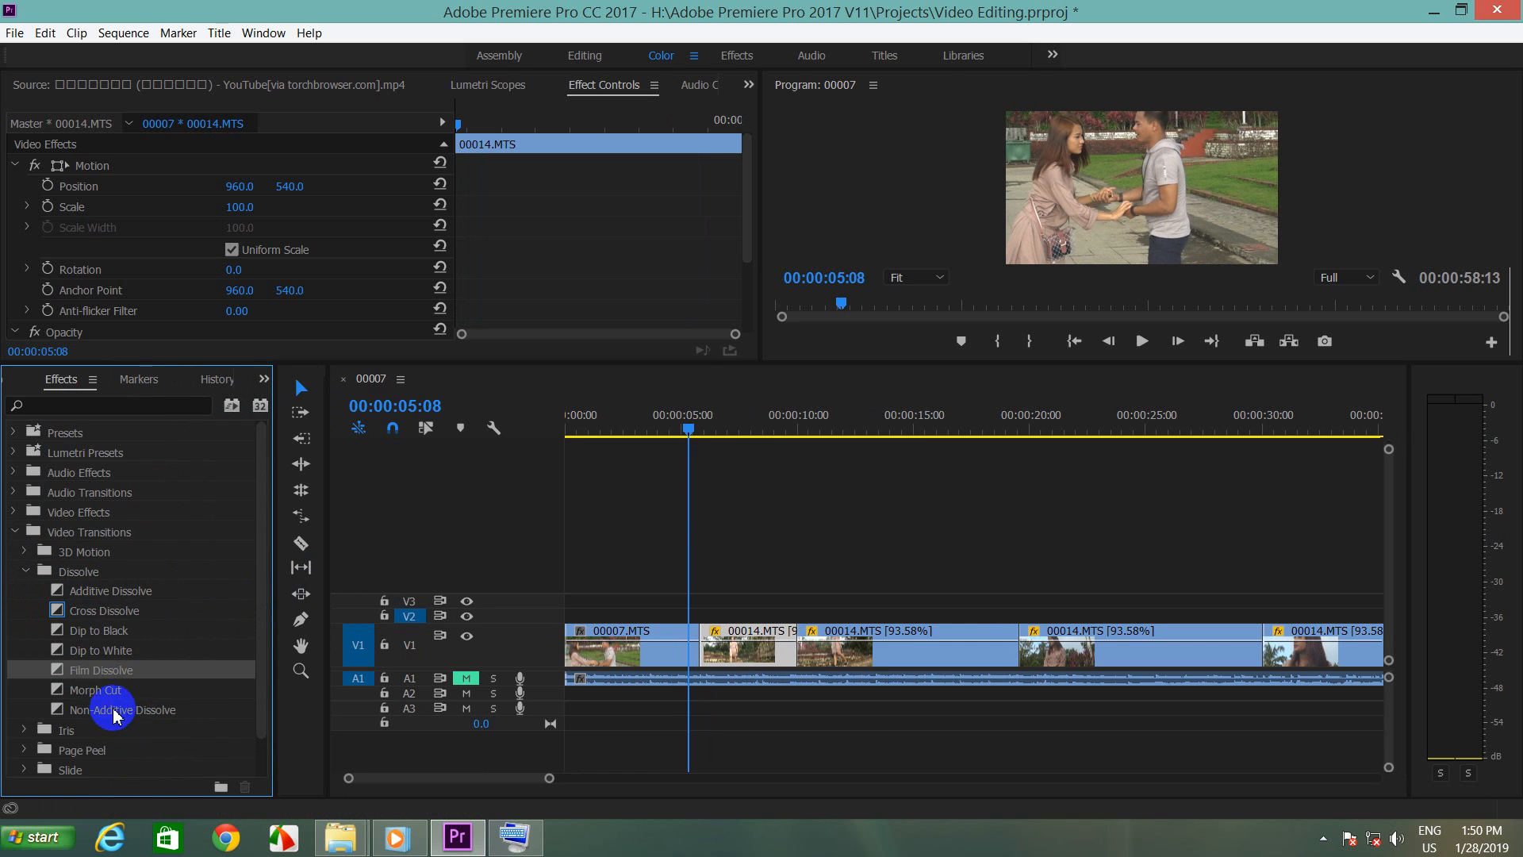
click(103, 690)
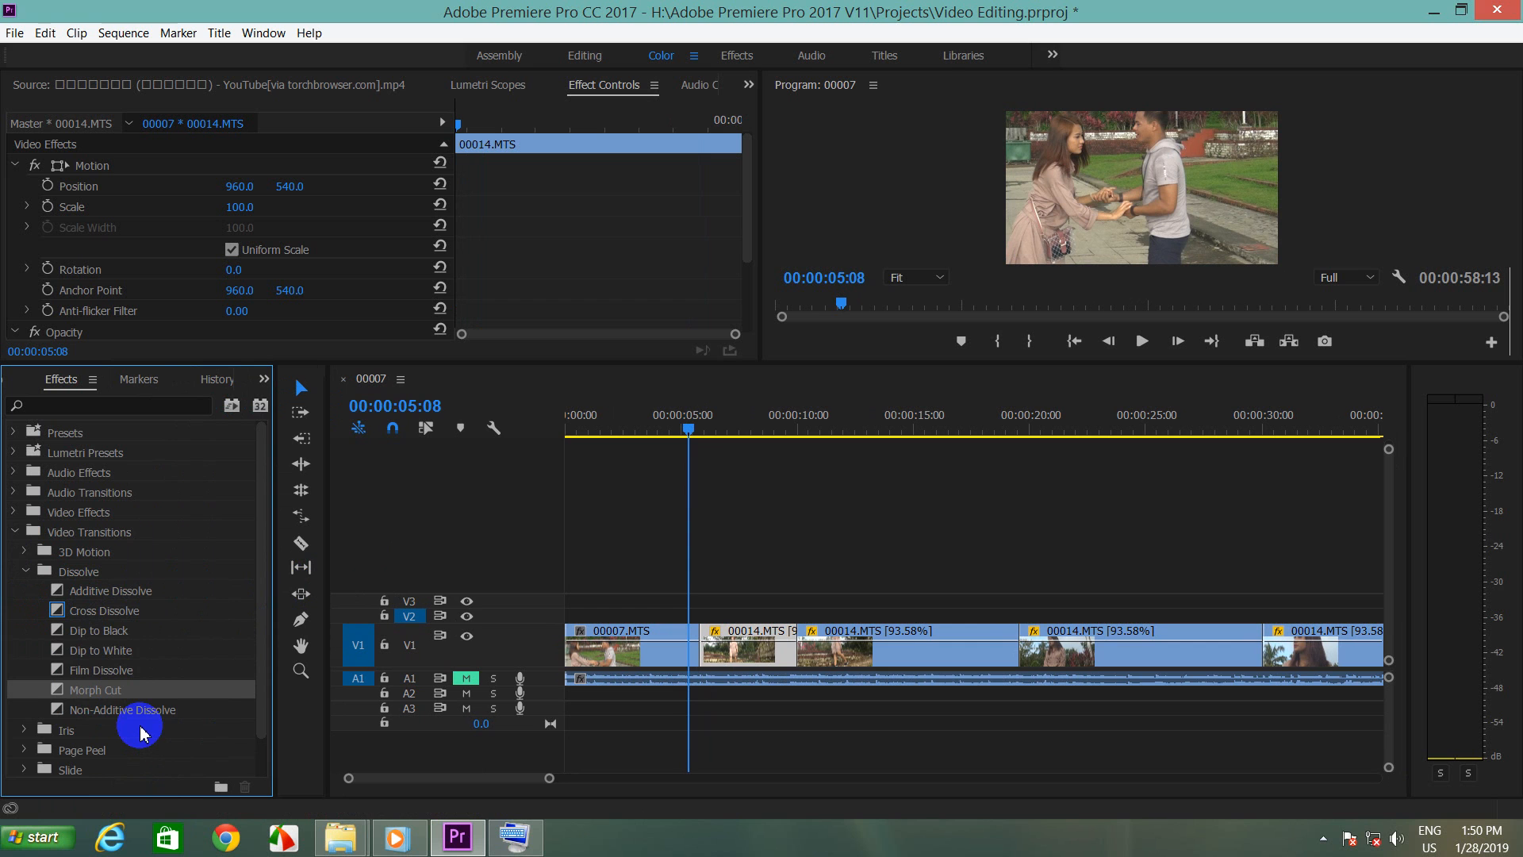
click(95, 632)
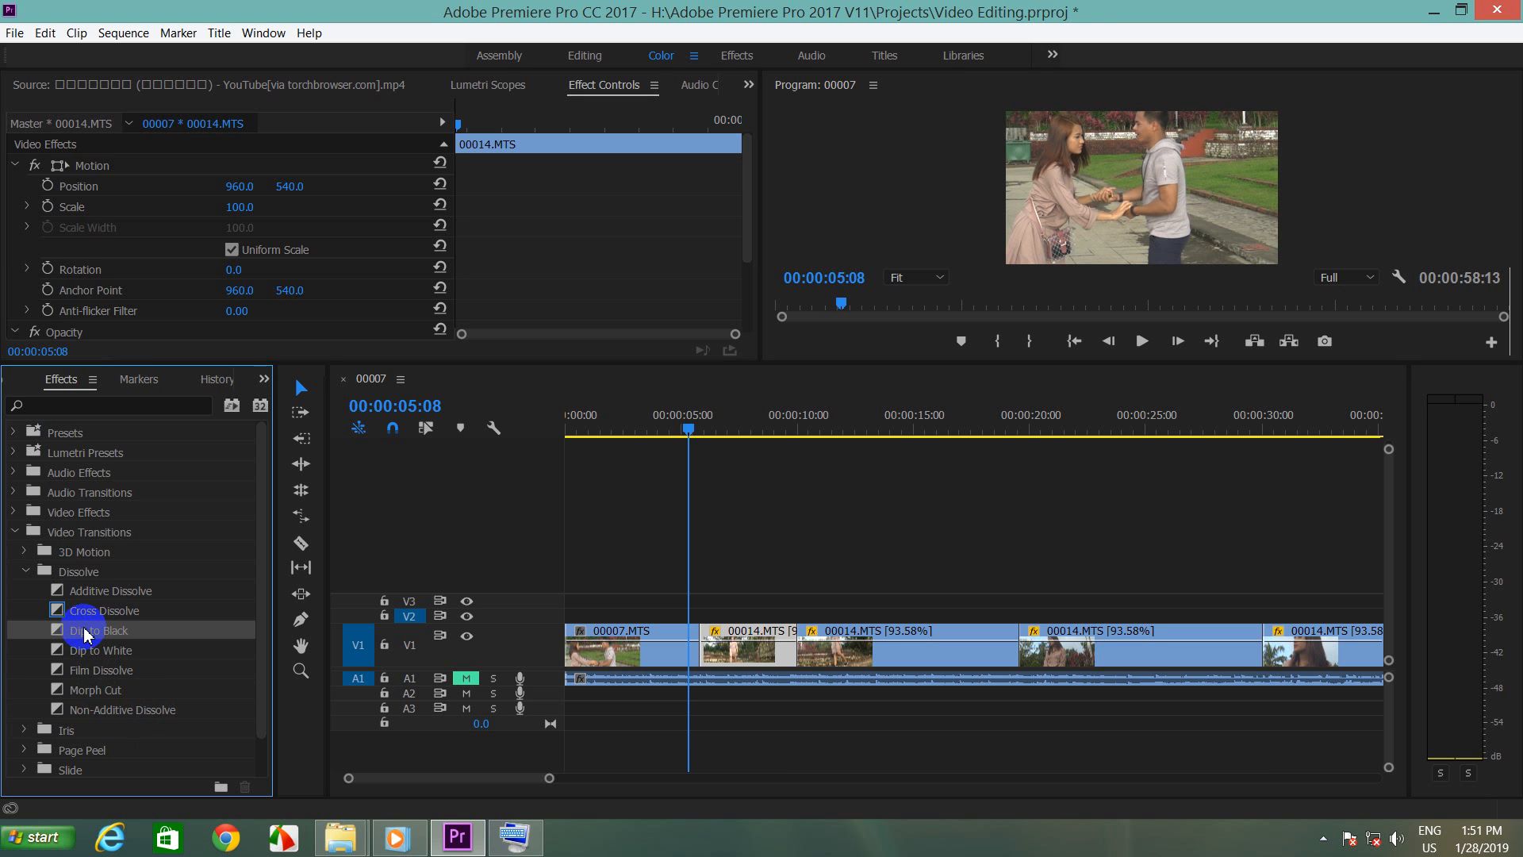
drag(41, 641, 694, 641)
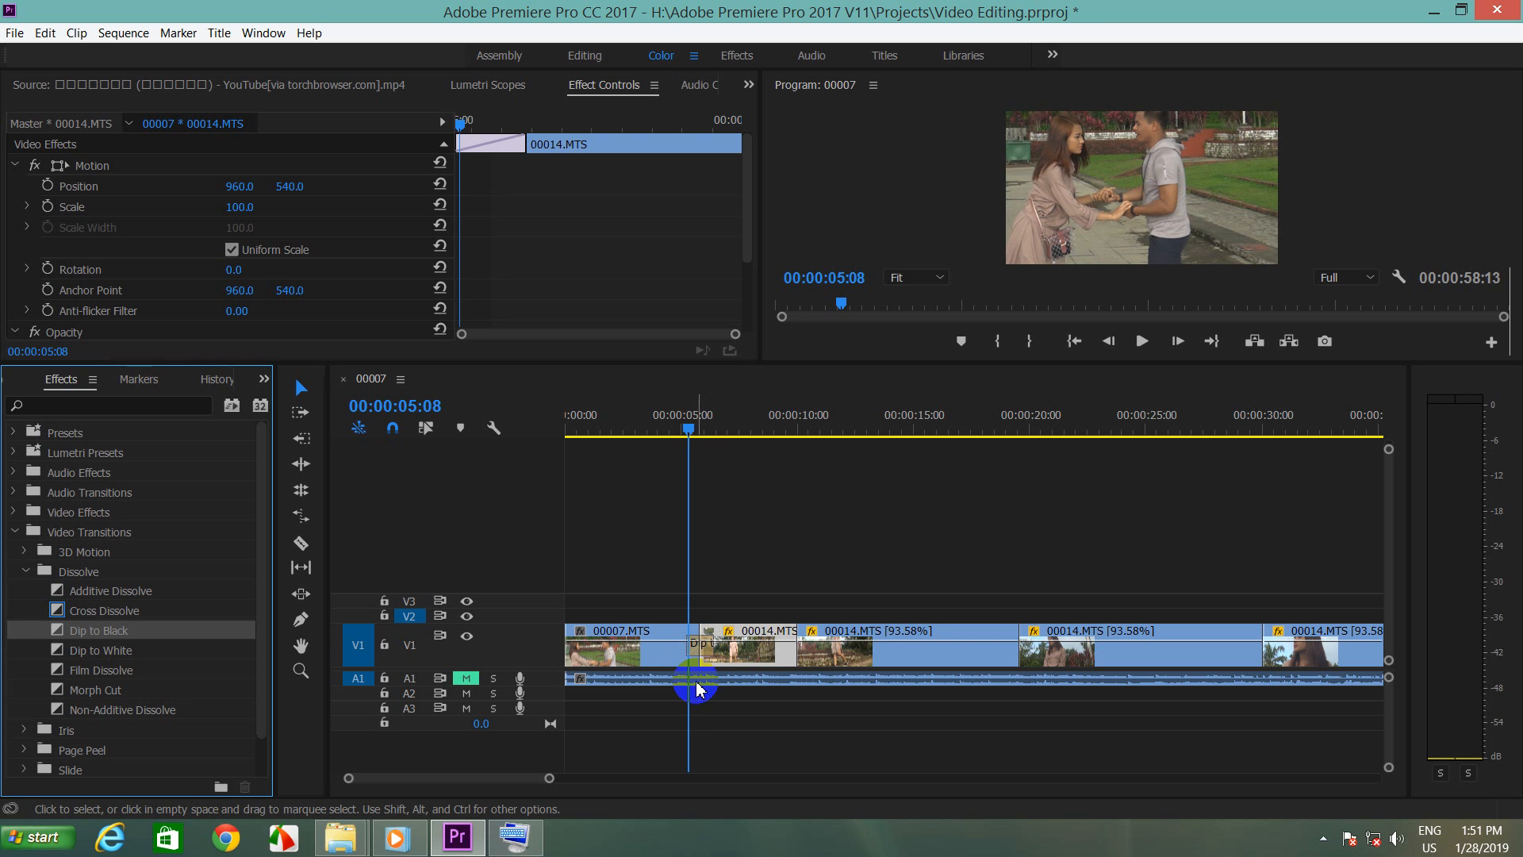
Step: Set the Dip to Black transition's duration to 00:00:02:05
click(687, 728)
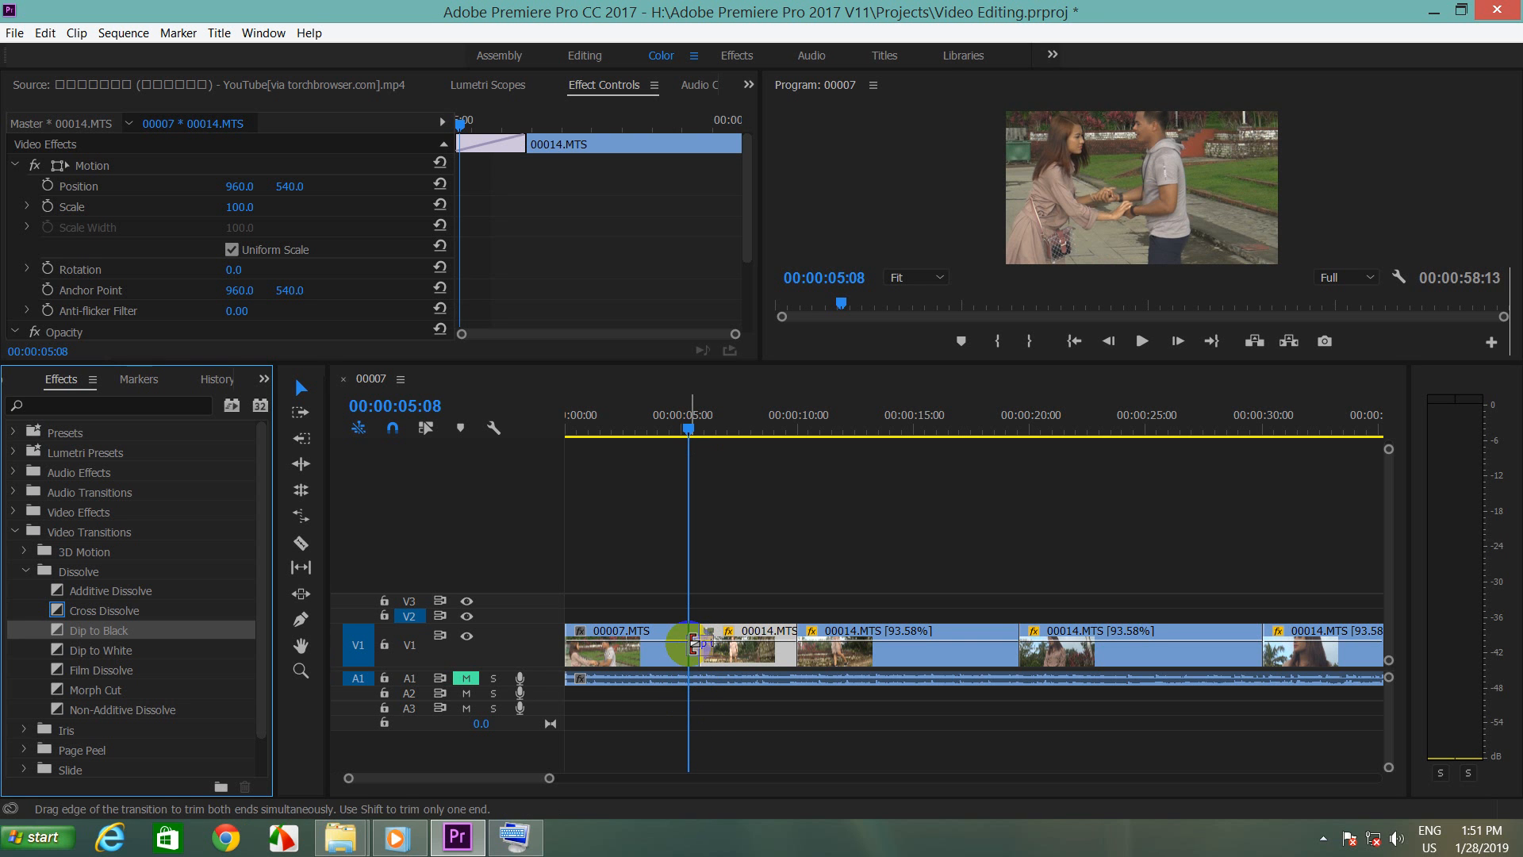
key(equal)
key(equal)
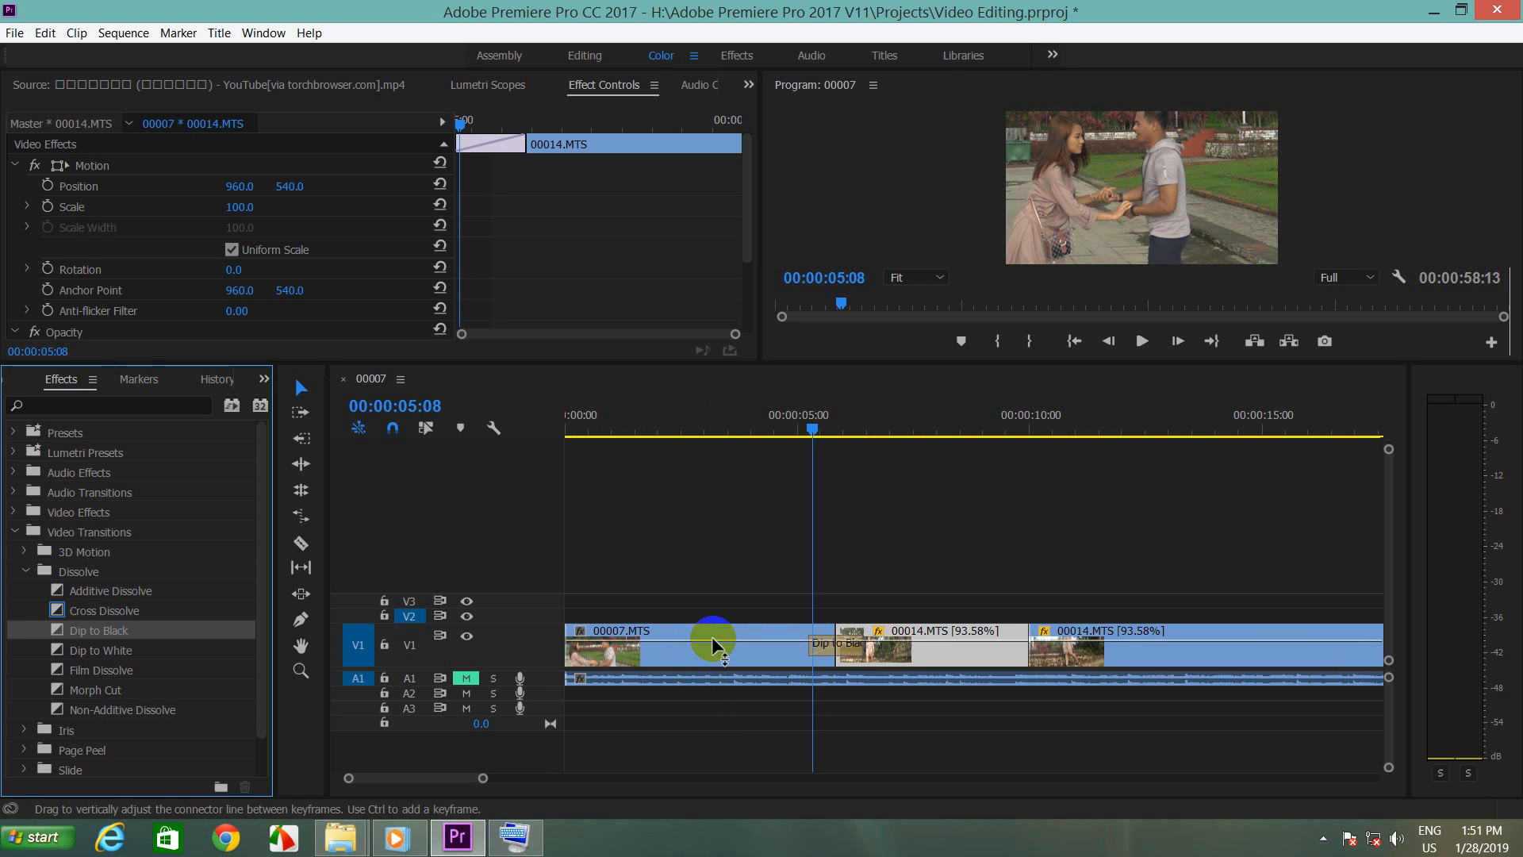
key(equal)
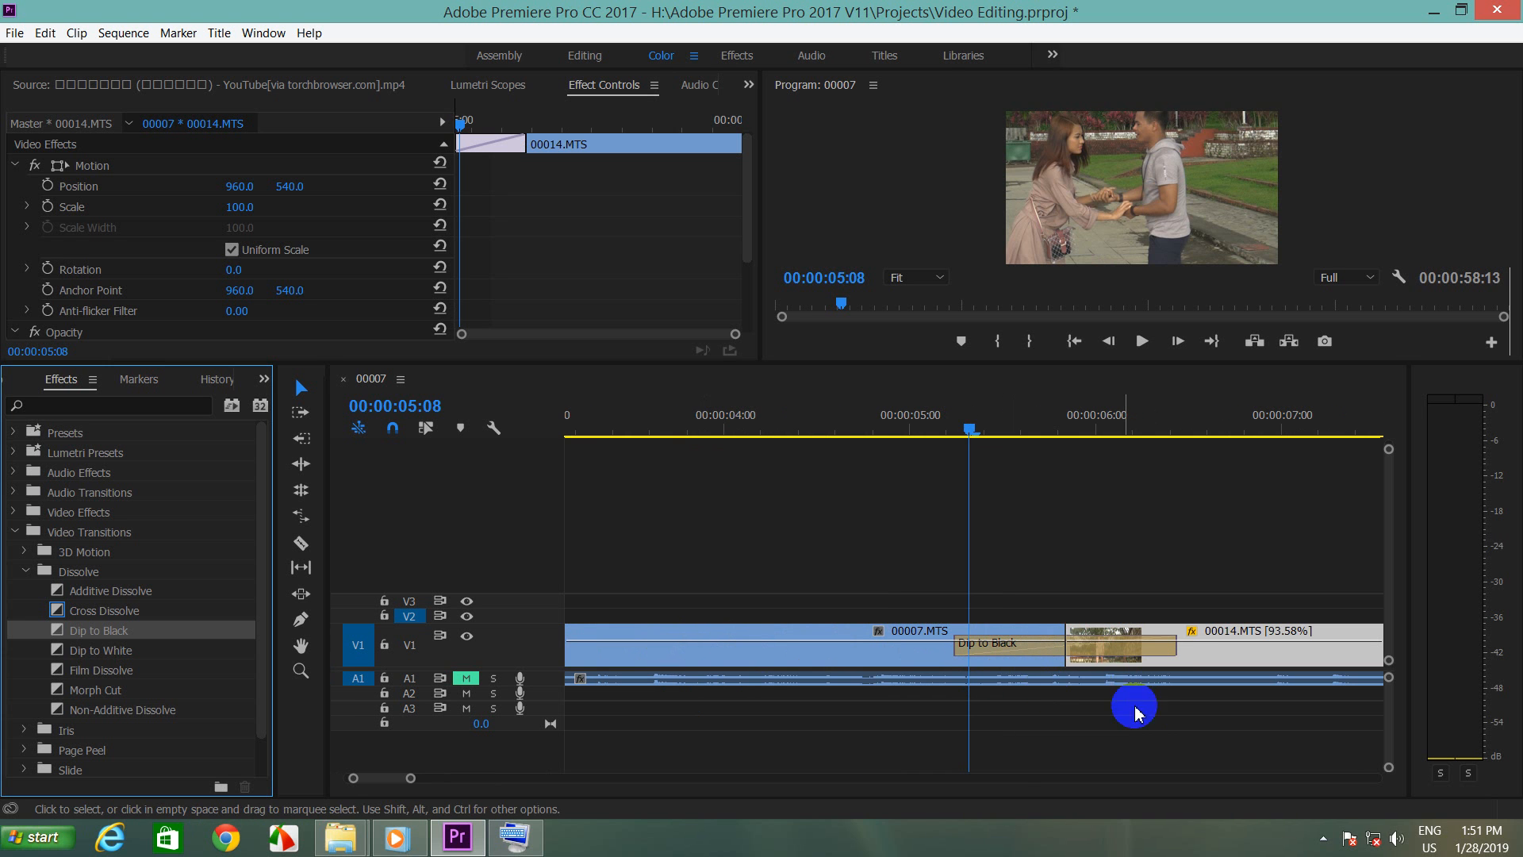
click(1028, 656)
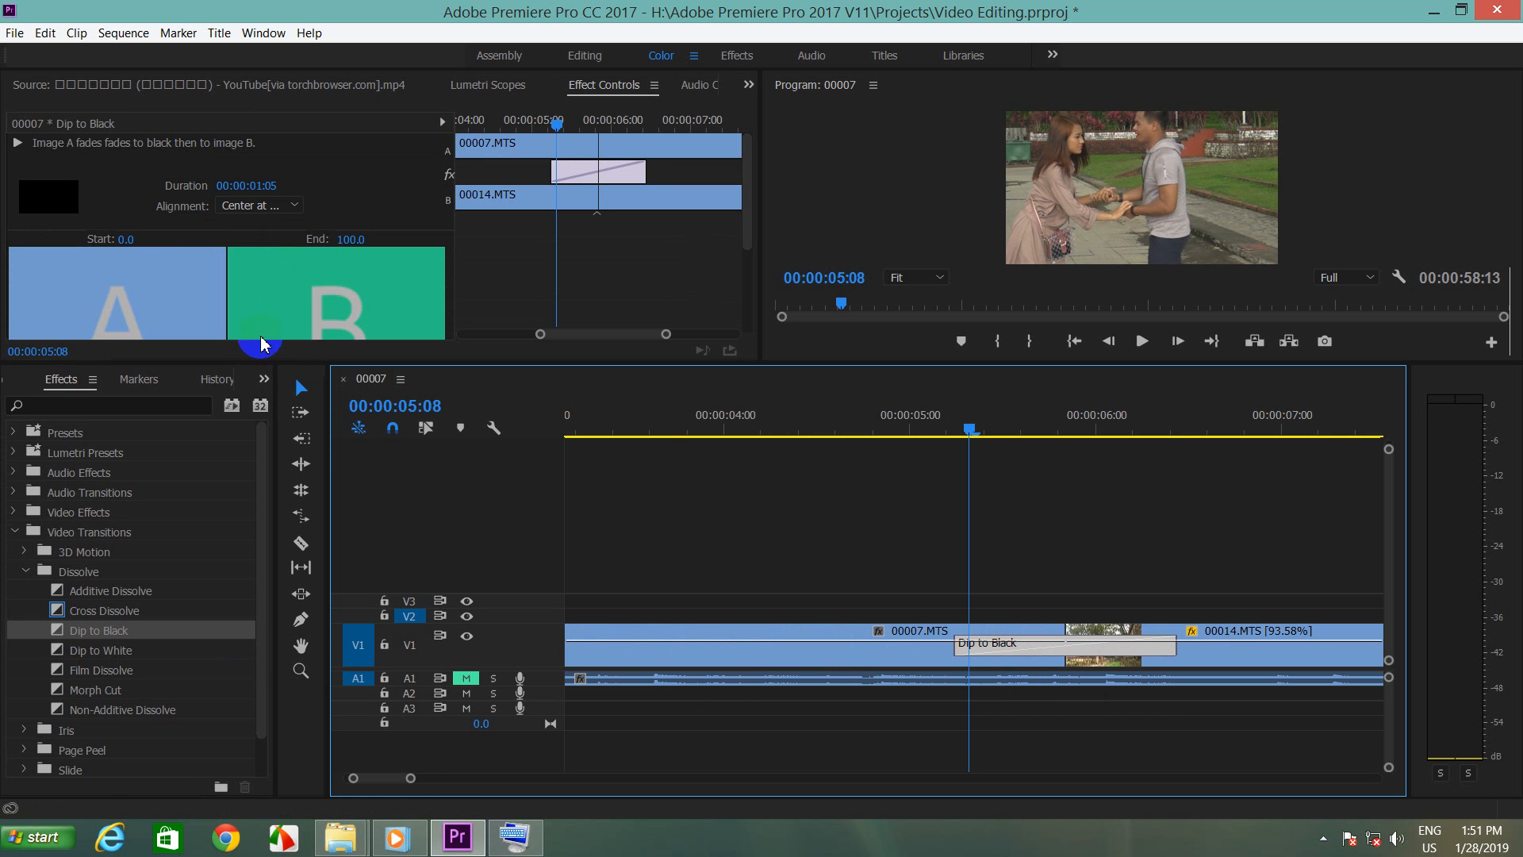
click(260, 185)
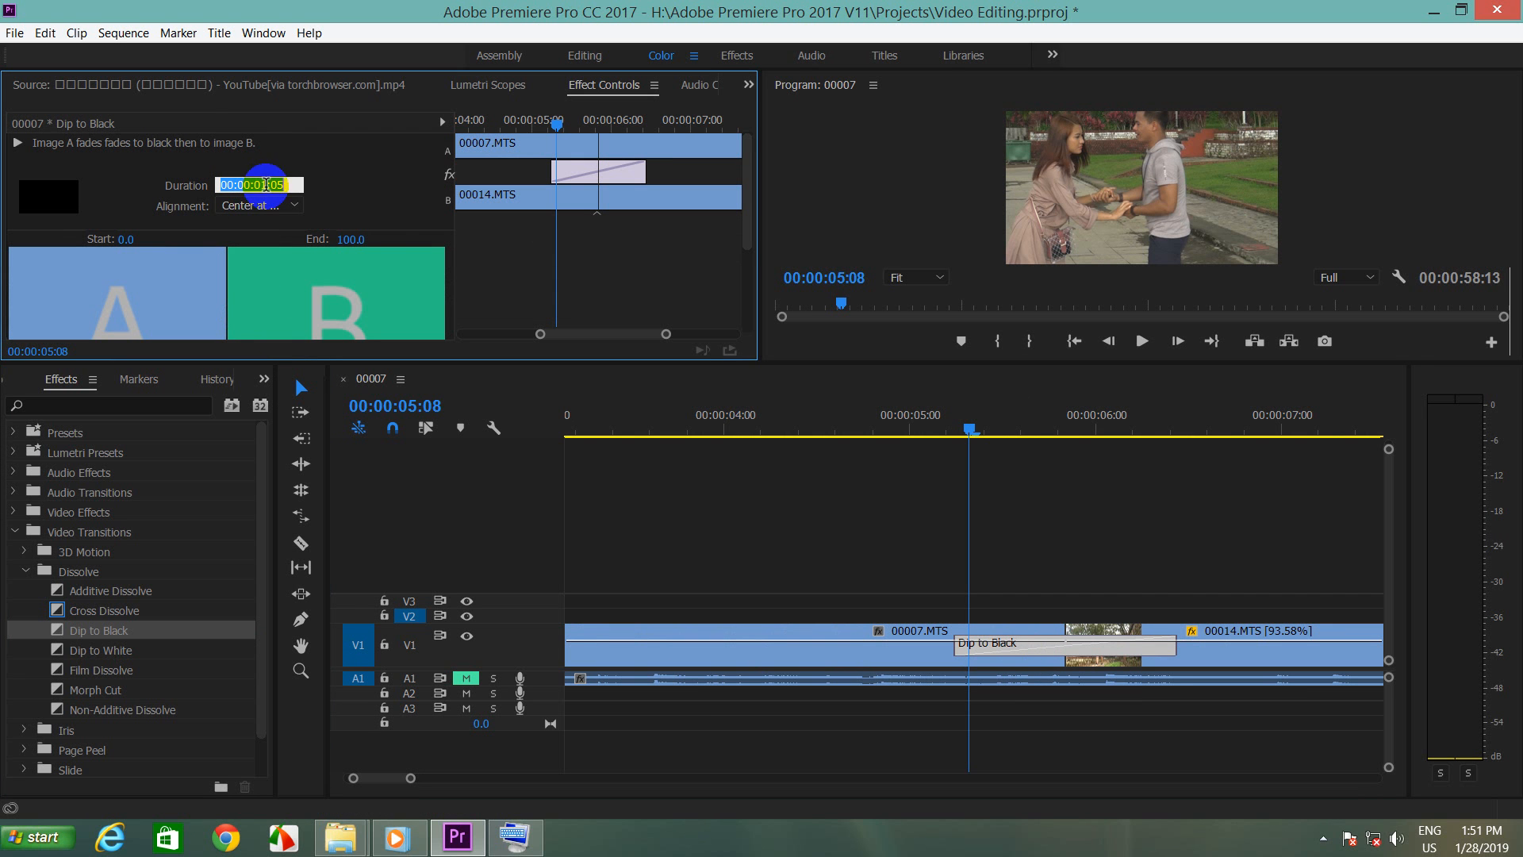
click(266, 184)
key(BackSpace)
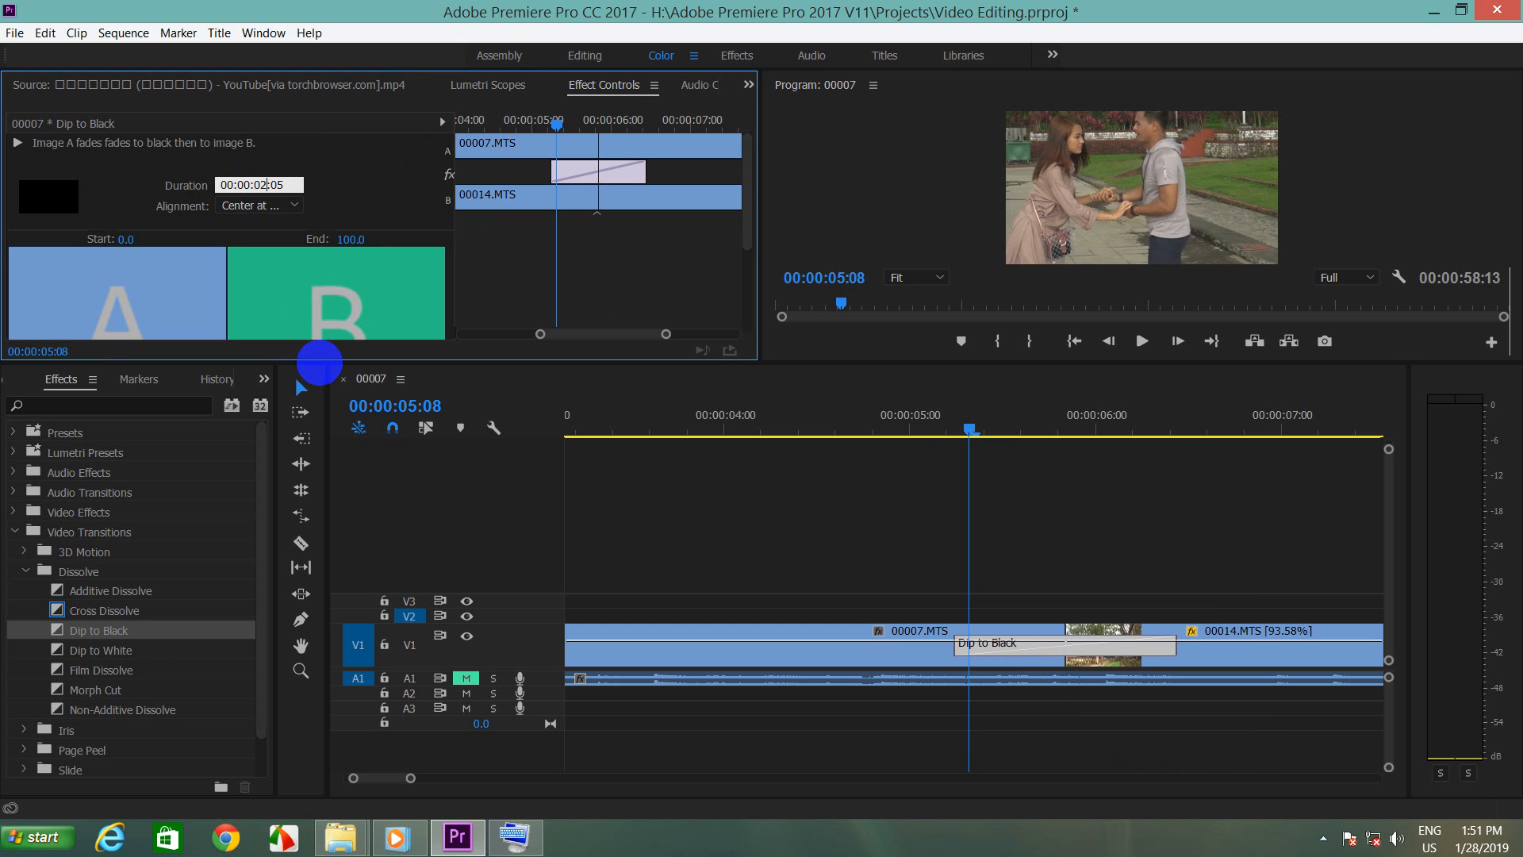
key(Return)
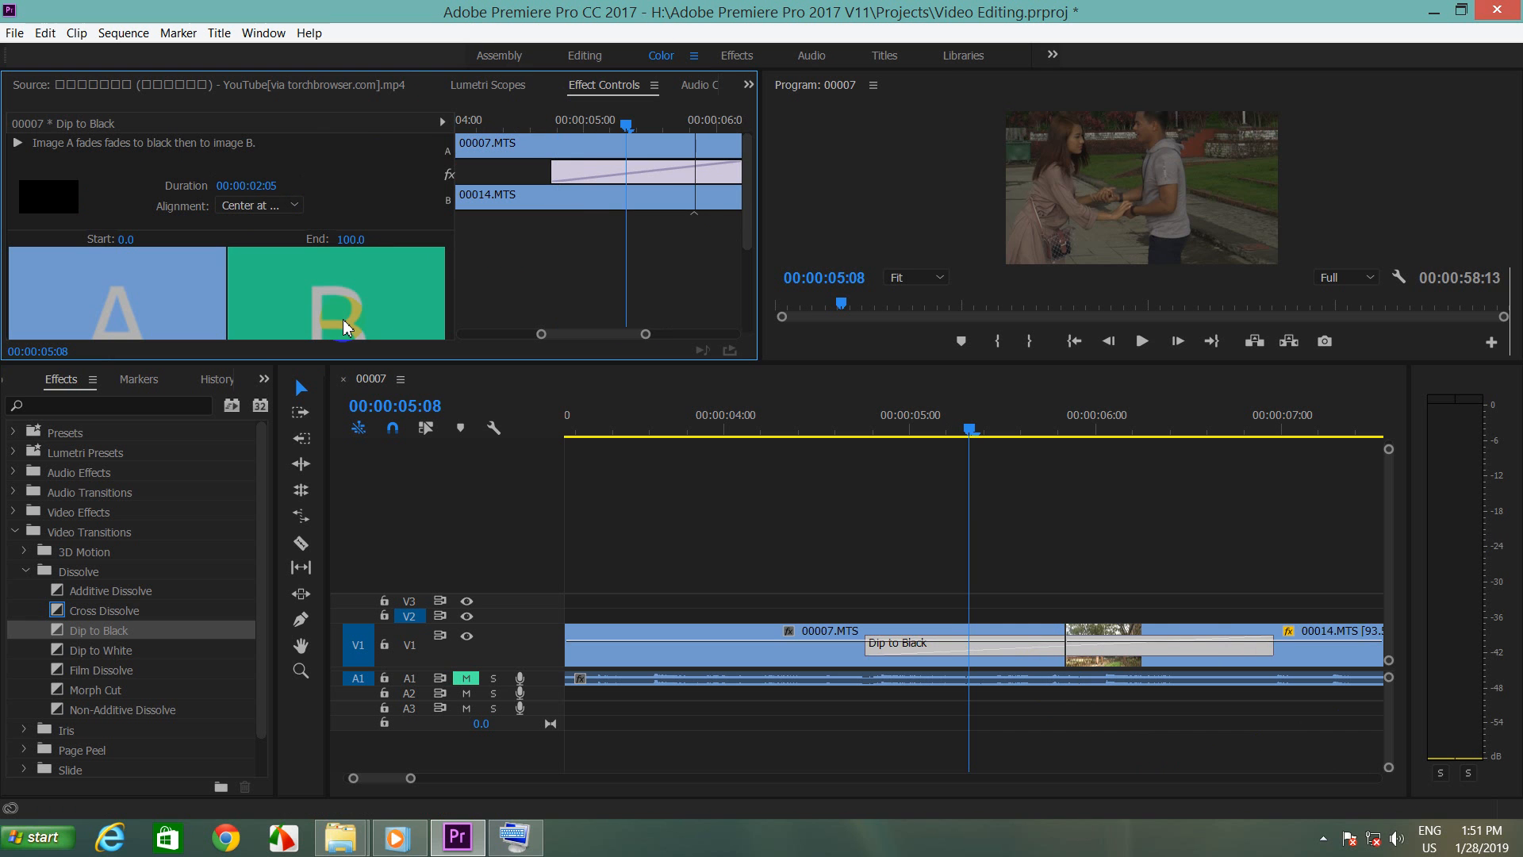
Step: Play back and scrub through the Dip to Black transition to preview the fade between the two clips
click(878, 428)
drag(879, 429, 799, 421)
click(1142, 341)
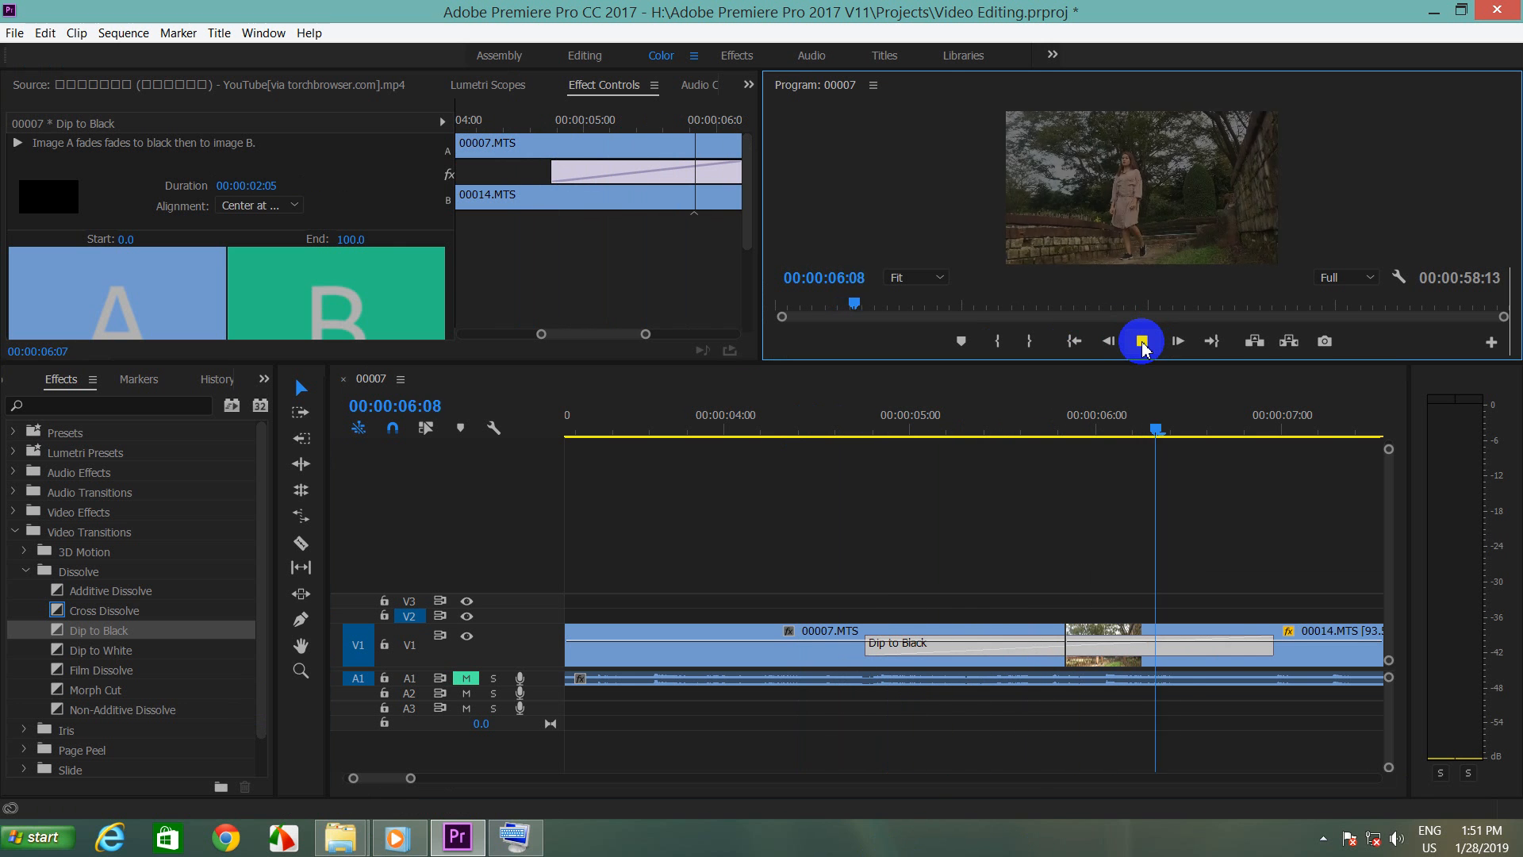
click(1142, 341)
drag(1278, 428, 1210, 507)
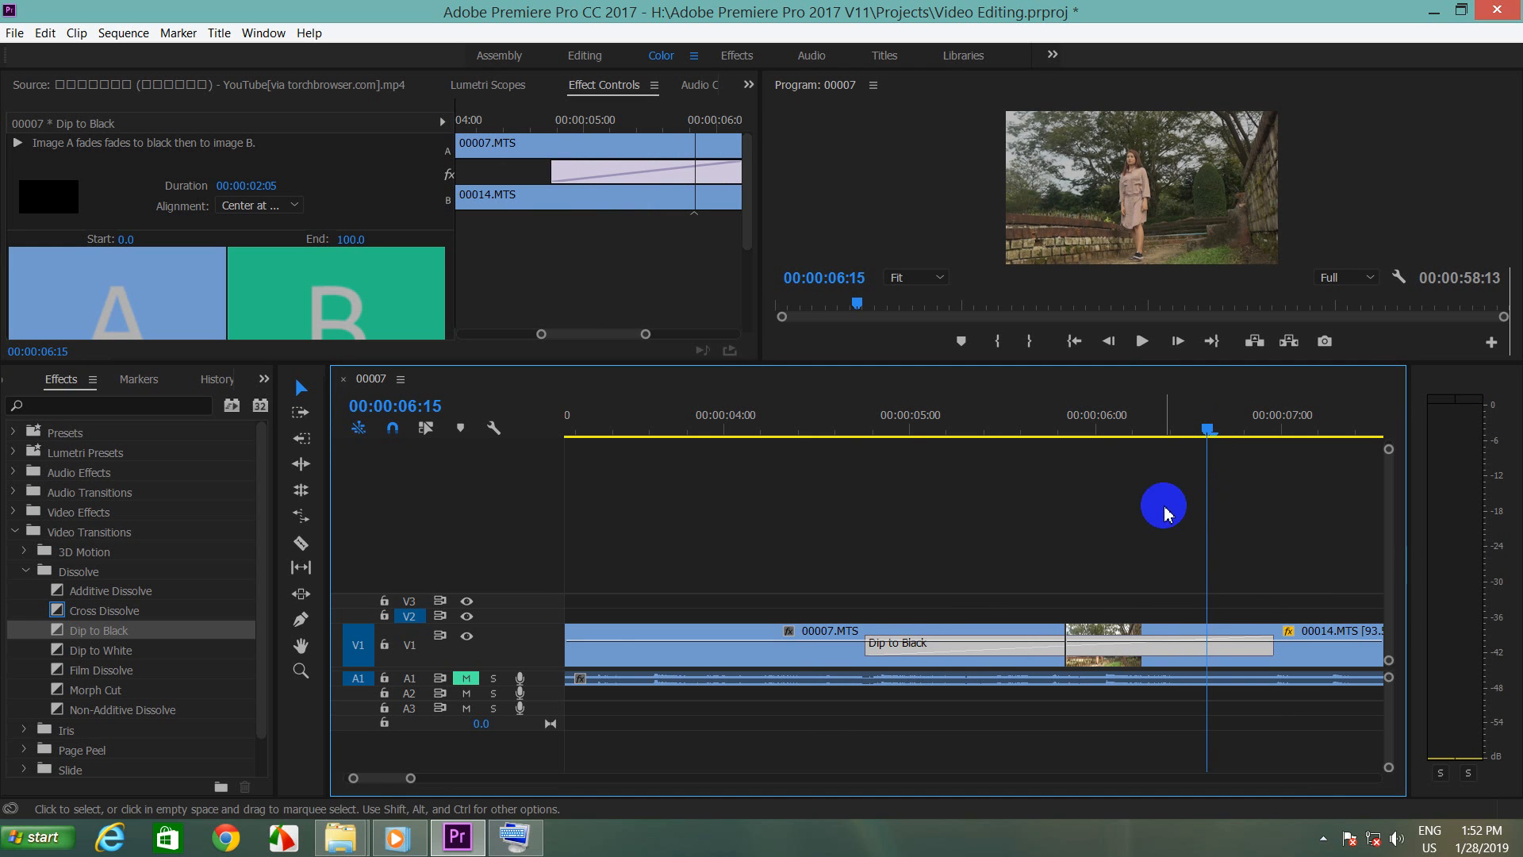
Step: Apply the Additive Dissolve transition at the cut between the first and second 00014.MTS clips
key(minus)
key(minus)
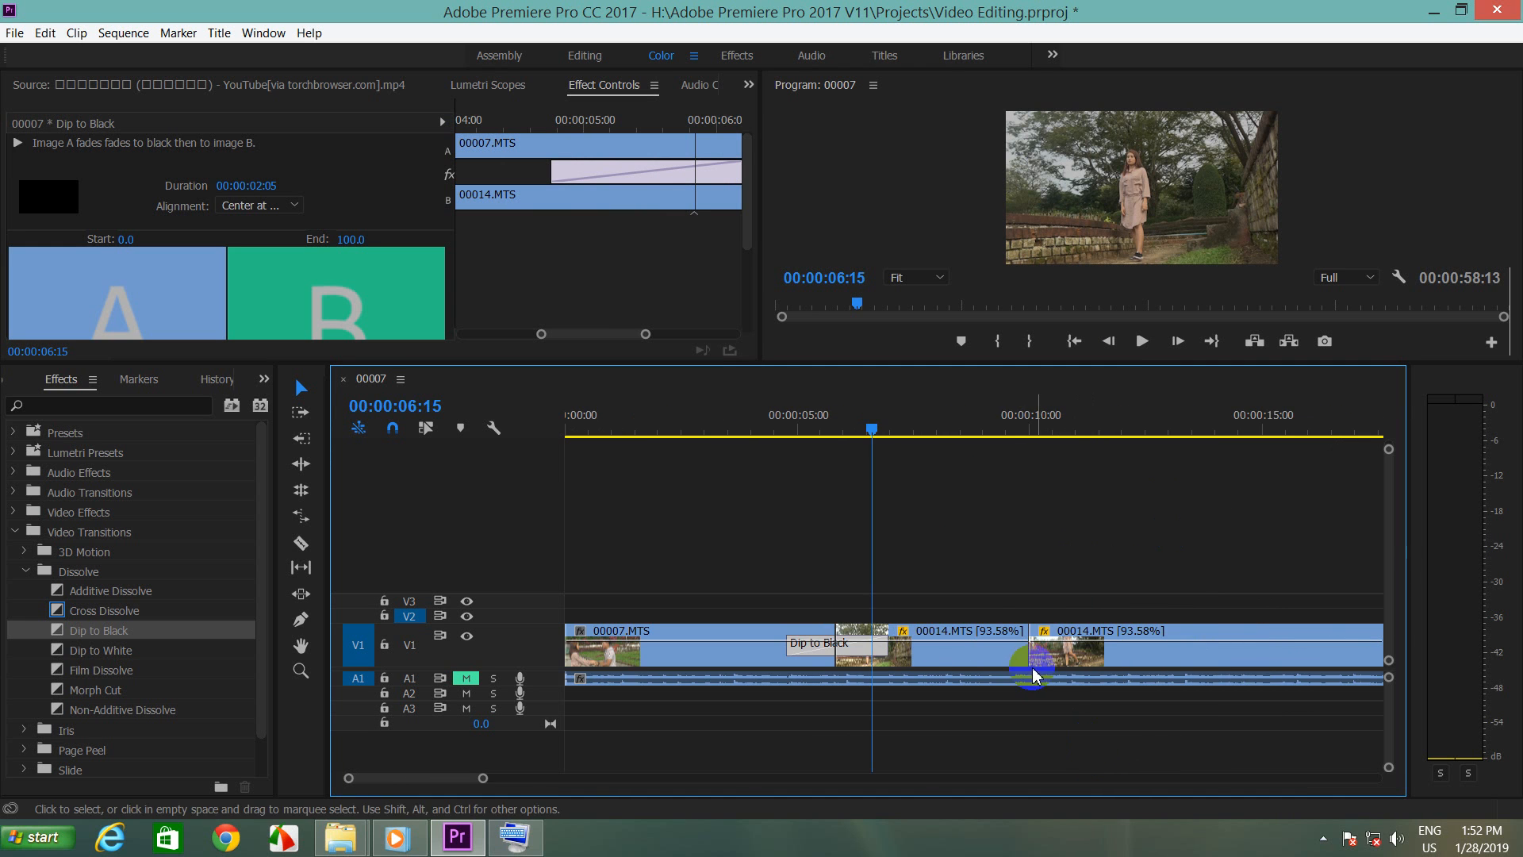
click(1040, 432)
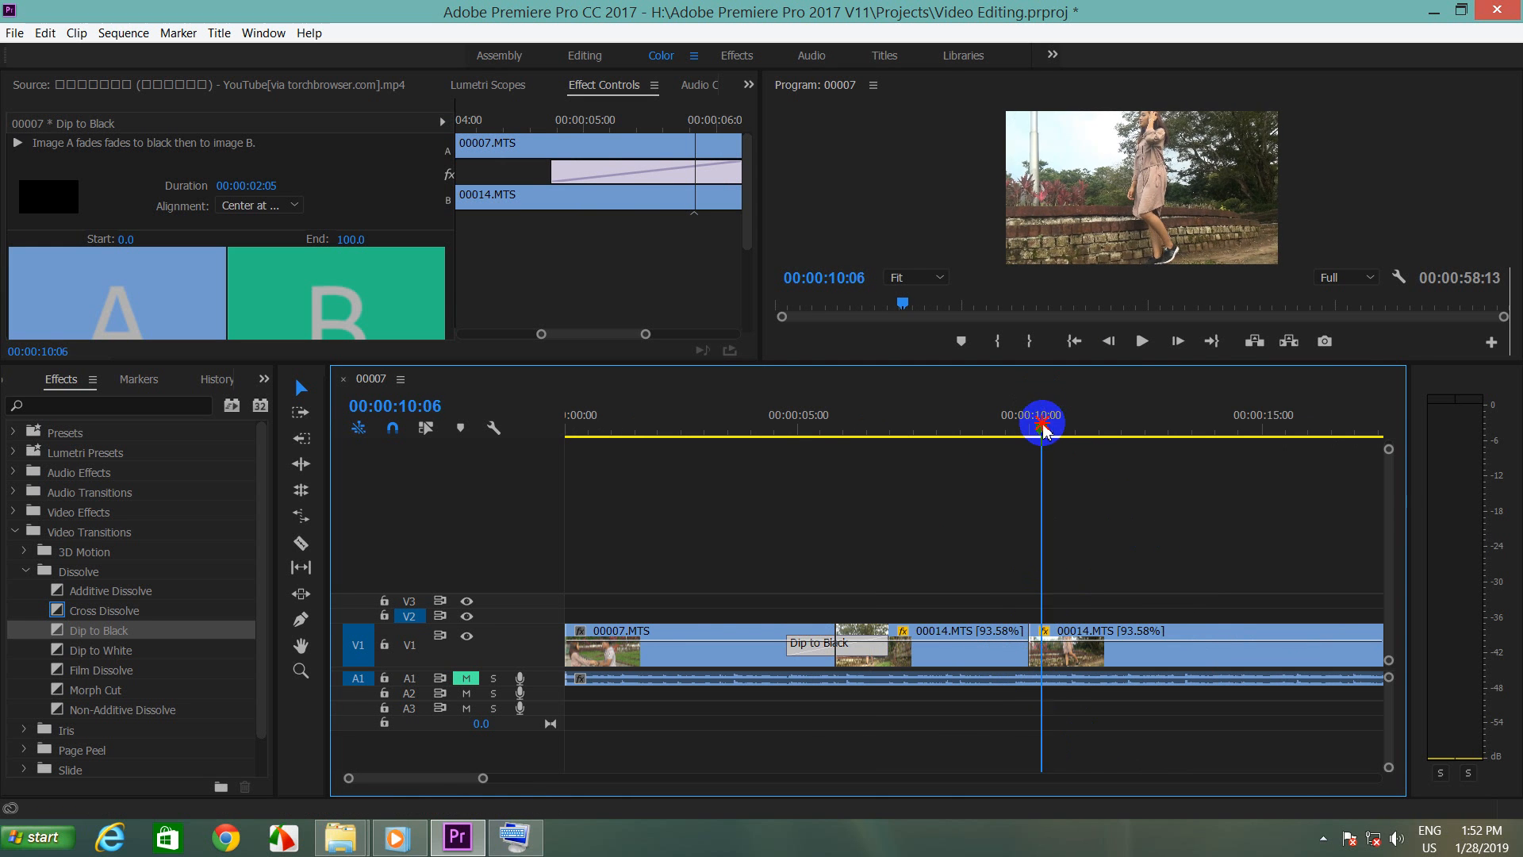
key(equal)
key(equal)
key(equal)
key(equal)
key(equal)
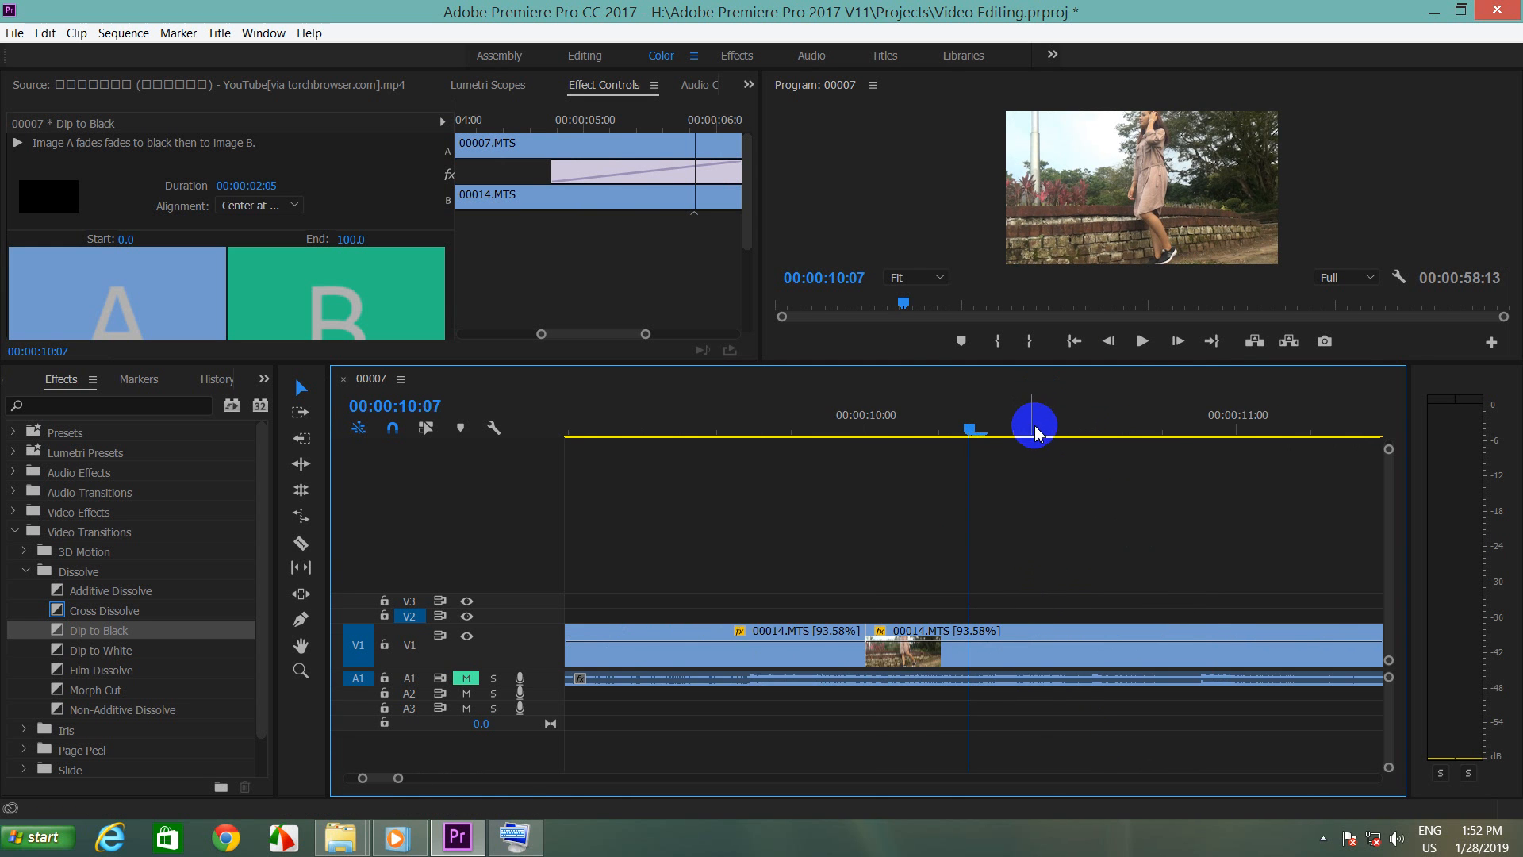
drag(975, 430, 716, 463)
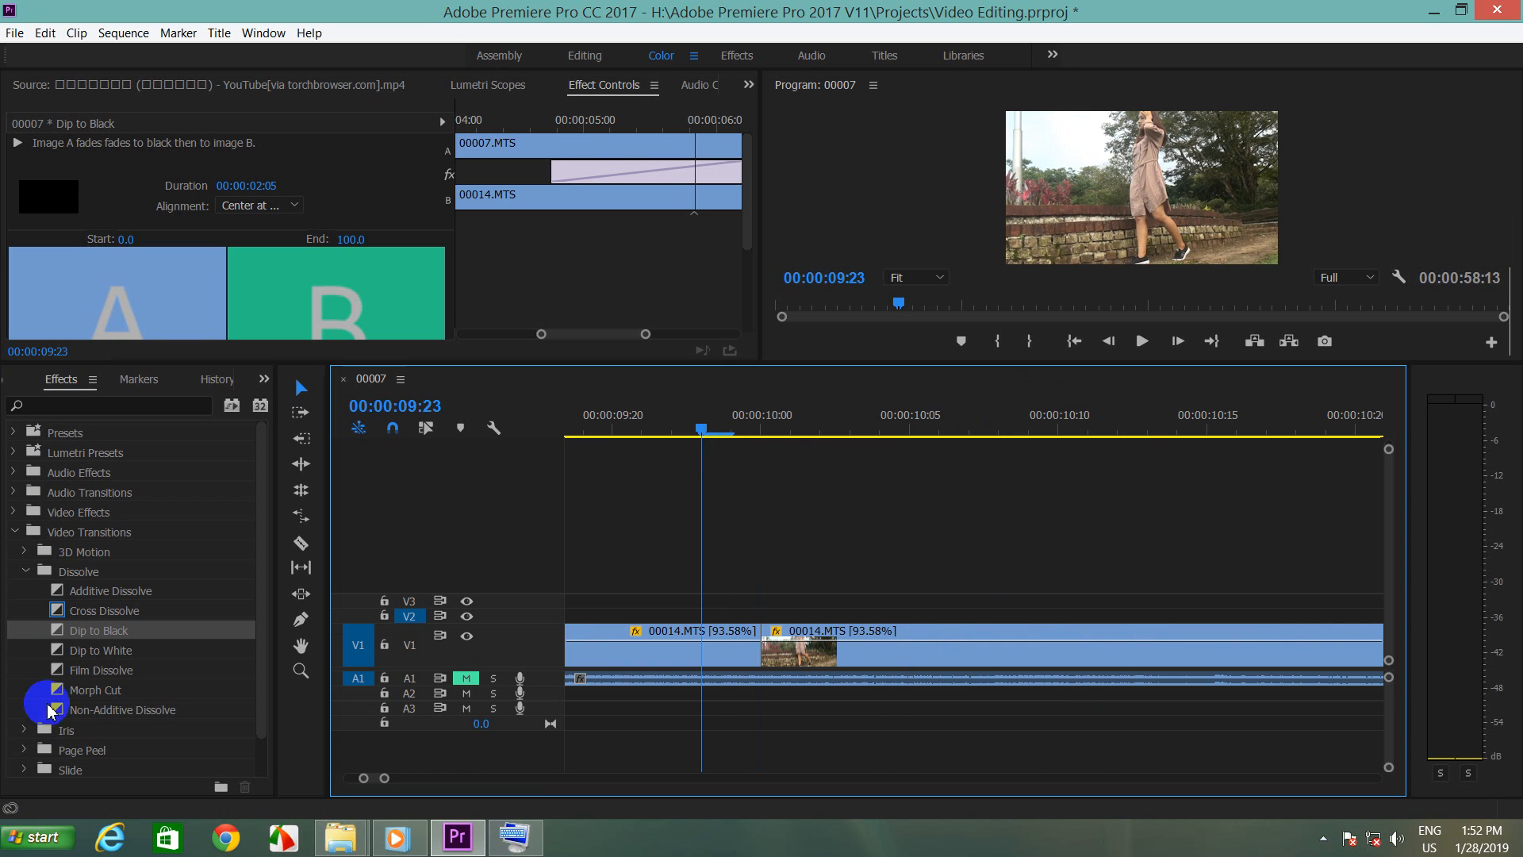
click(85, 593)
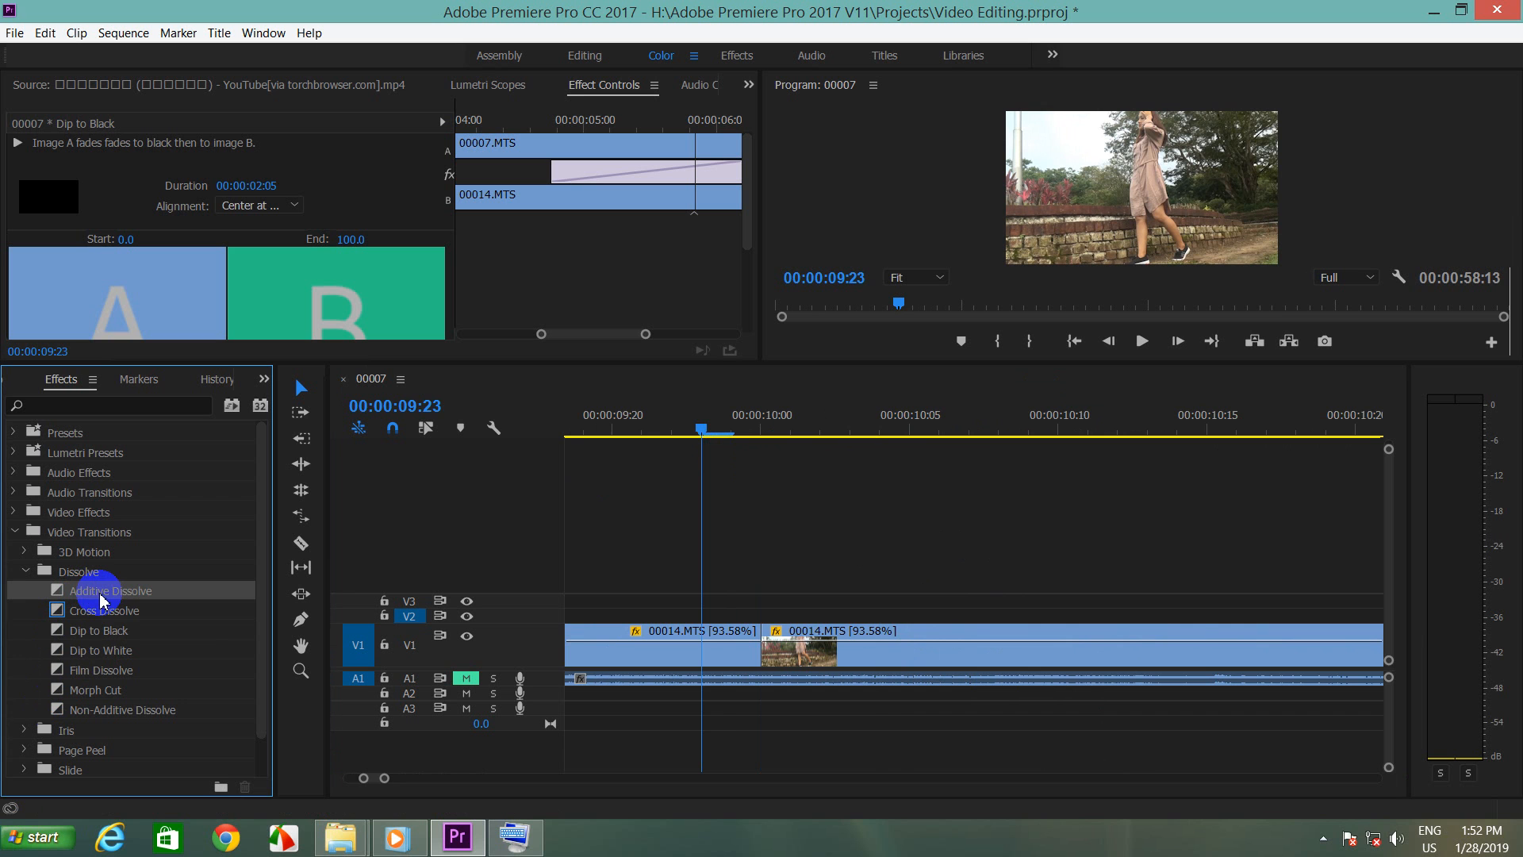
drag(96, 599, 759, 628)
key(minus)
key(minus)
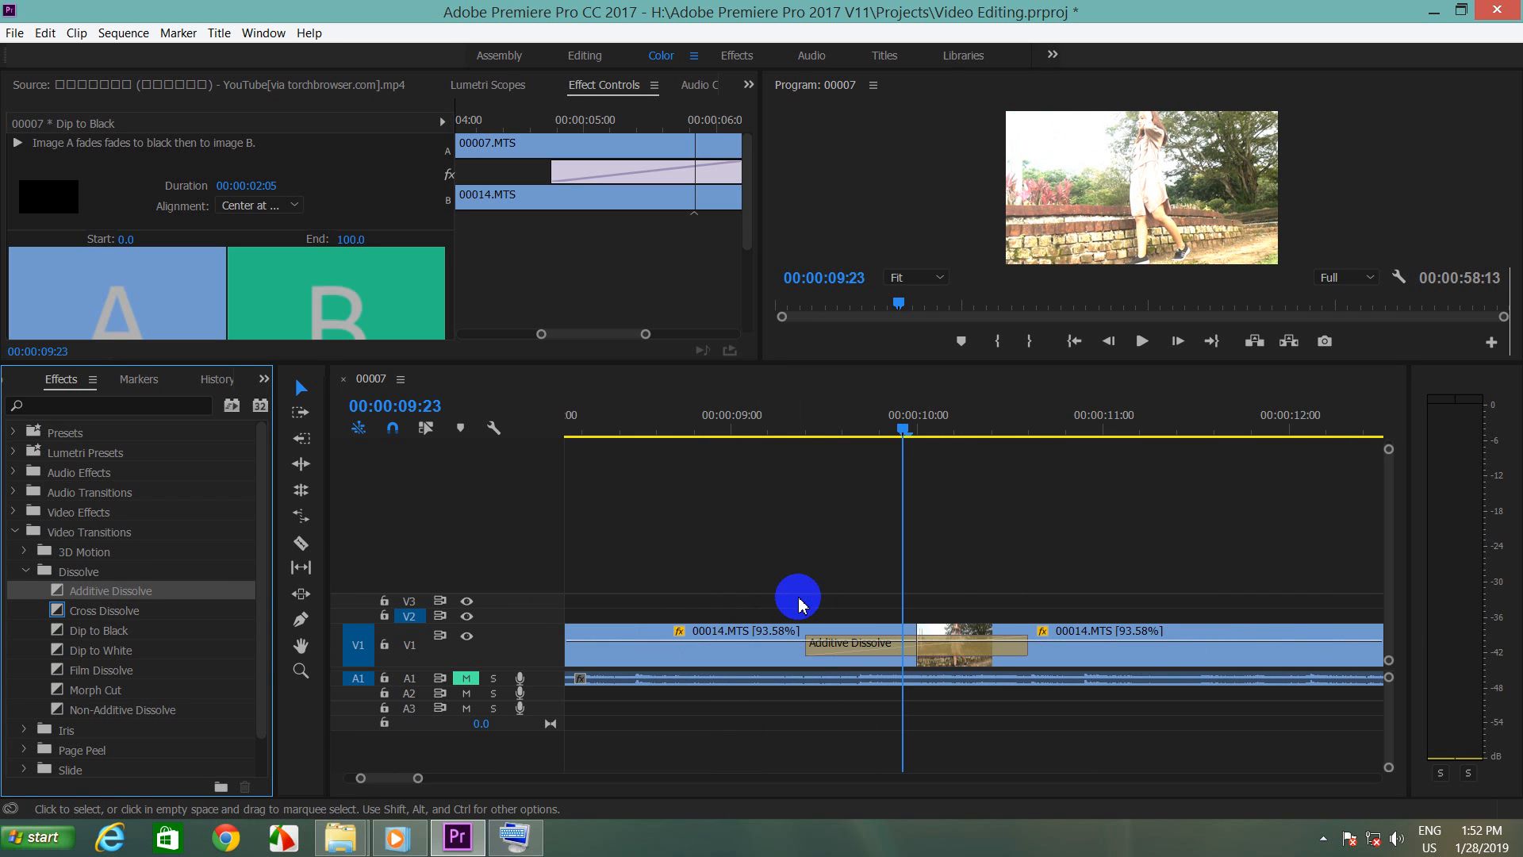
Step: Set the Additive Dissolve transition's duration to 00:00:02:00 and scrub through it to preview the effect
click(825, 632)
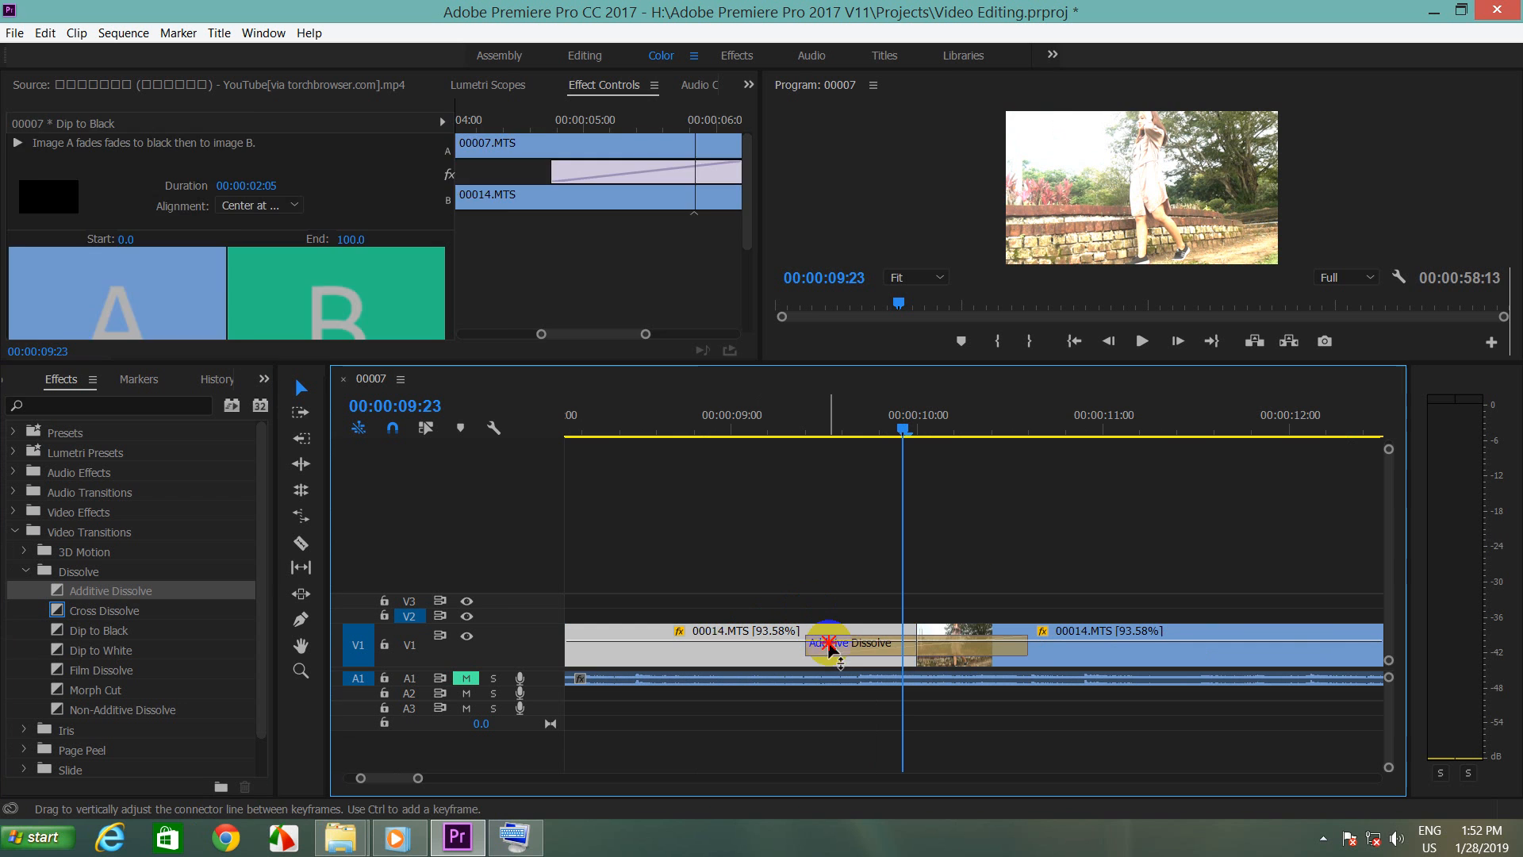
click(961, 652)
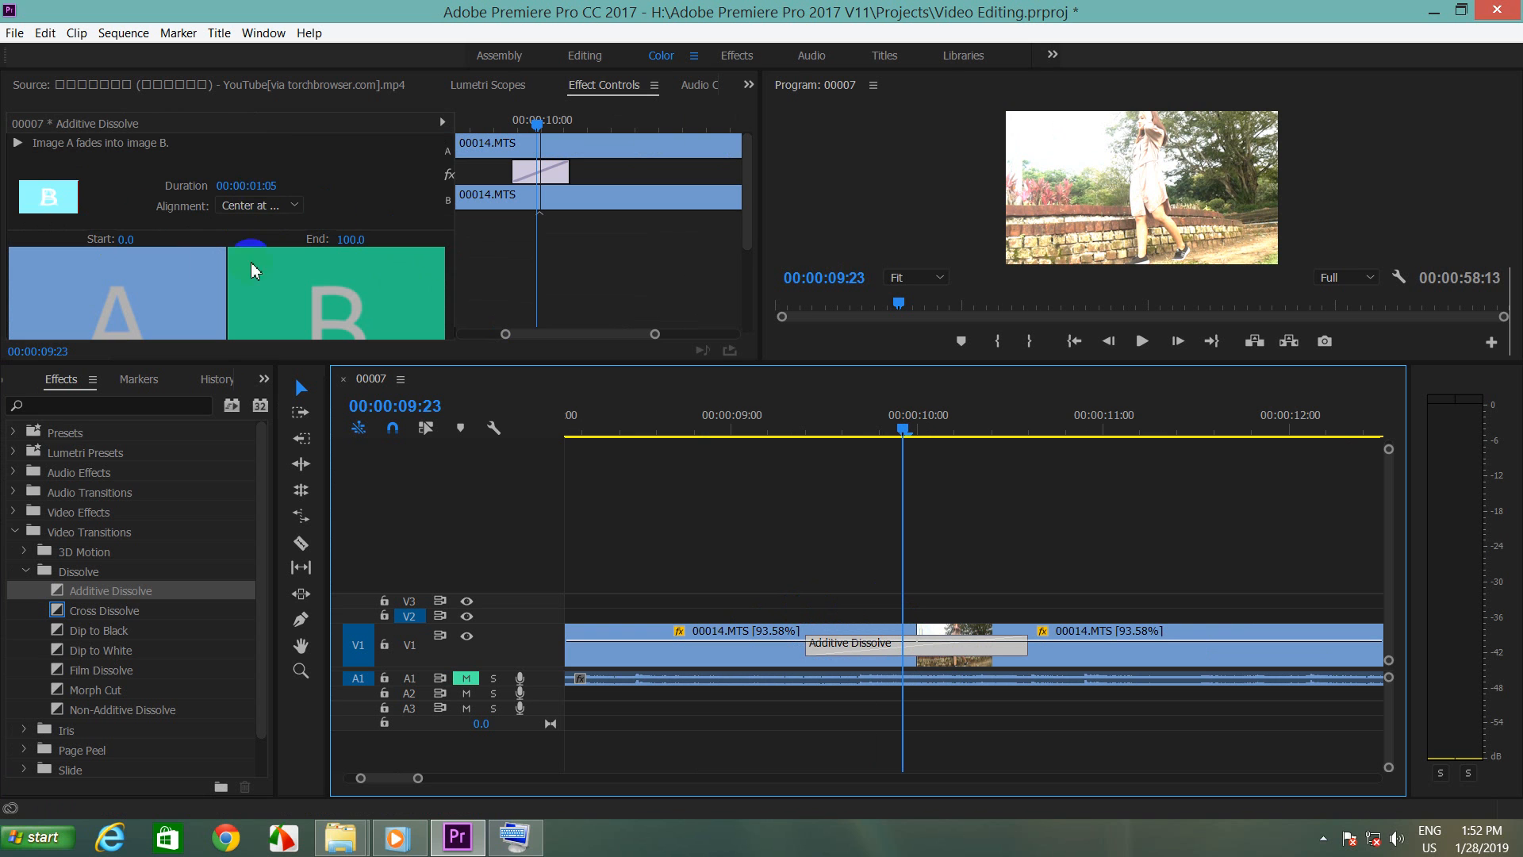
click(255, 187)
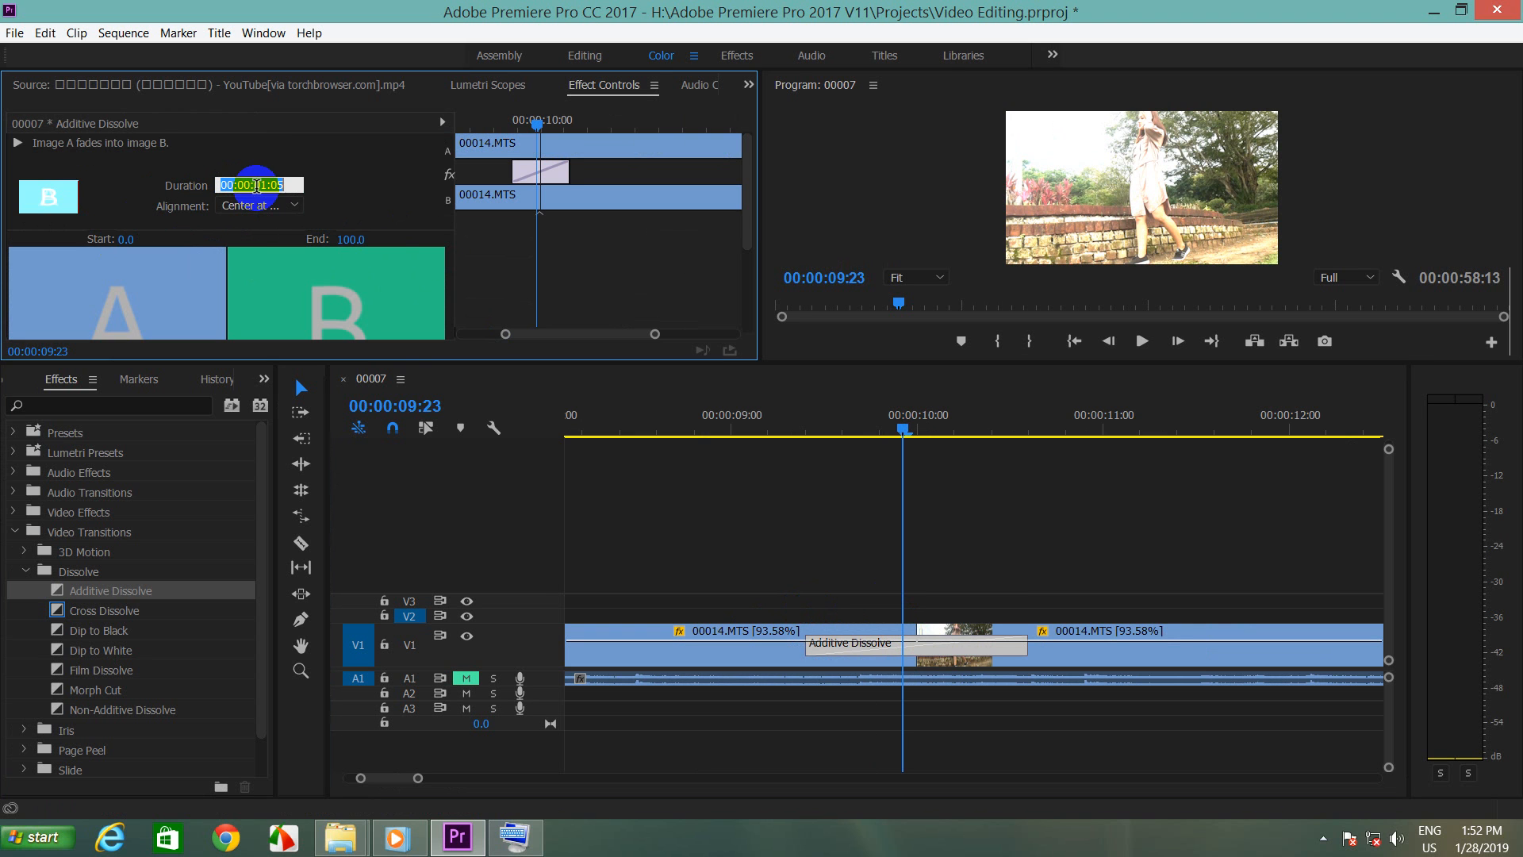
click(266, 184)
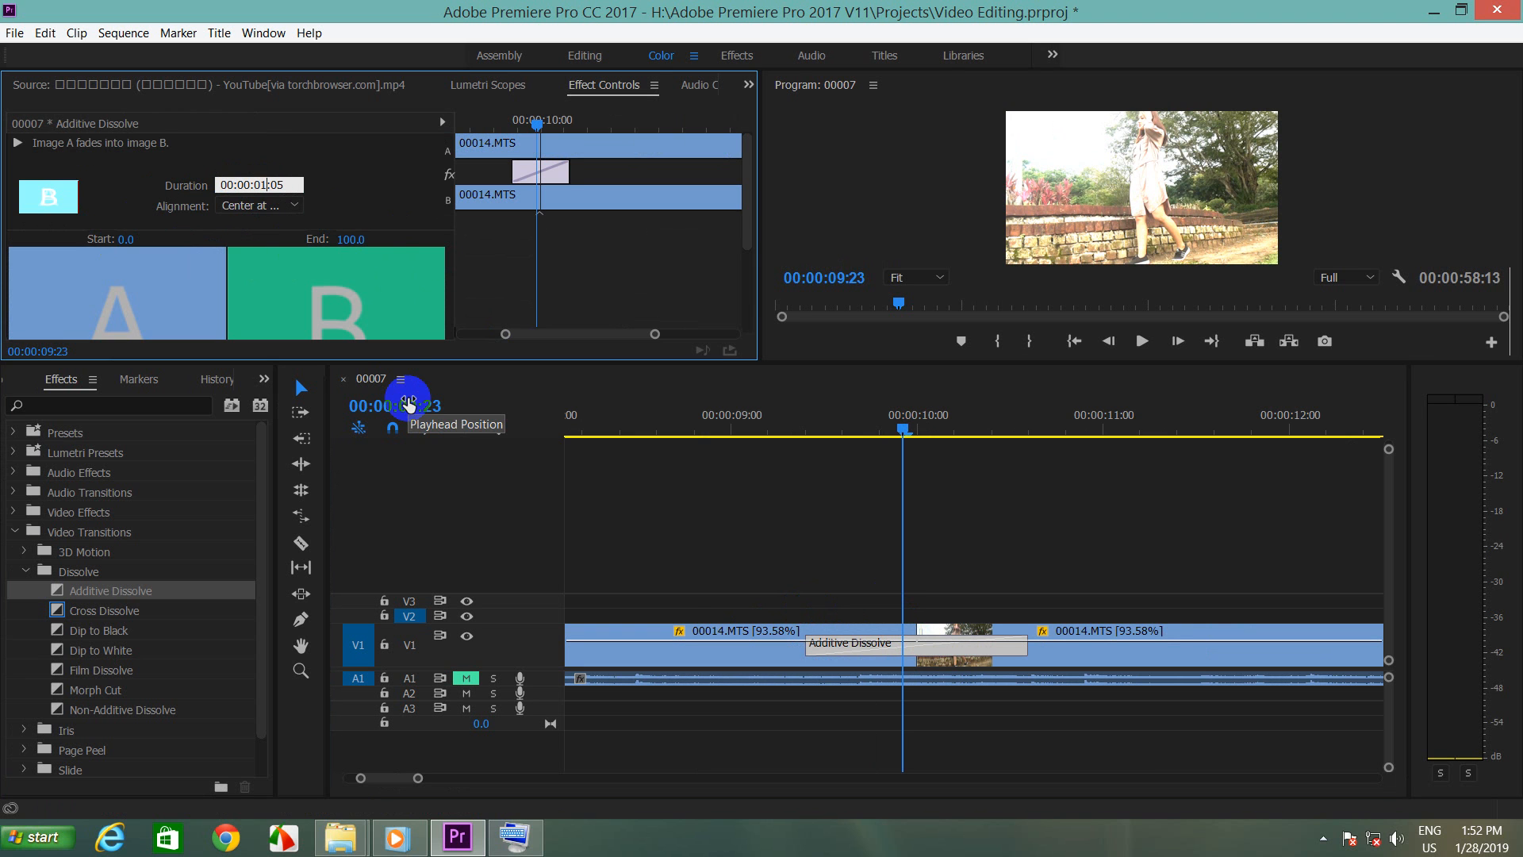
click(292, 184)
key(BackSpace)
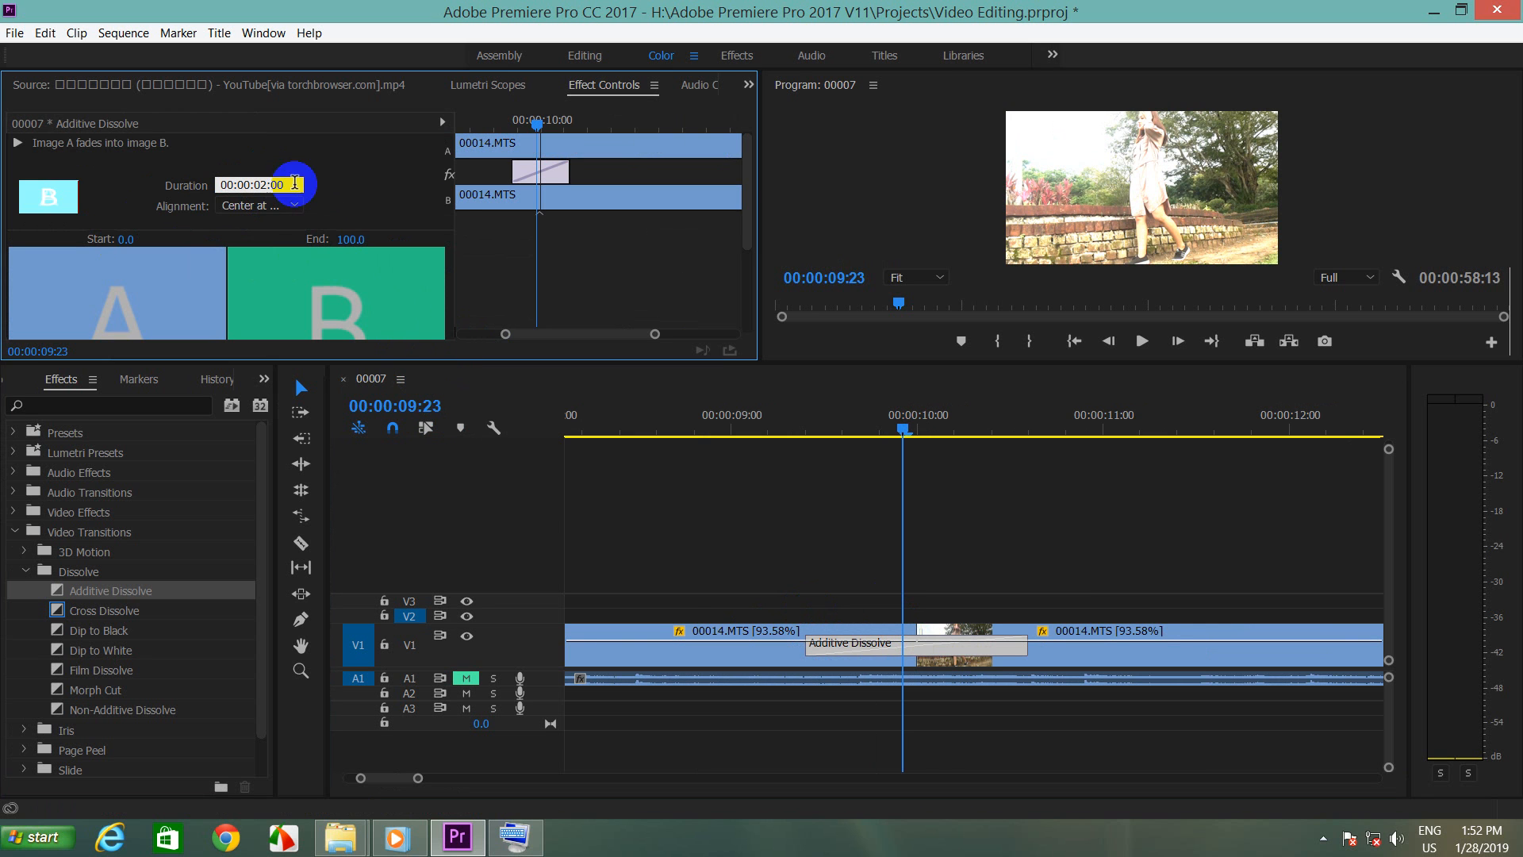
text(0)
key(Return)
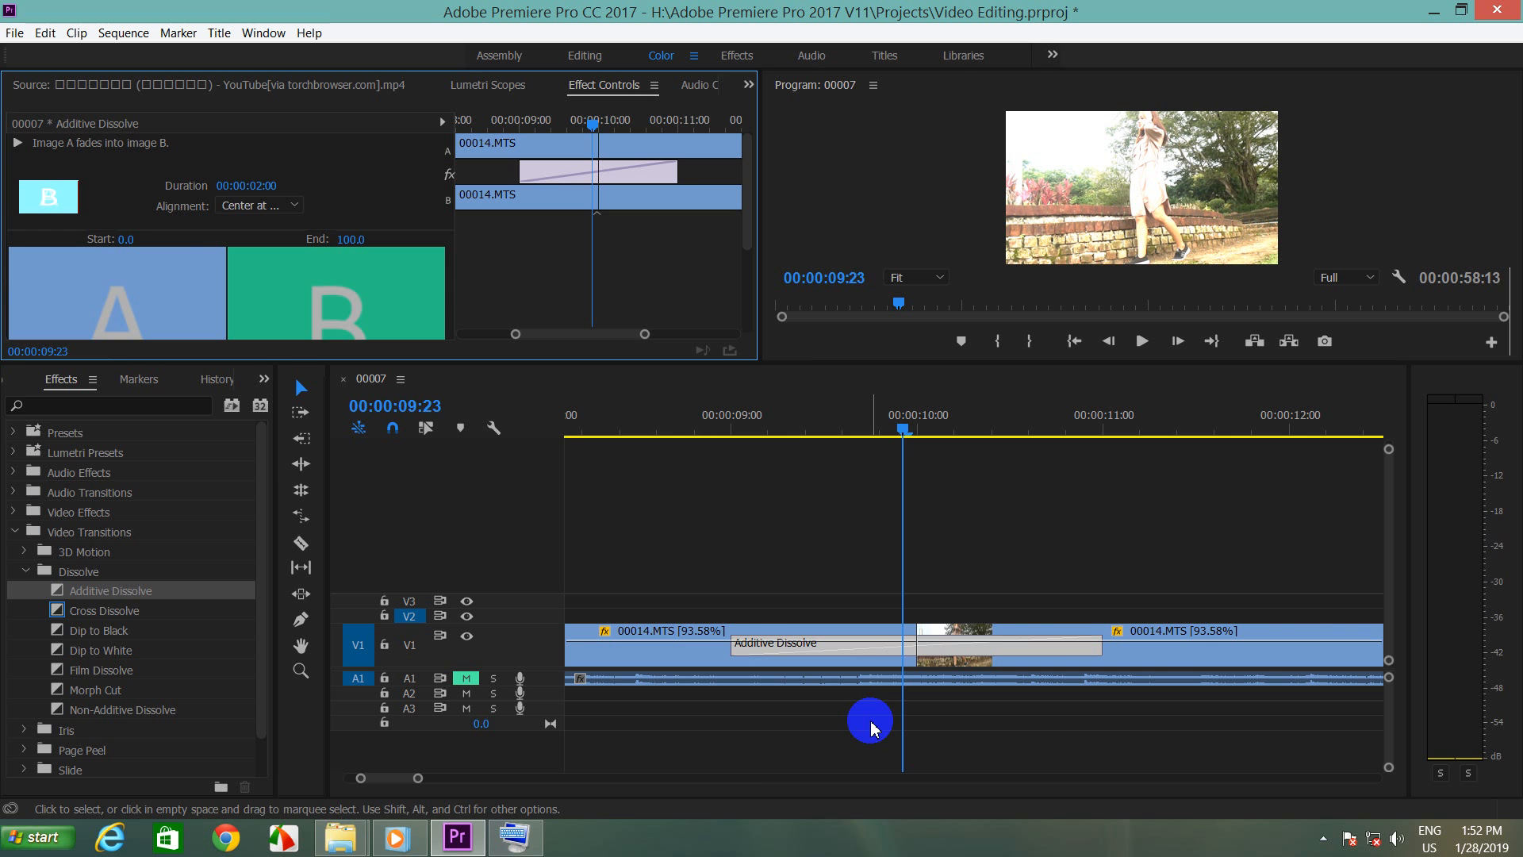
drag(912, 426, 1066, 559)
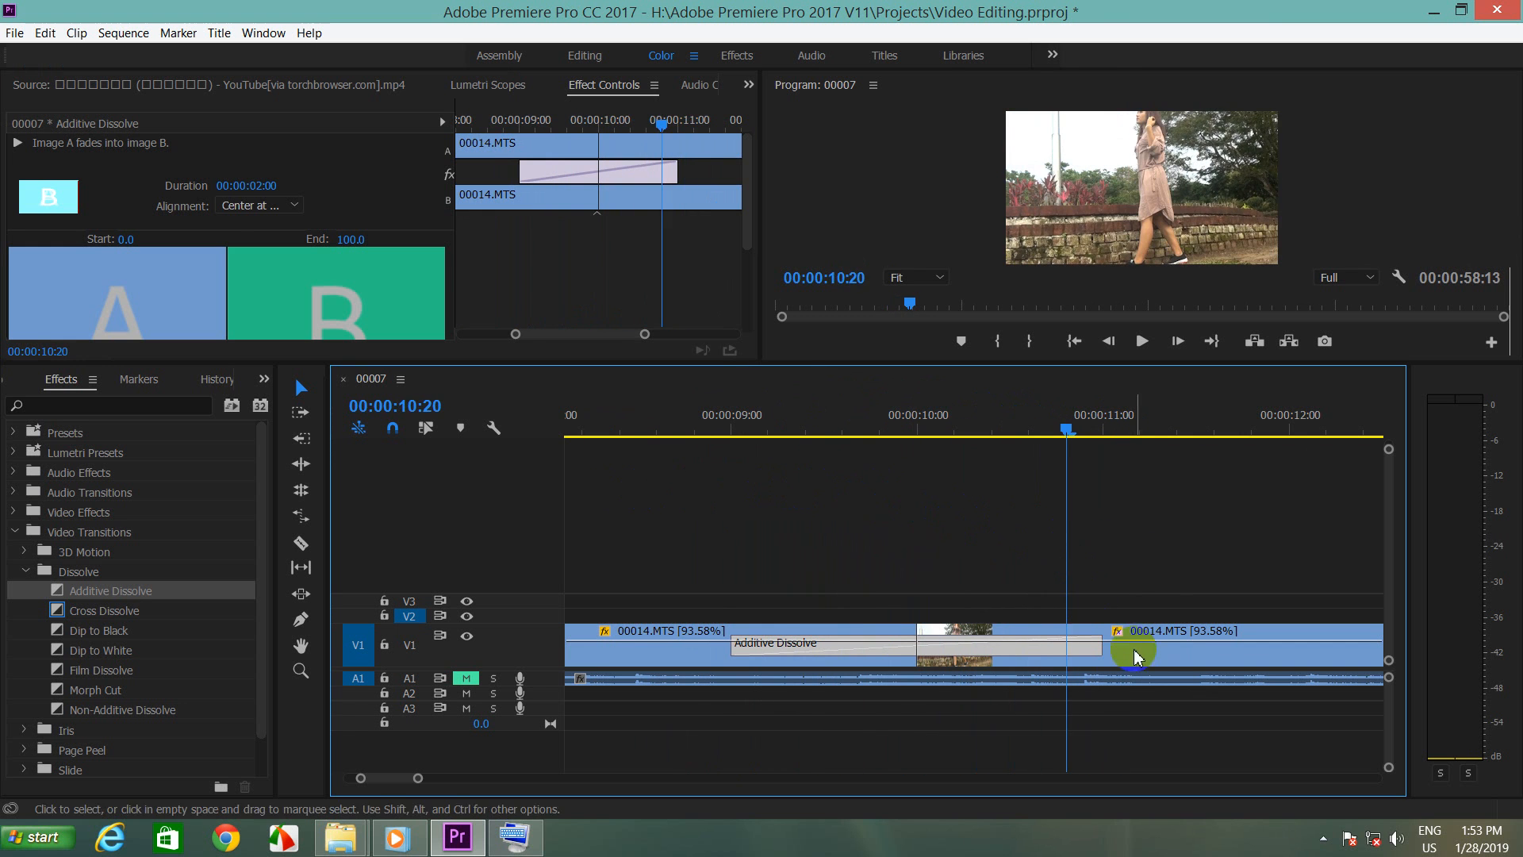
Step: Ripple delete the second 00014.MTS clip and place the playhead at 00:00:09:24, just before the new cut
click(1138, 654)
right_click(1152, 644)
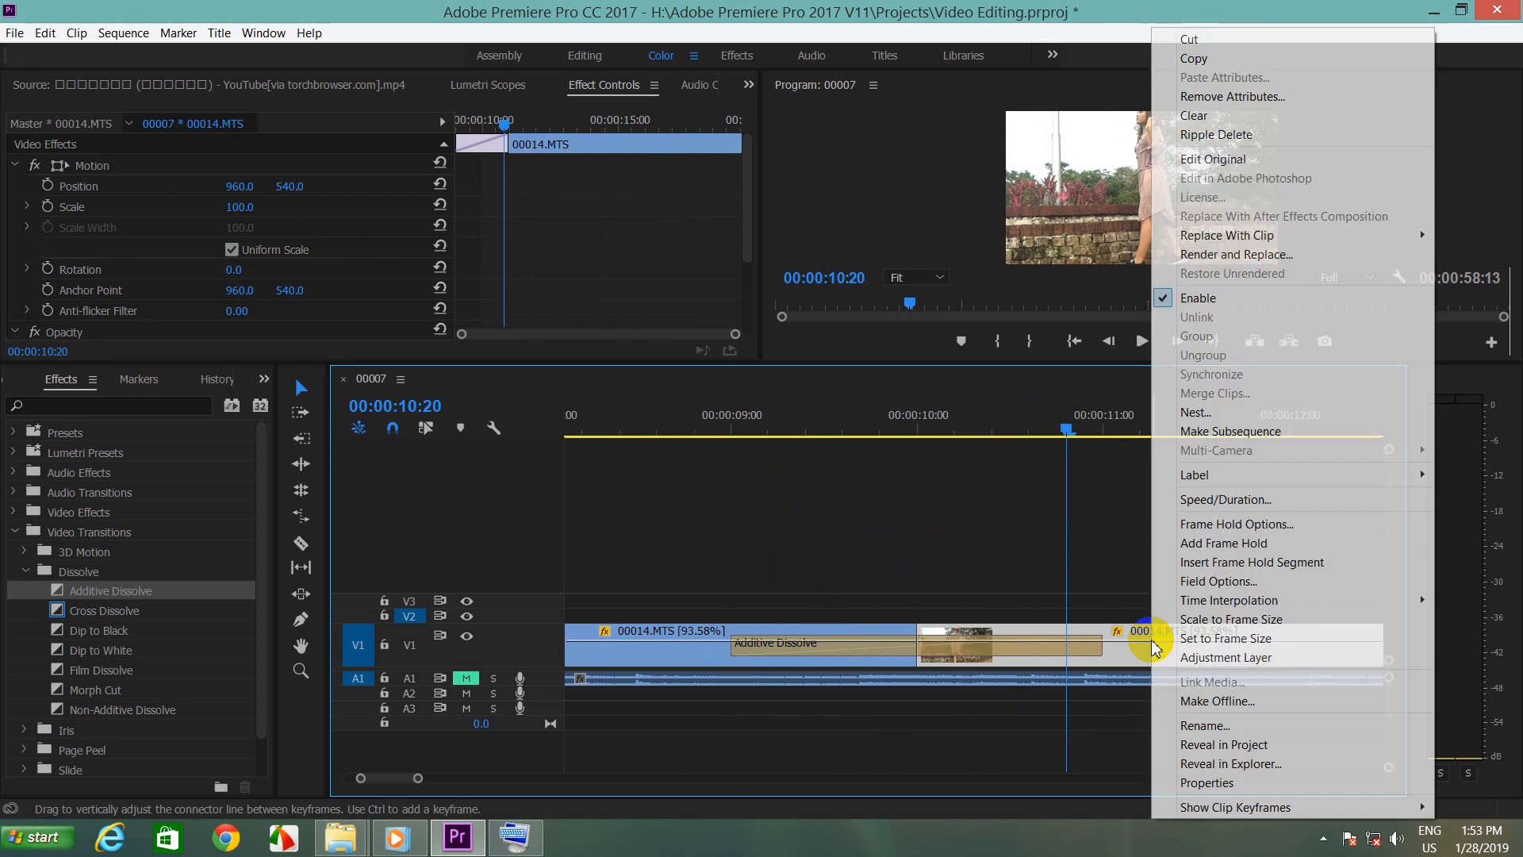
click(1216, 134)
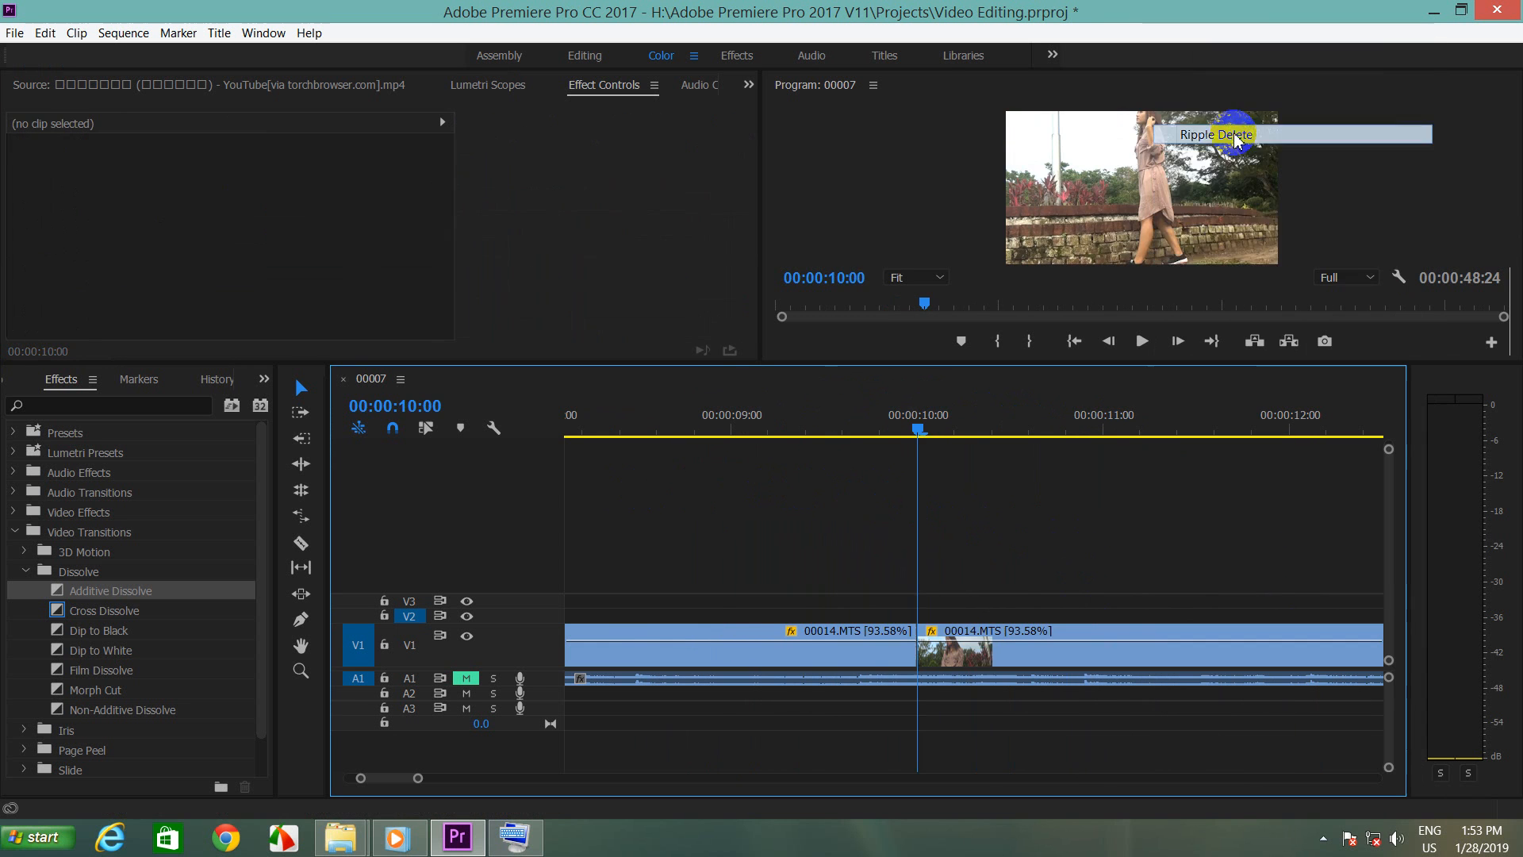
mouse_move(916, 435)
mouse_down()
mouse_move(891, 432)
mouse_move(931, 435)
mouse_move(877, 442)
mouse_move(916, 446)
mouse_move(885, 441)
mouse_move(911, 432)
mouse_up()
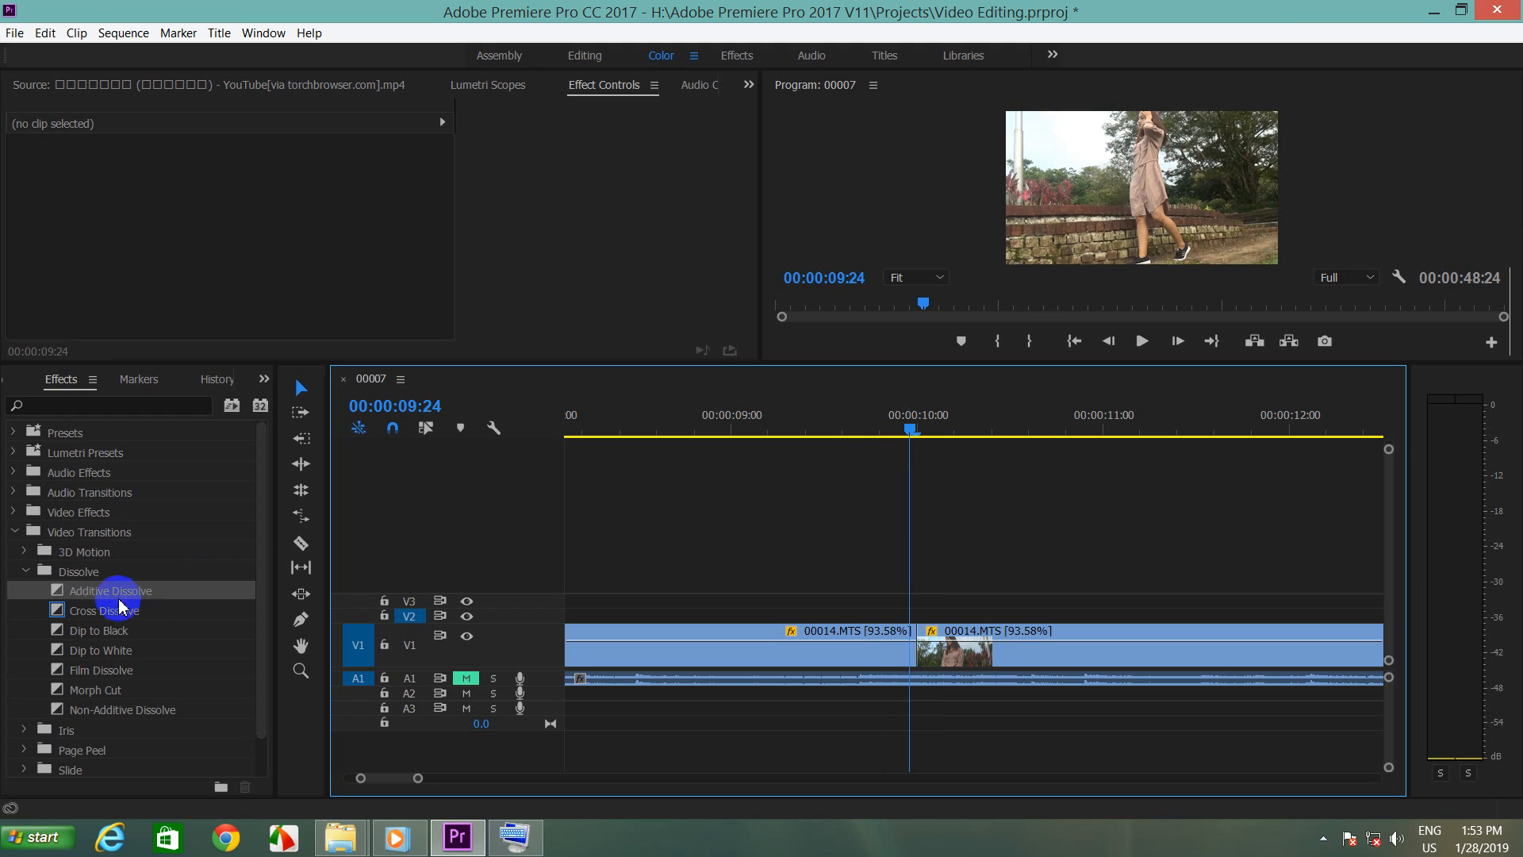
Step: Apply an Additive Dissolve lasting 00:00:02:05 at the cut between the 00014.MTS clips near 00:00:10:00 and scrub through it
drag(109, 601, 914, 639)
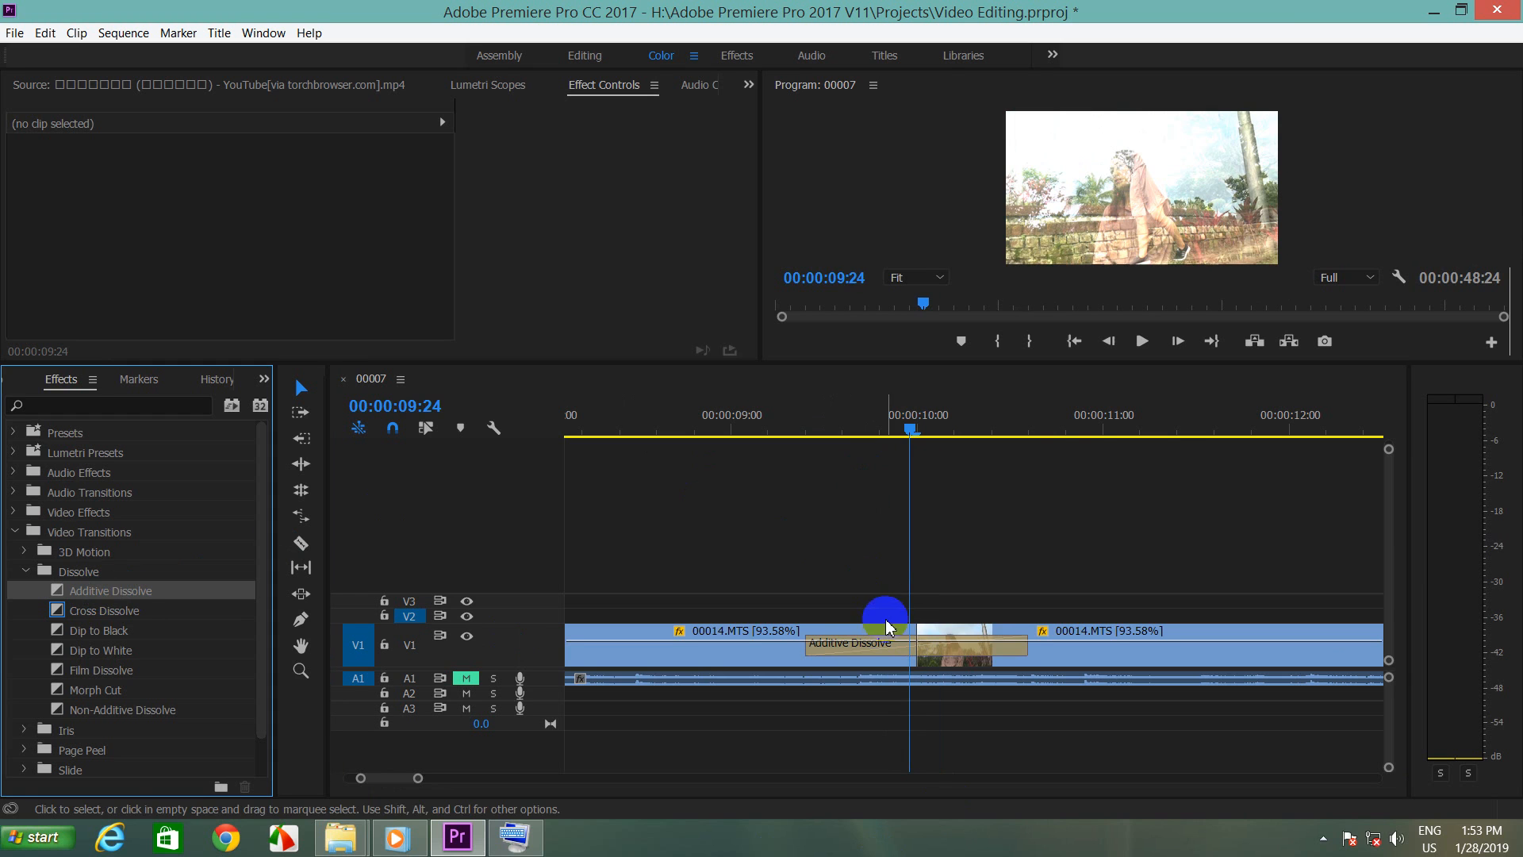
drag(901, 431, 988, 440)
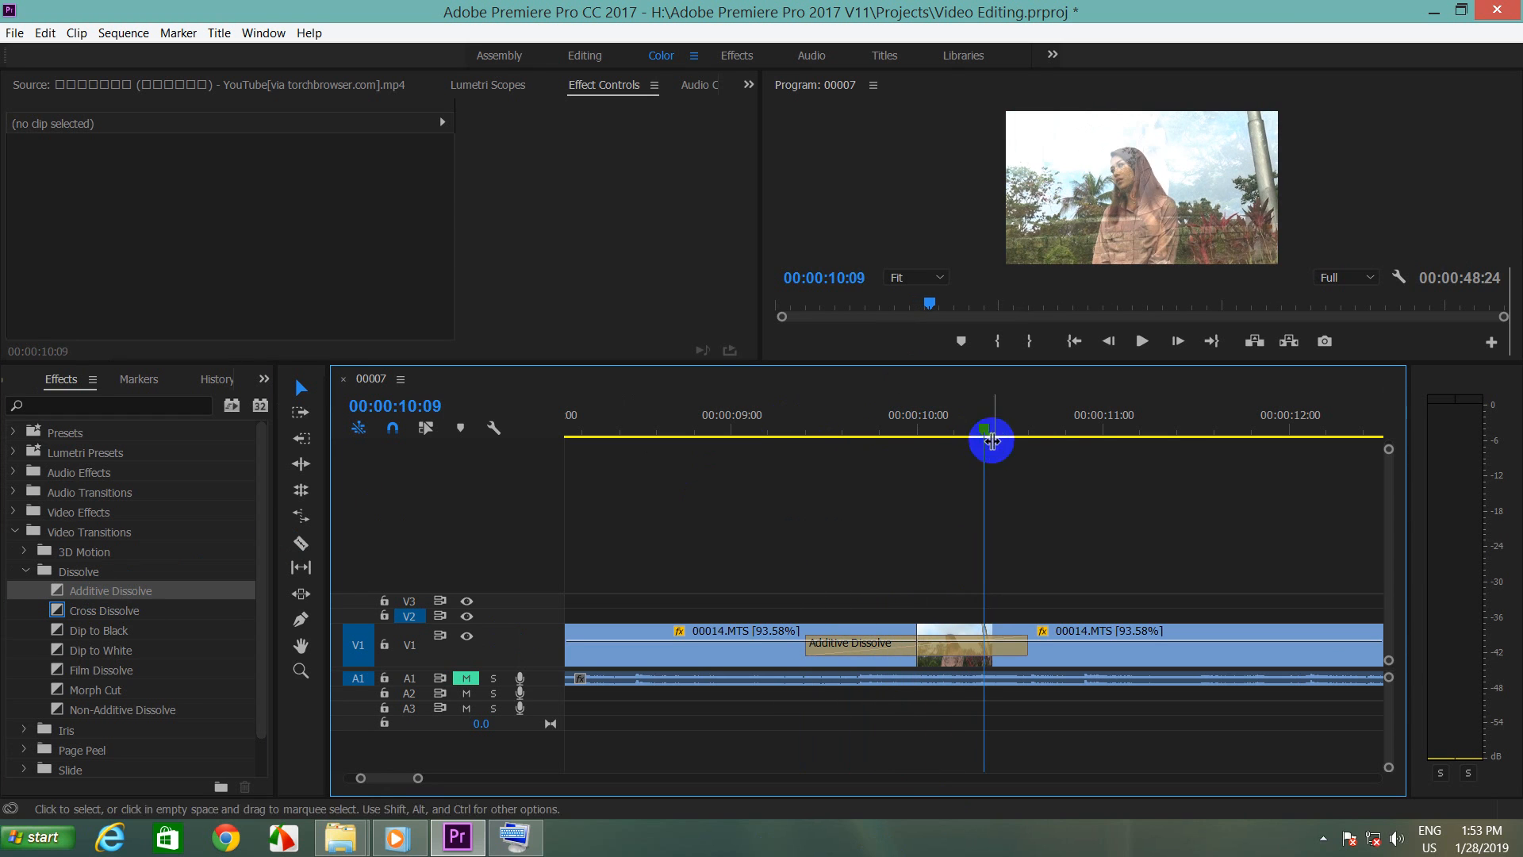
click(879, 634)
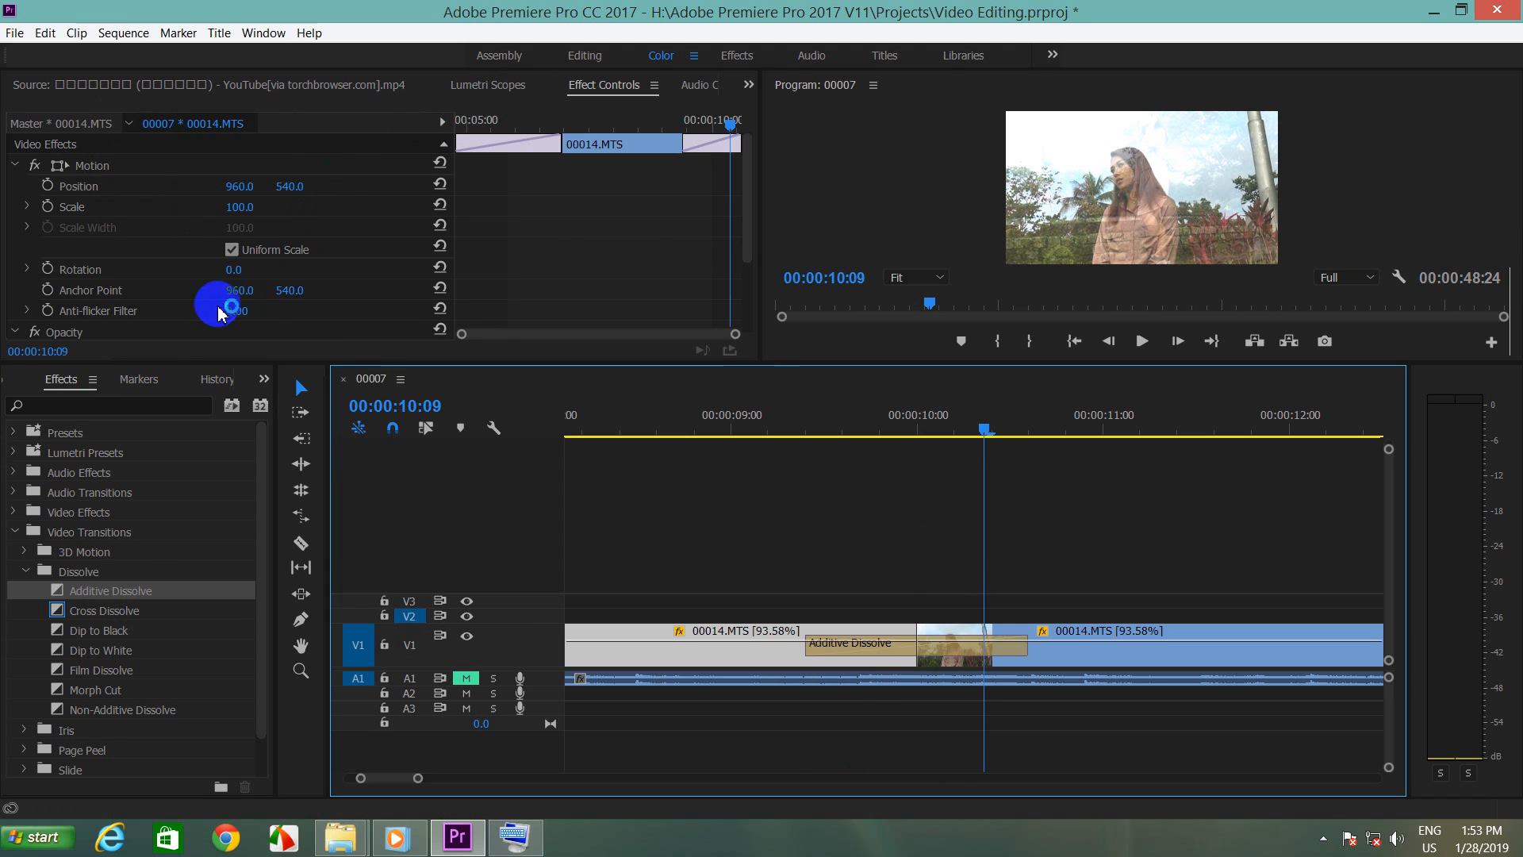
click(886, 648)
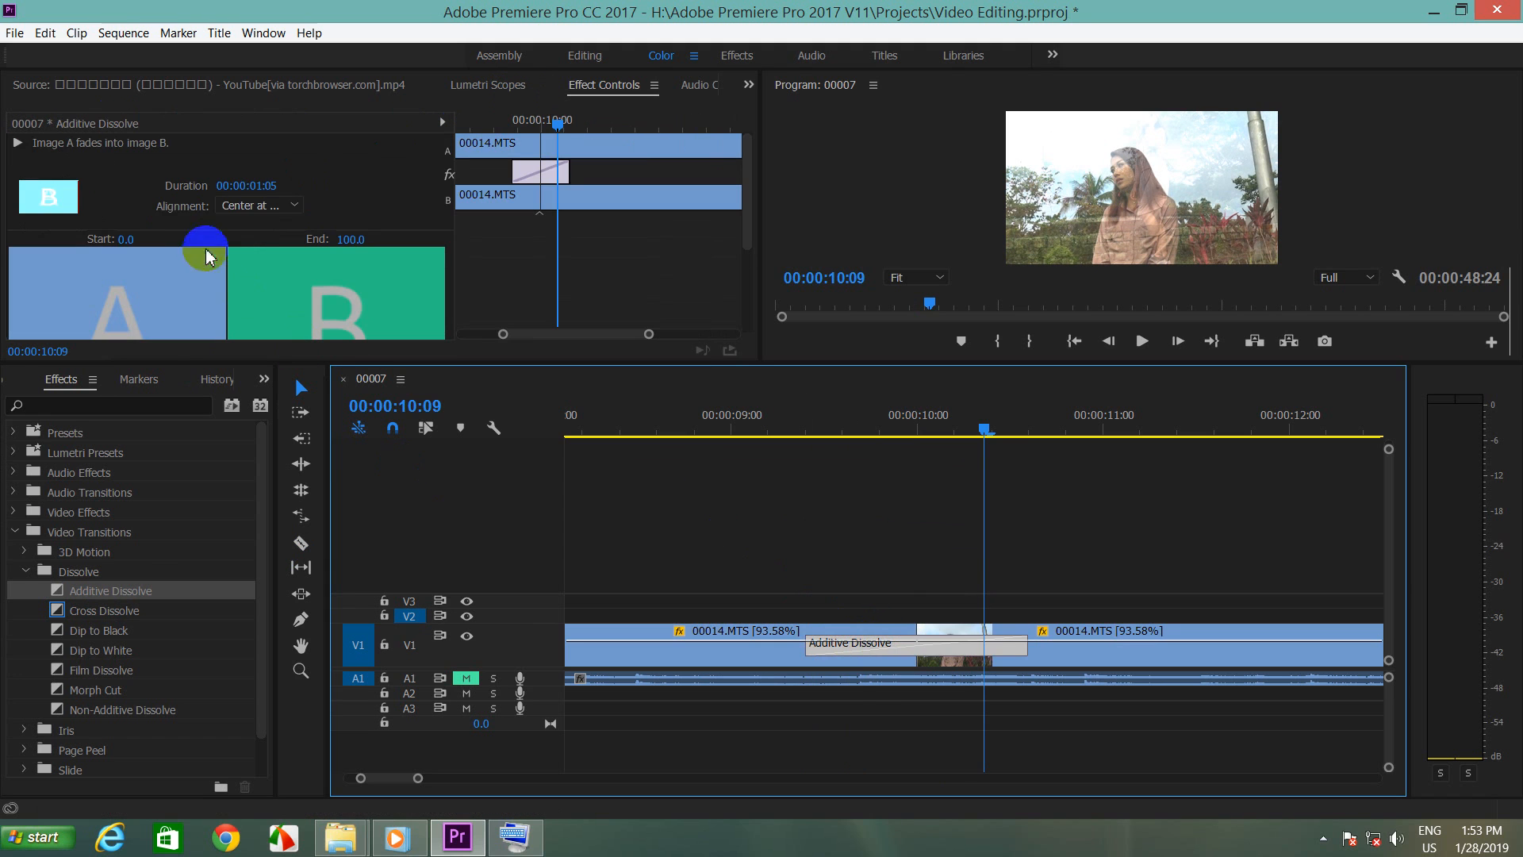
click(254, 186)
click(266, 187)
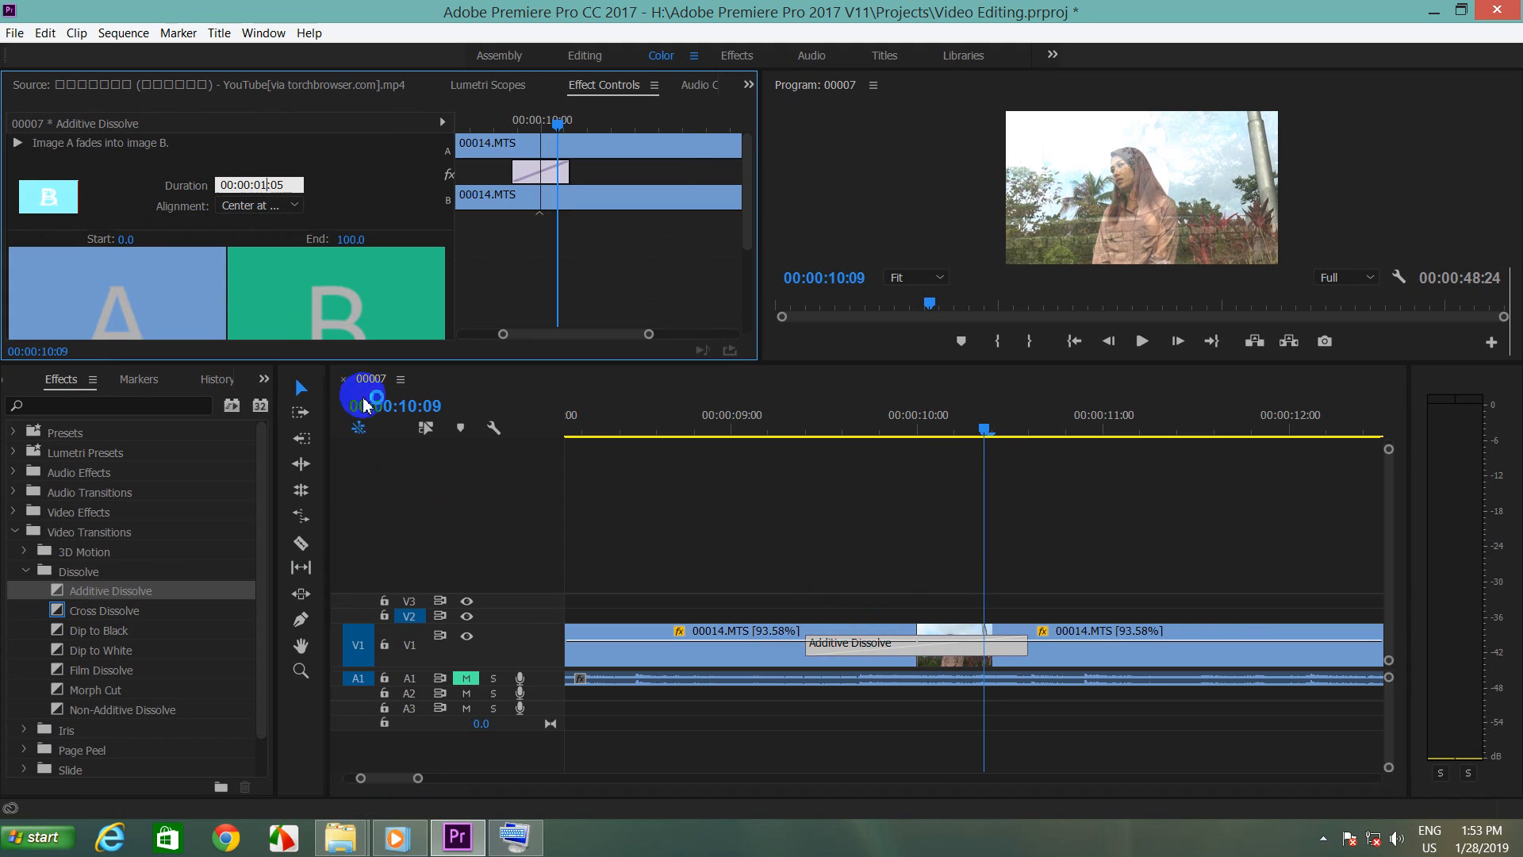
click(464, 476)
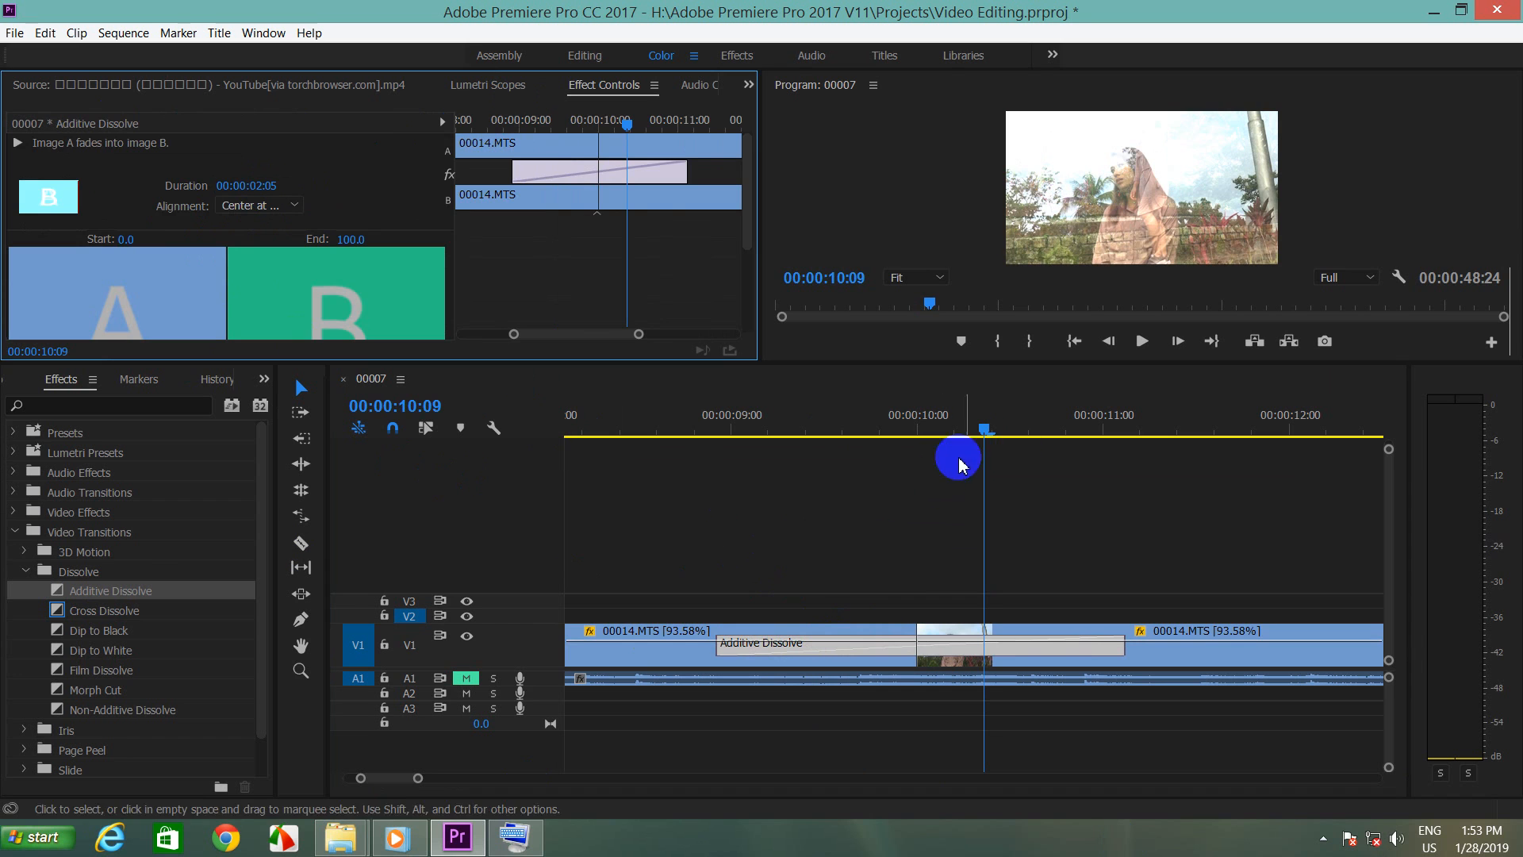
drag(985, 431, 1096, 480)
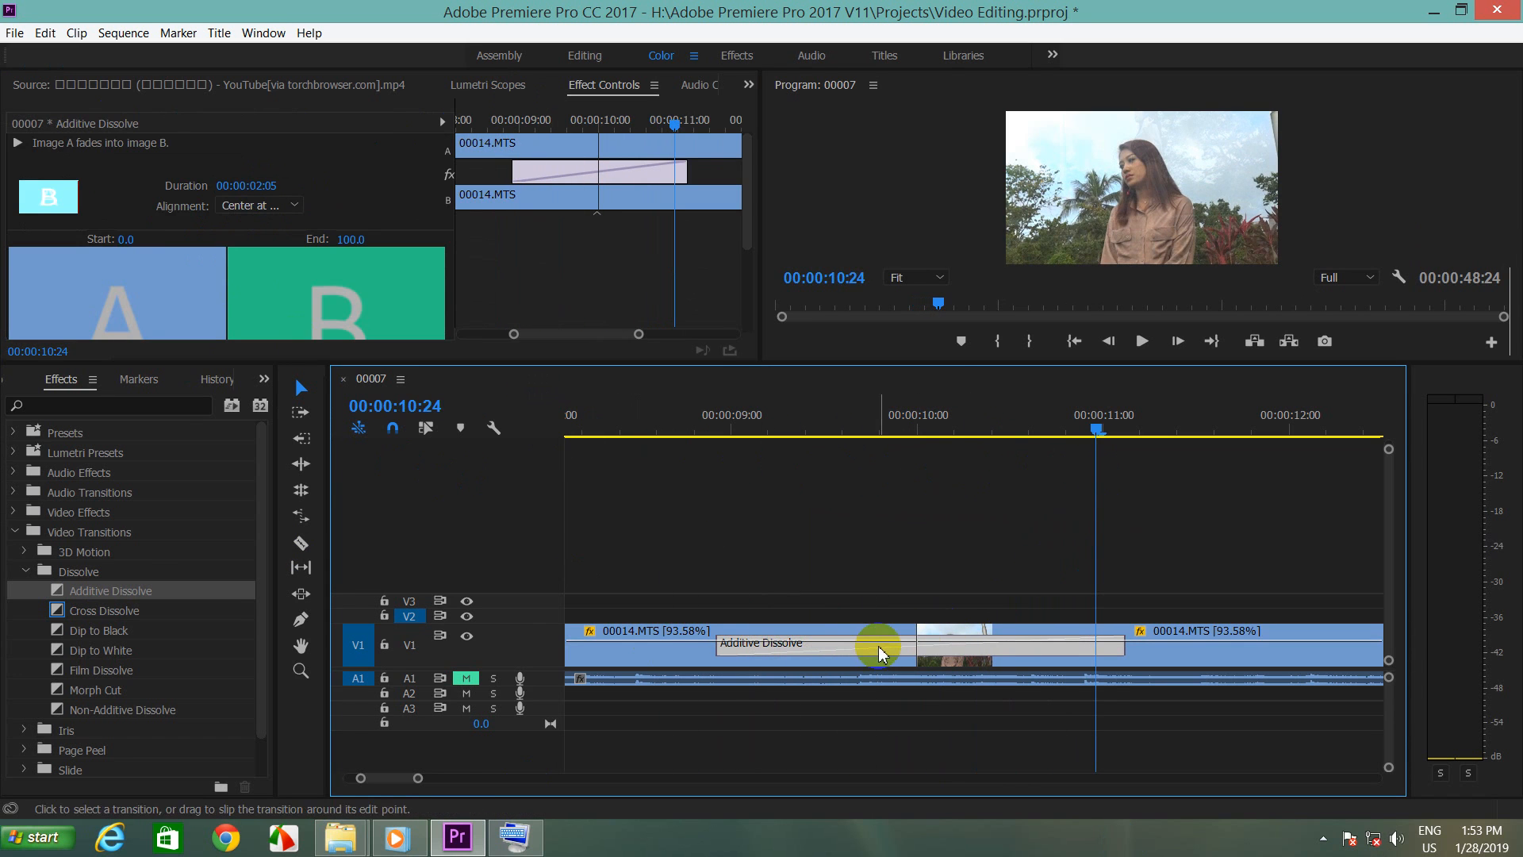
Step: Leave the transition's duration dialog without changes and delete the Additive Dissolve from the cut near 00:00:10:00
double_click(879, 652)
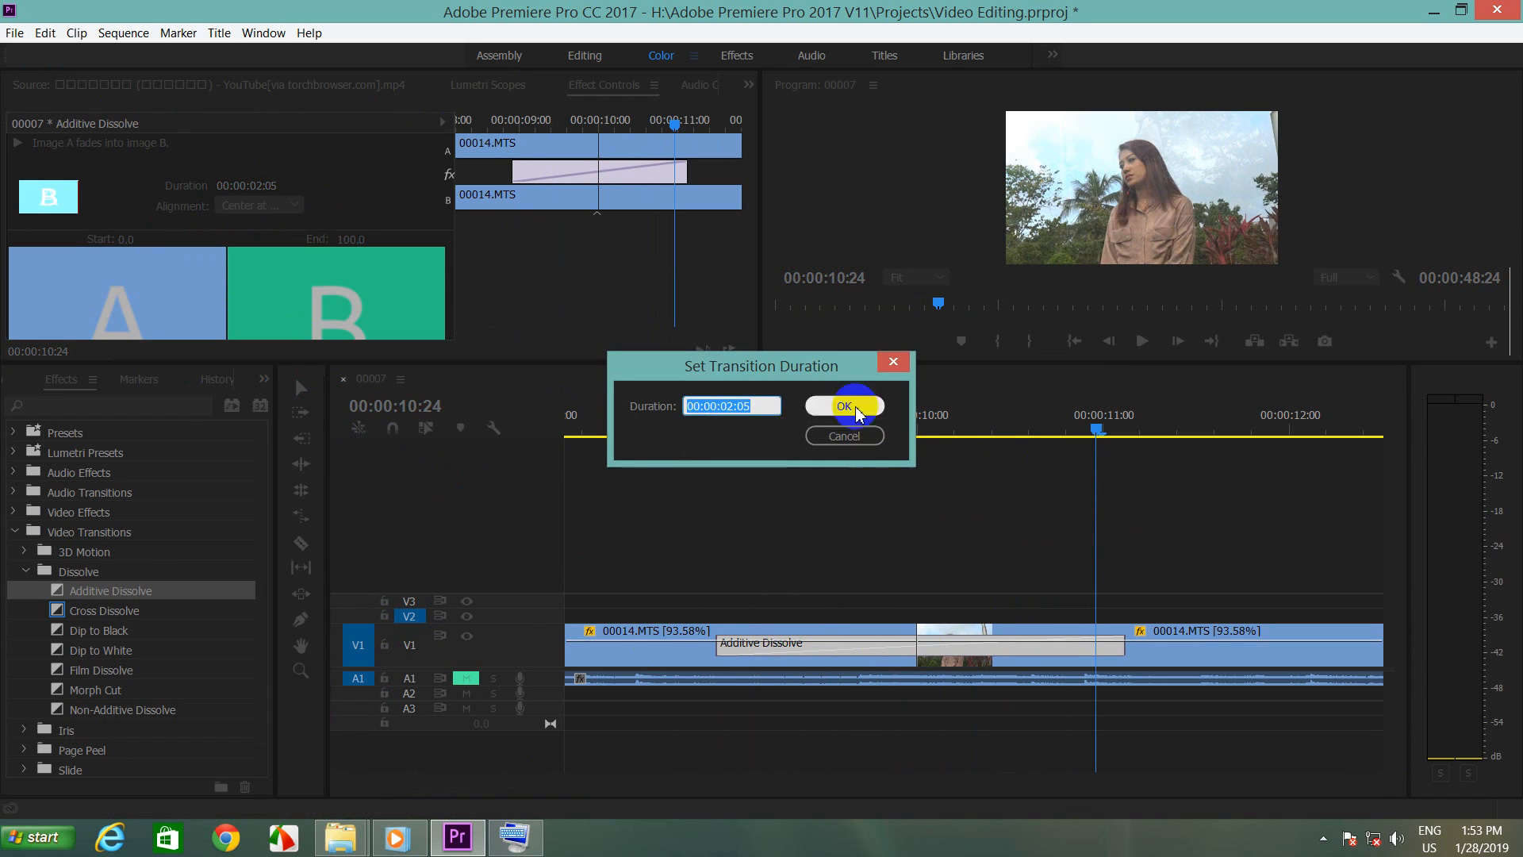
click(857, 432)
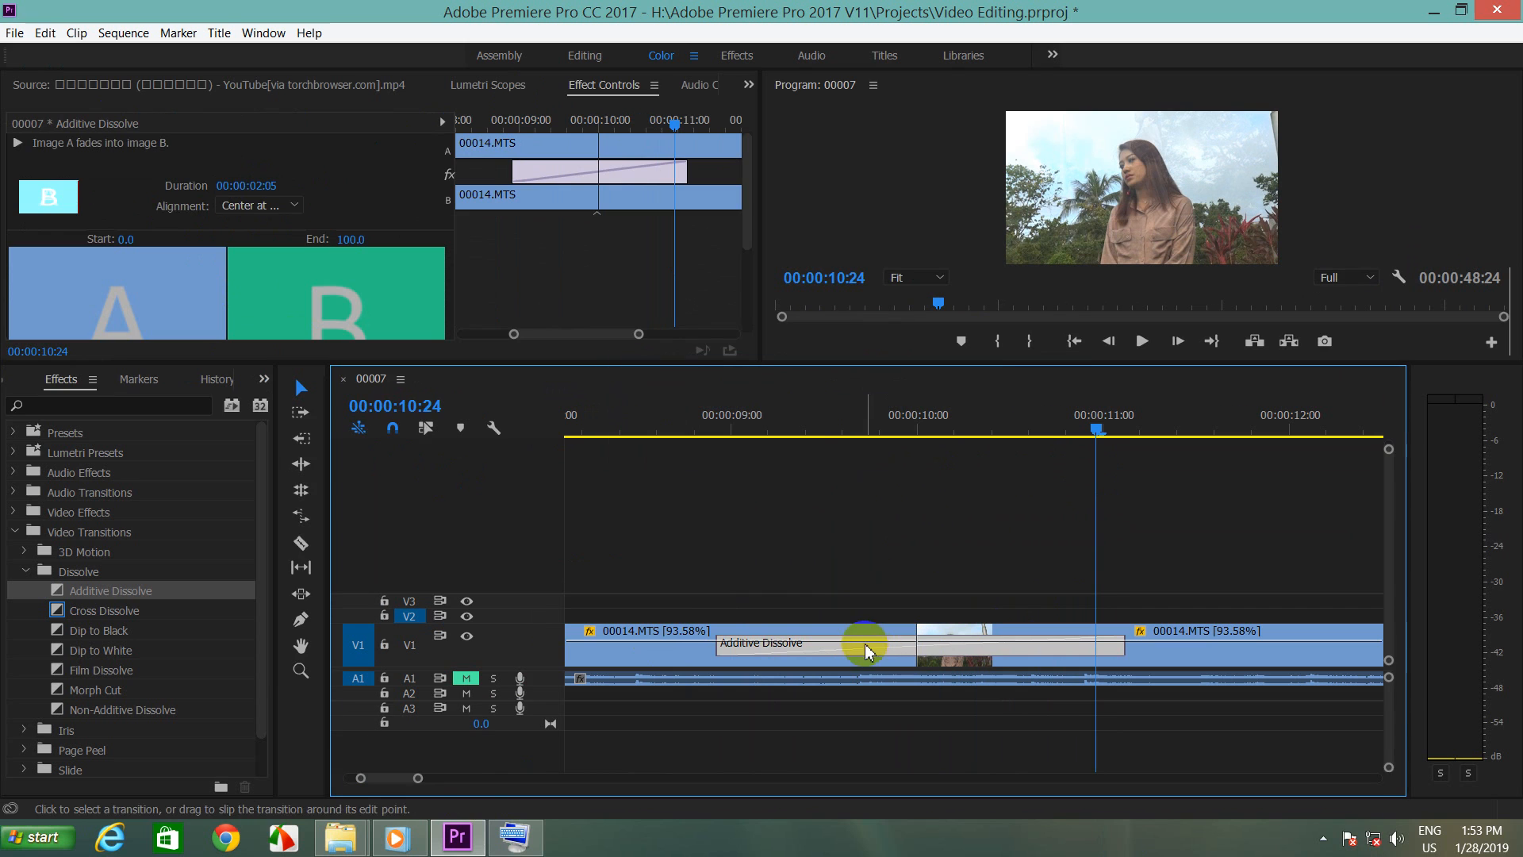
click(651, 648)
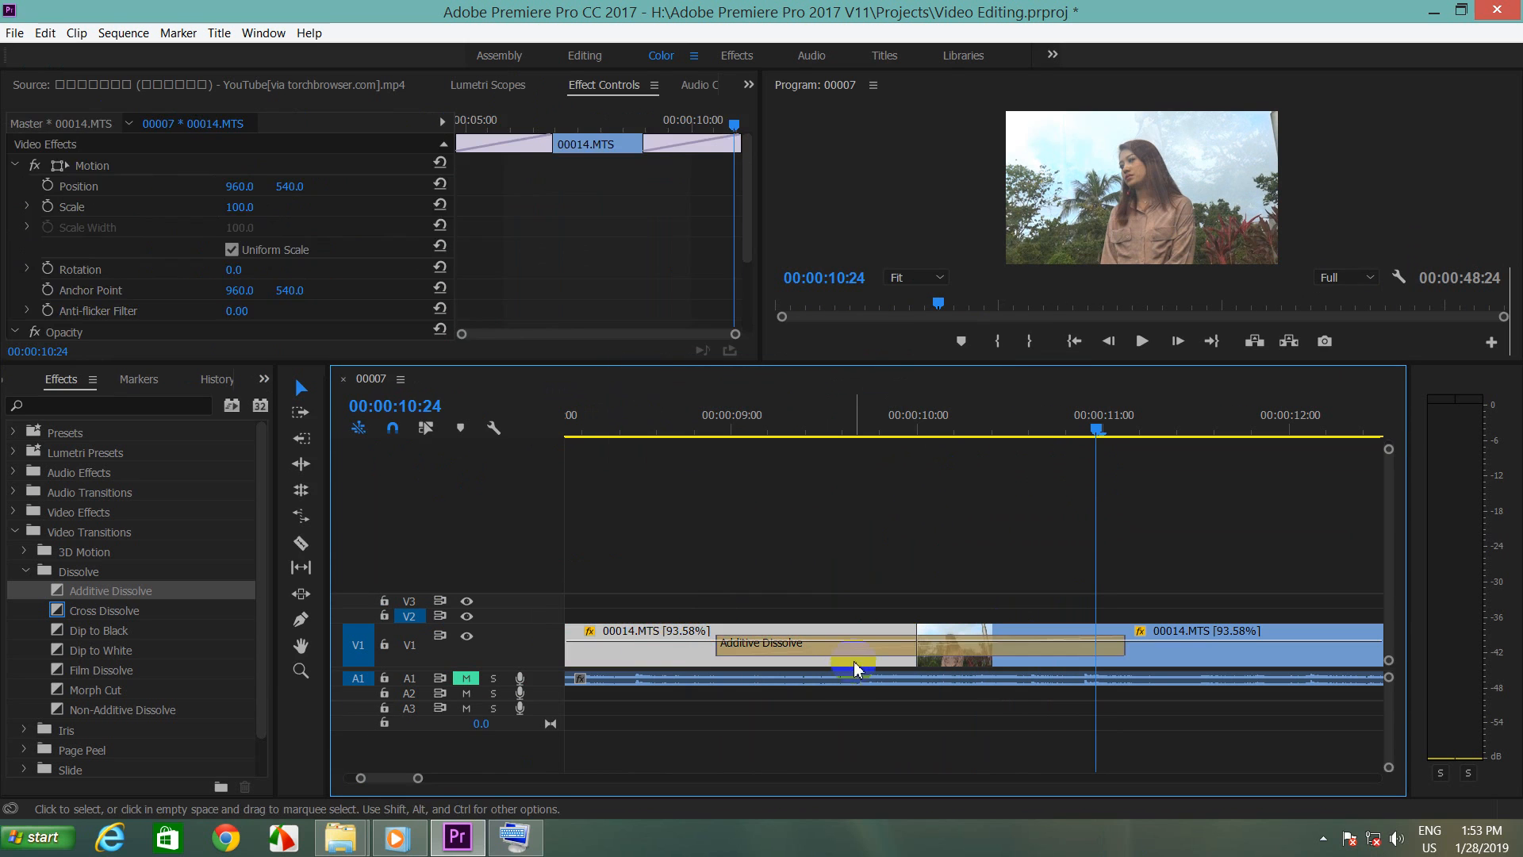
click(856, 650)
key(Delete)
Step: Apply a Cross Dissolve lasting 00:00:02:05 at the cut near 00:00:10:00 and scrub through it to preview the blend
click(98, 616)
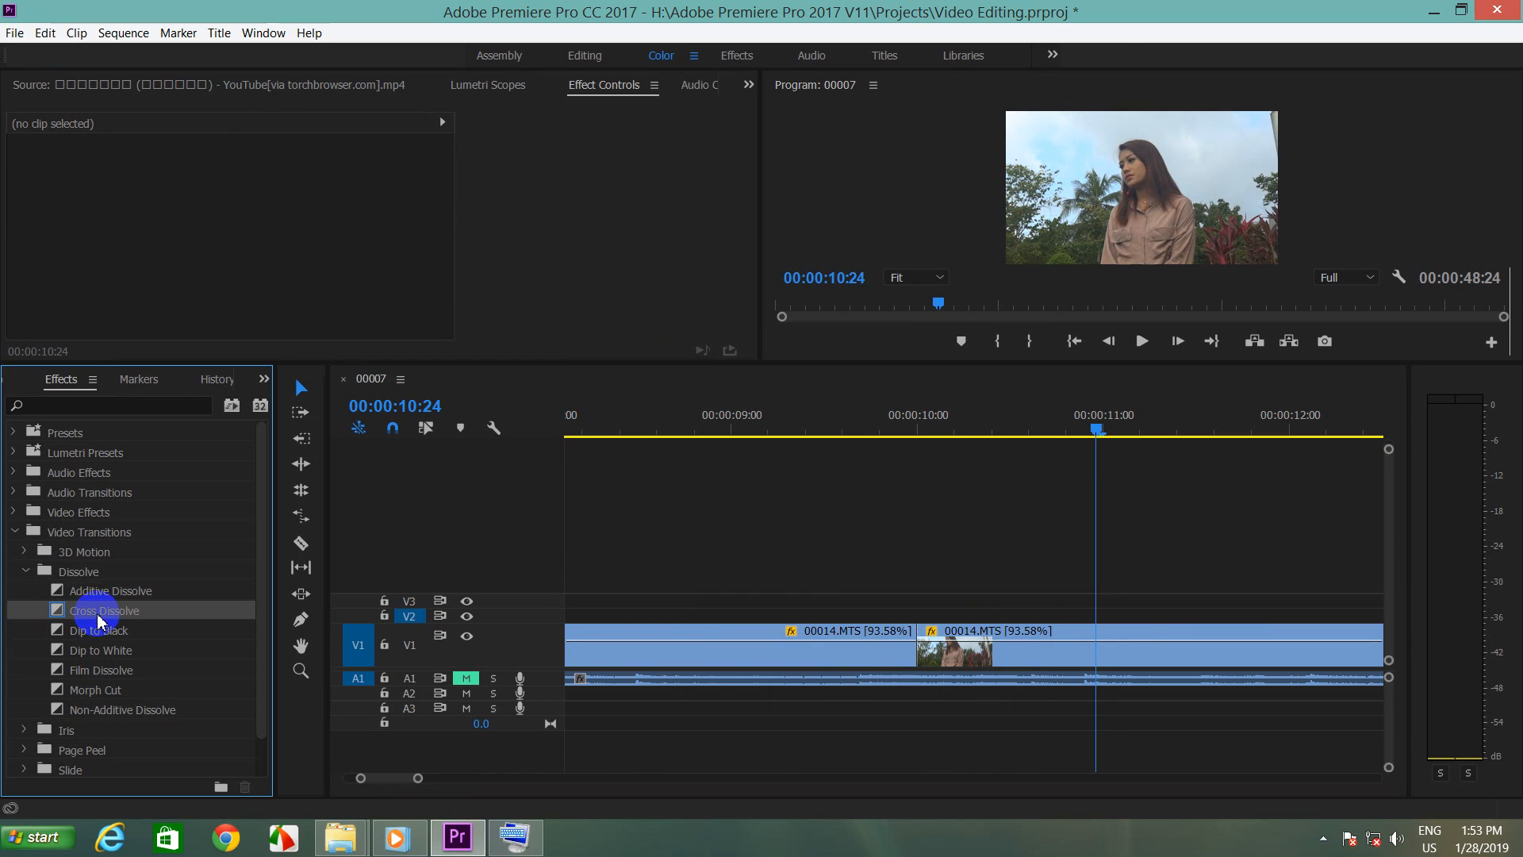
drag(98, 618, 925, 666)
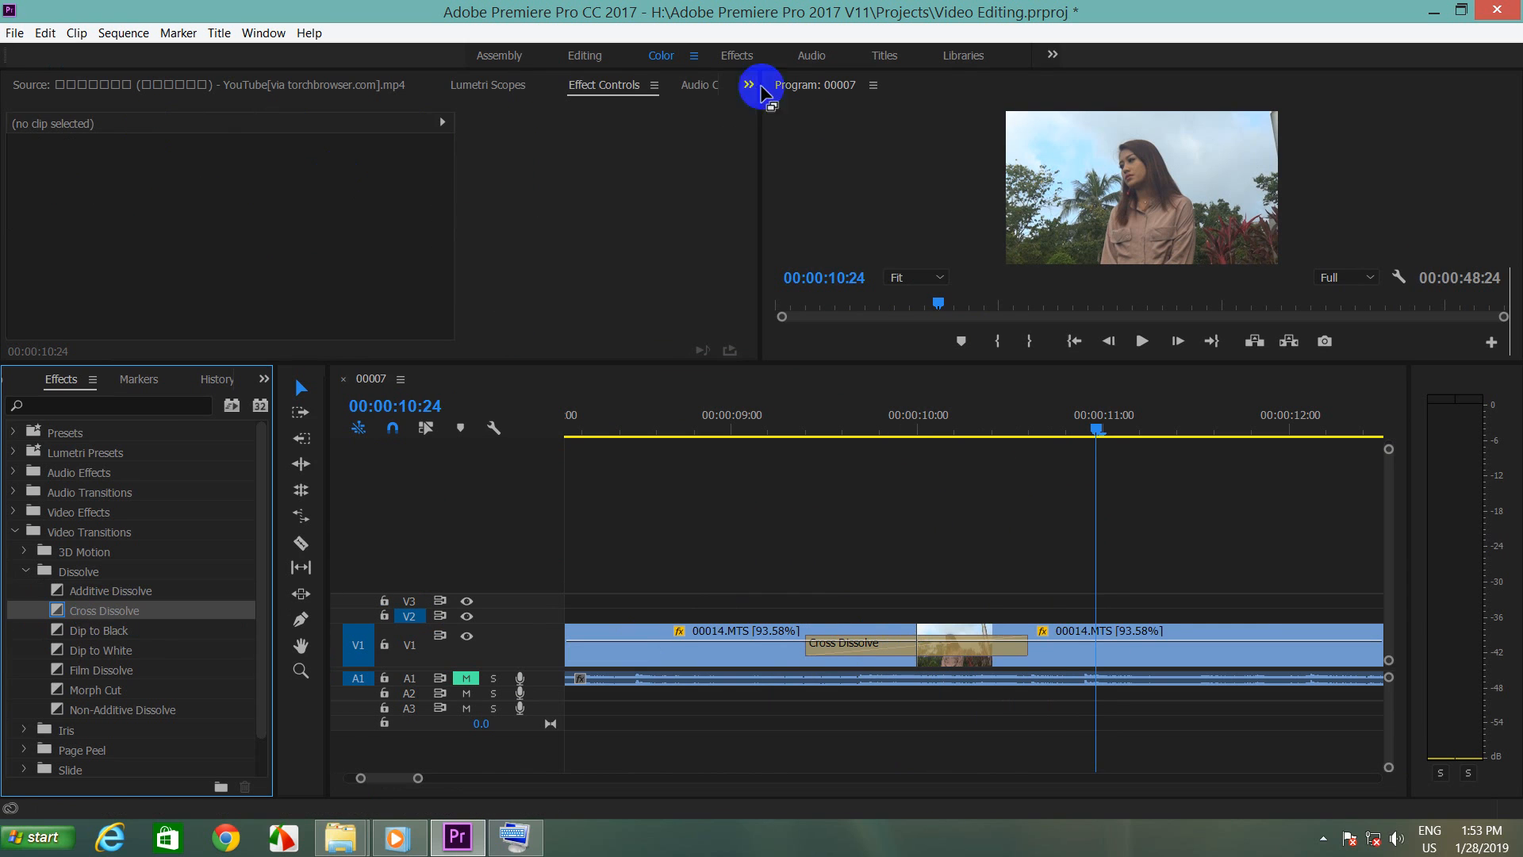
click(866, 644)
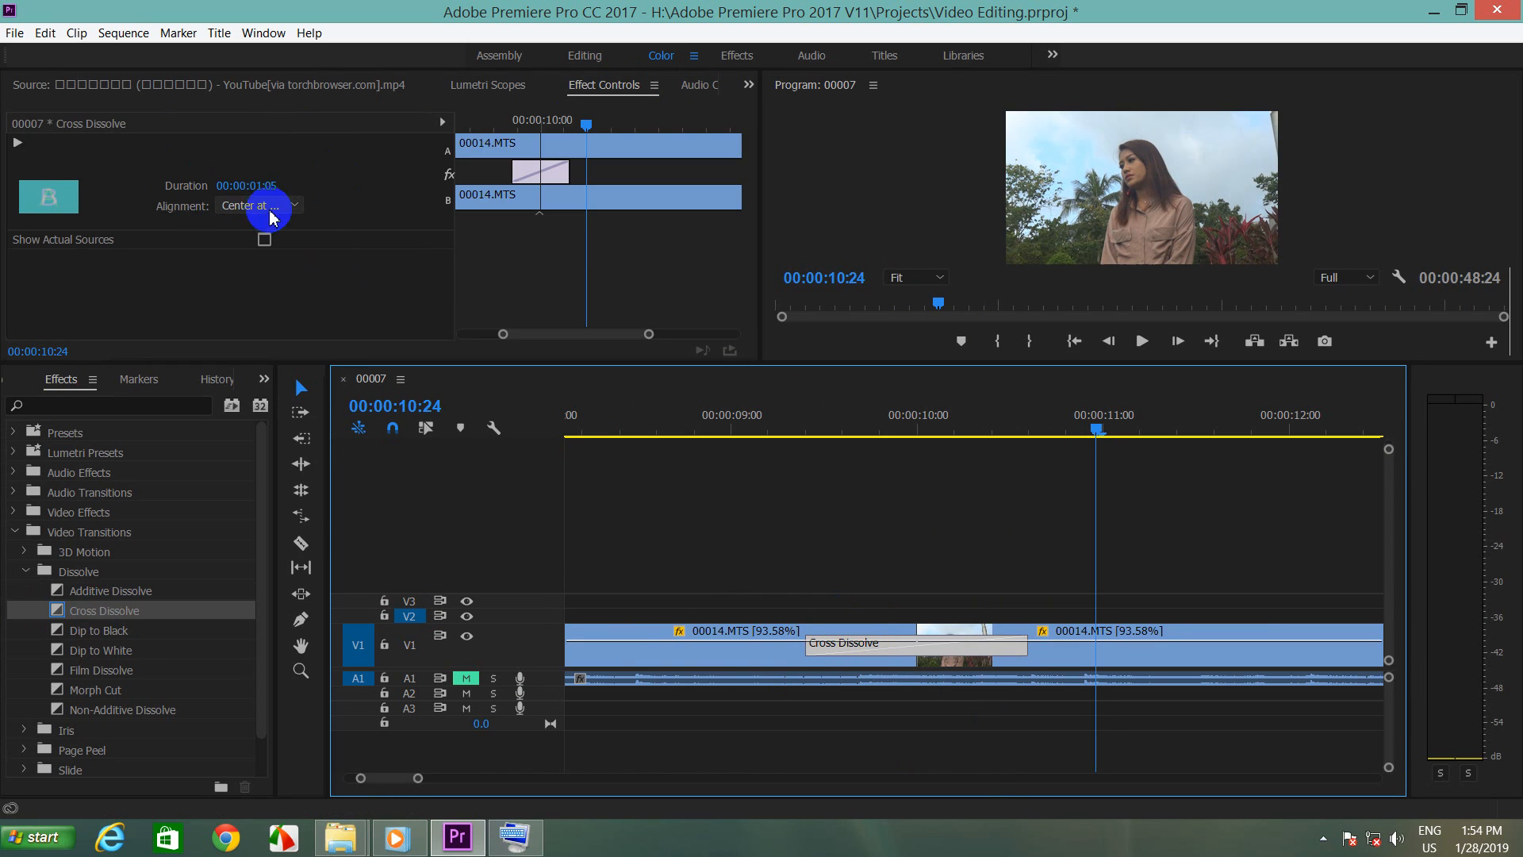
click(250, 186)
click(262, 186)
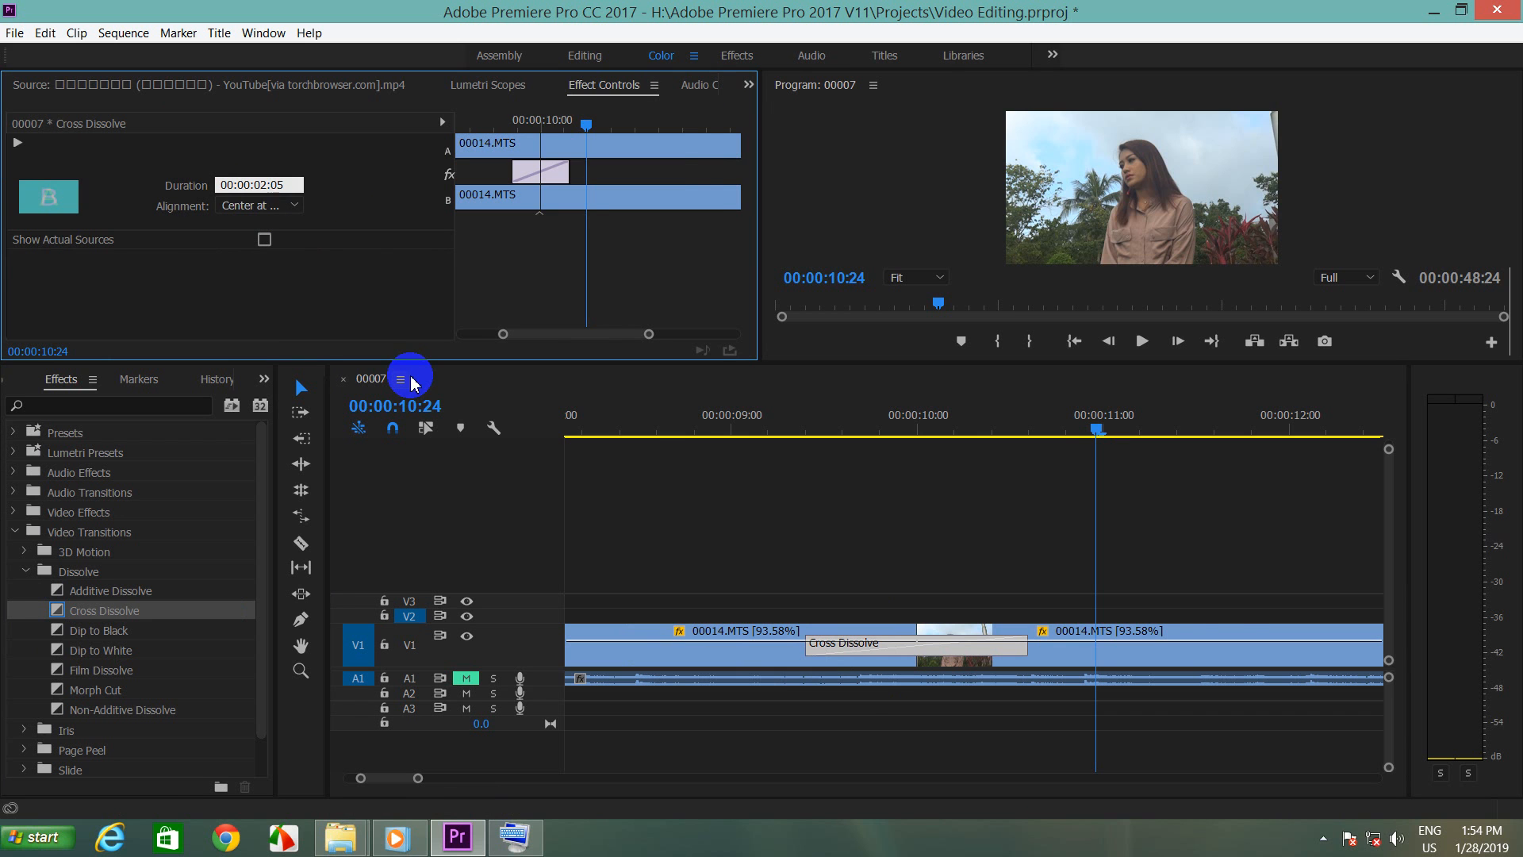
key(Return)
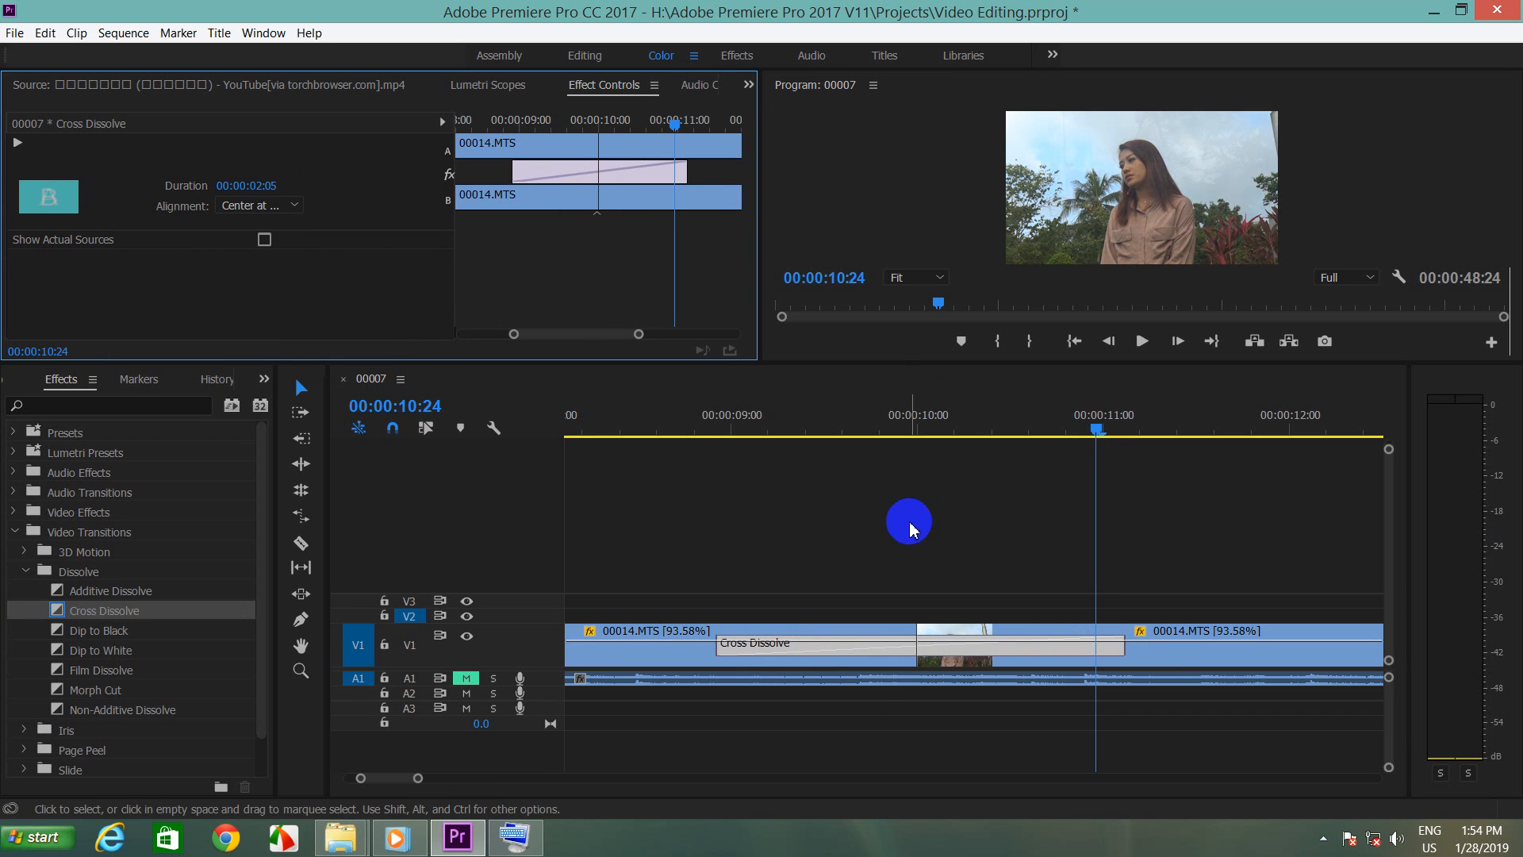
drag(724, 433, 903, 456)
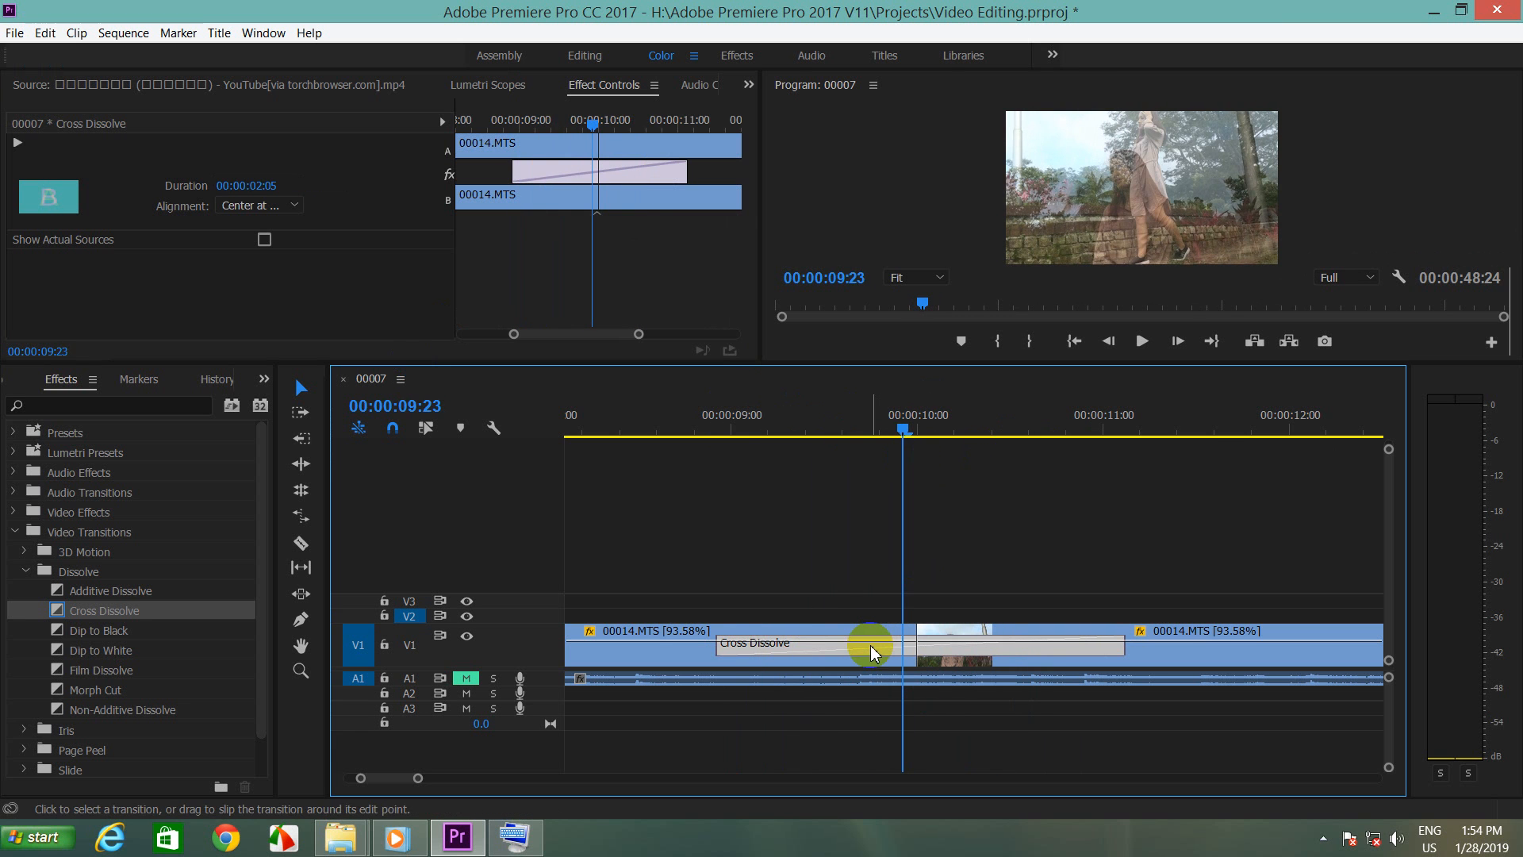
Step: Delete the Cross Dissolve transition from the cut between the 00014.MTS clips near 00:00:10:00
click(689, 656)
click(777, 653)
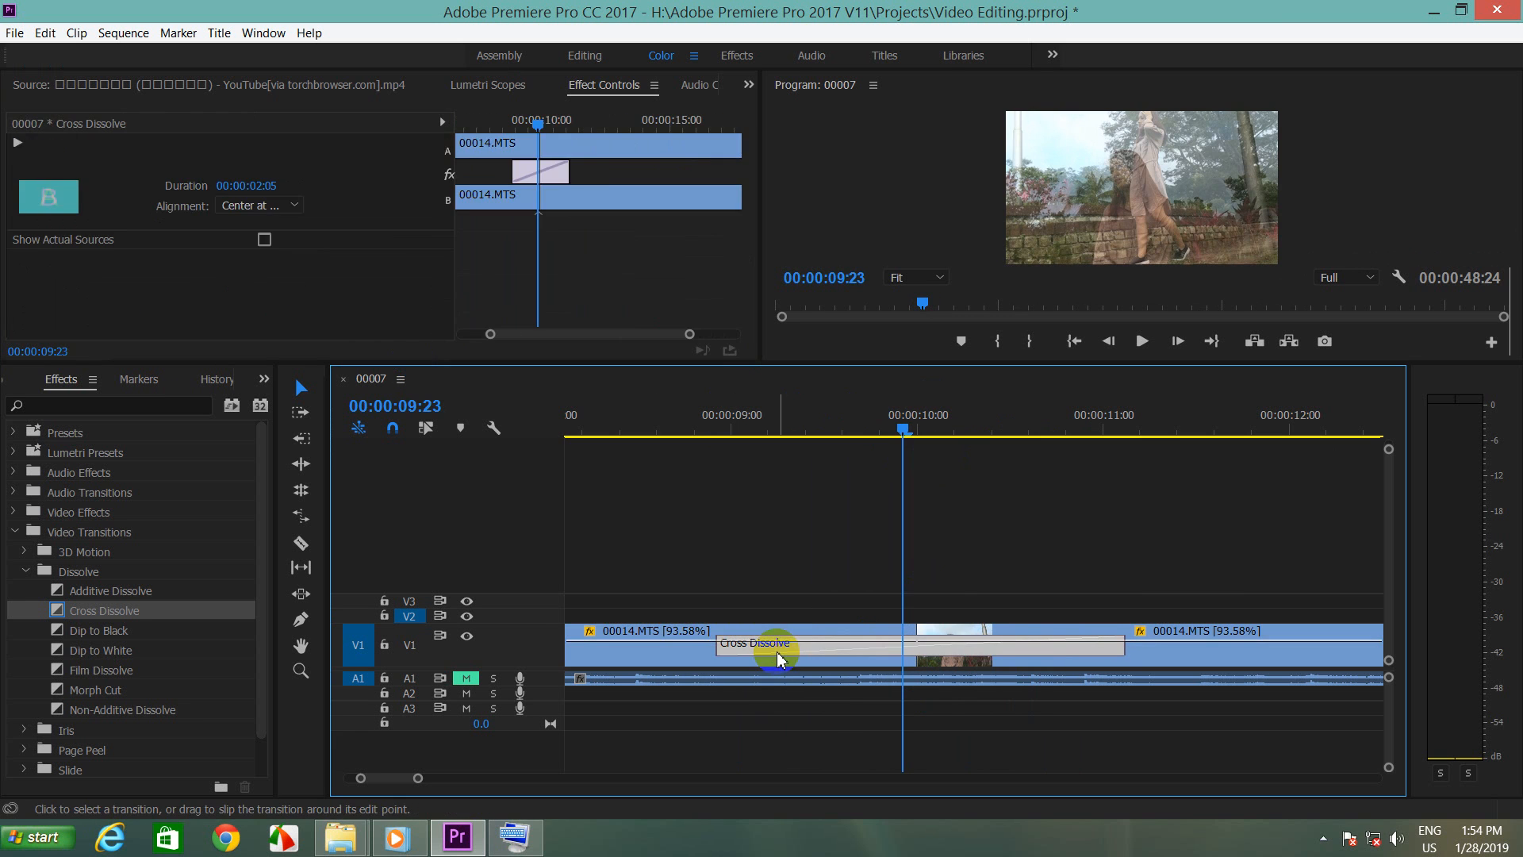
key(Delete)
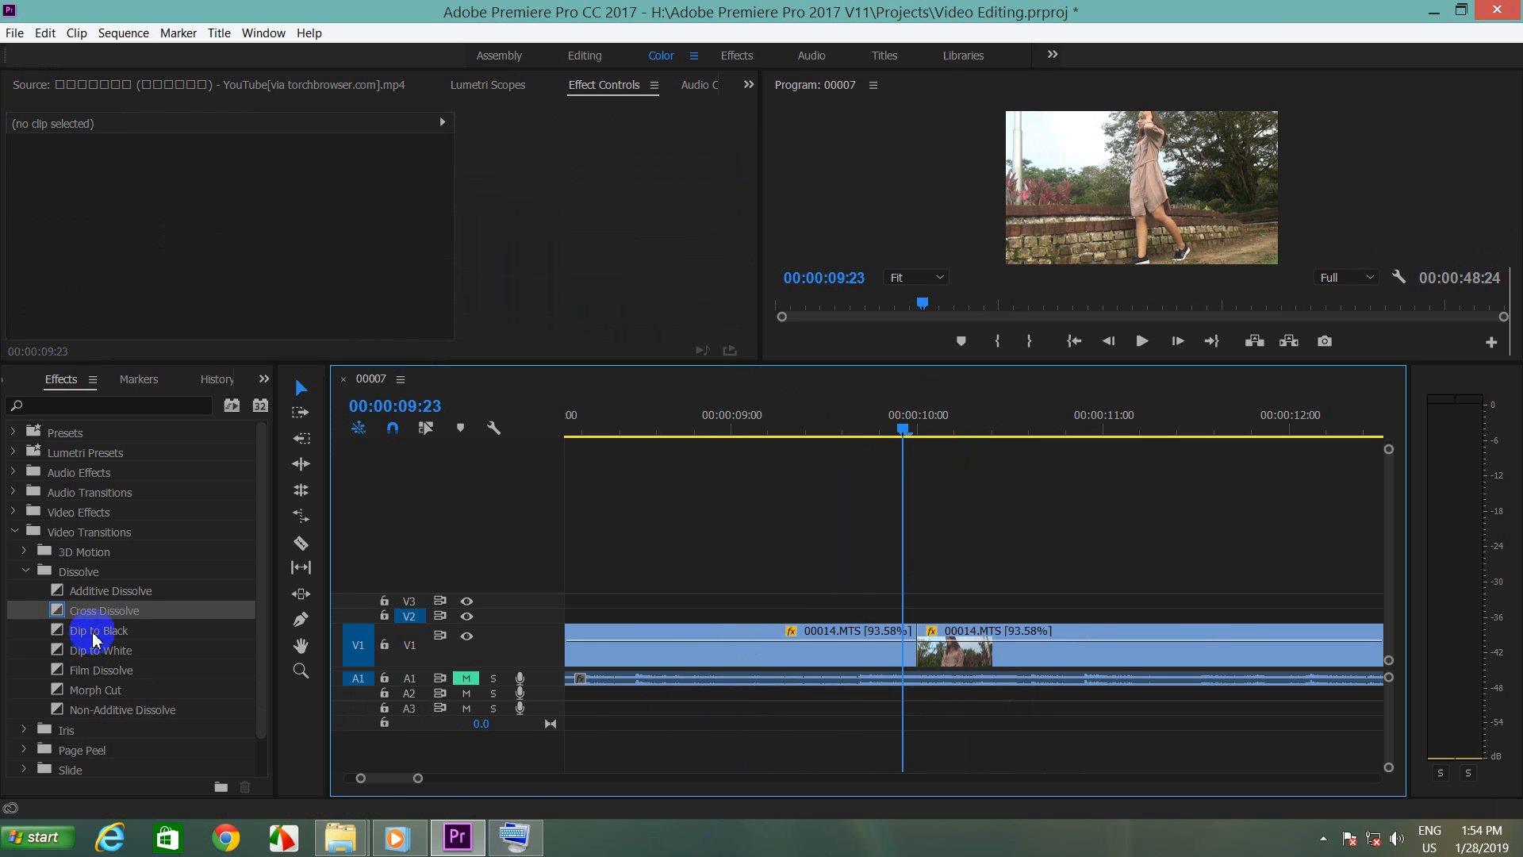
Step: Try out the Dip to Black transition at the cut near 00:00:10:00 and remove it again
drag(93, 639, 911, 649)
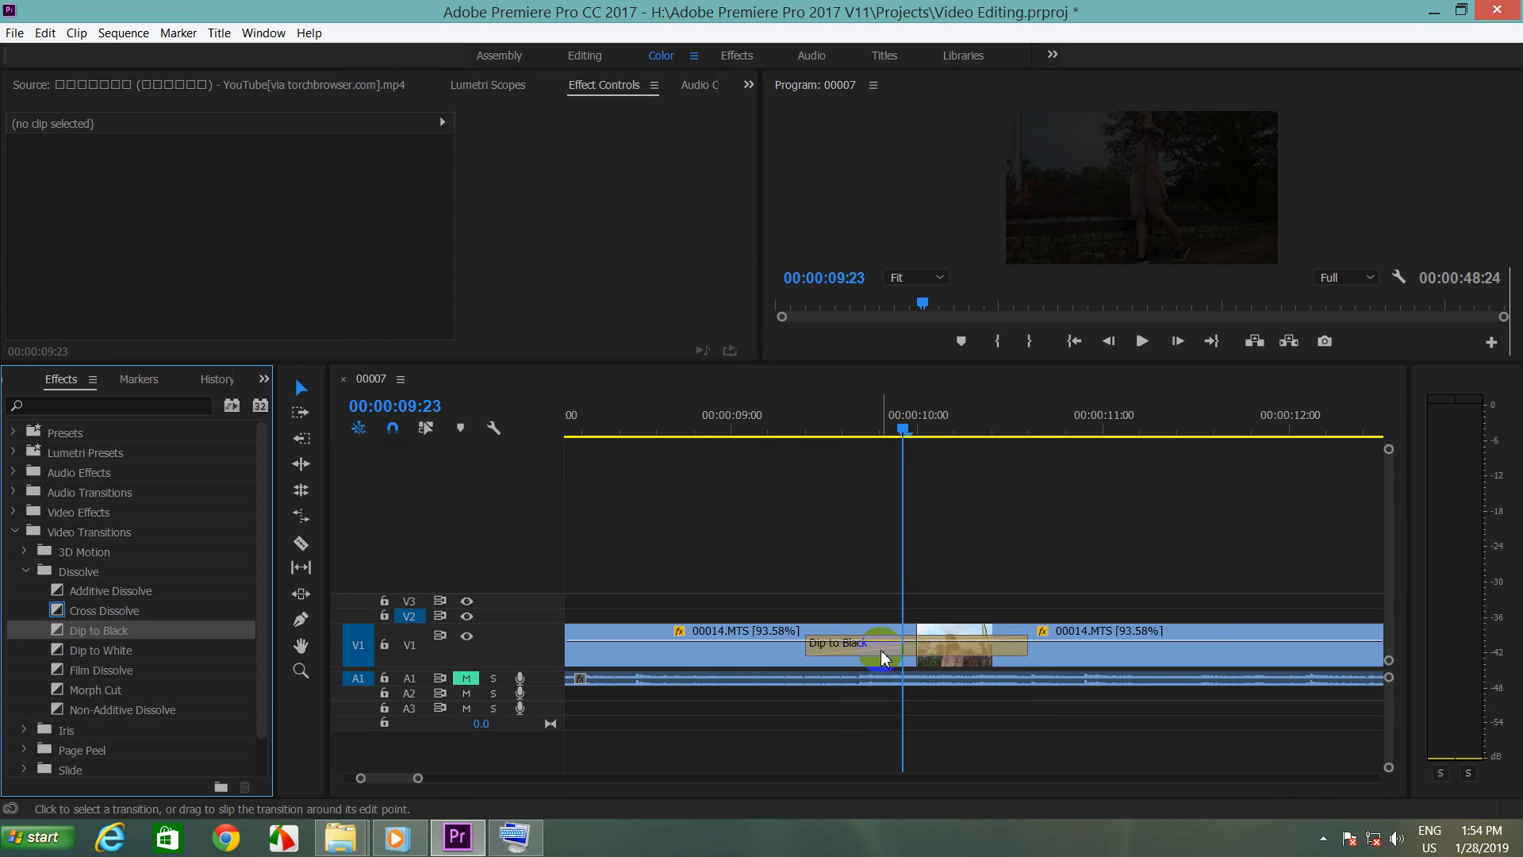
click(881, 649)
click(254, 189)
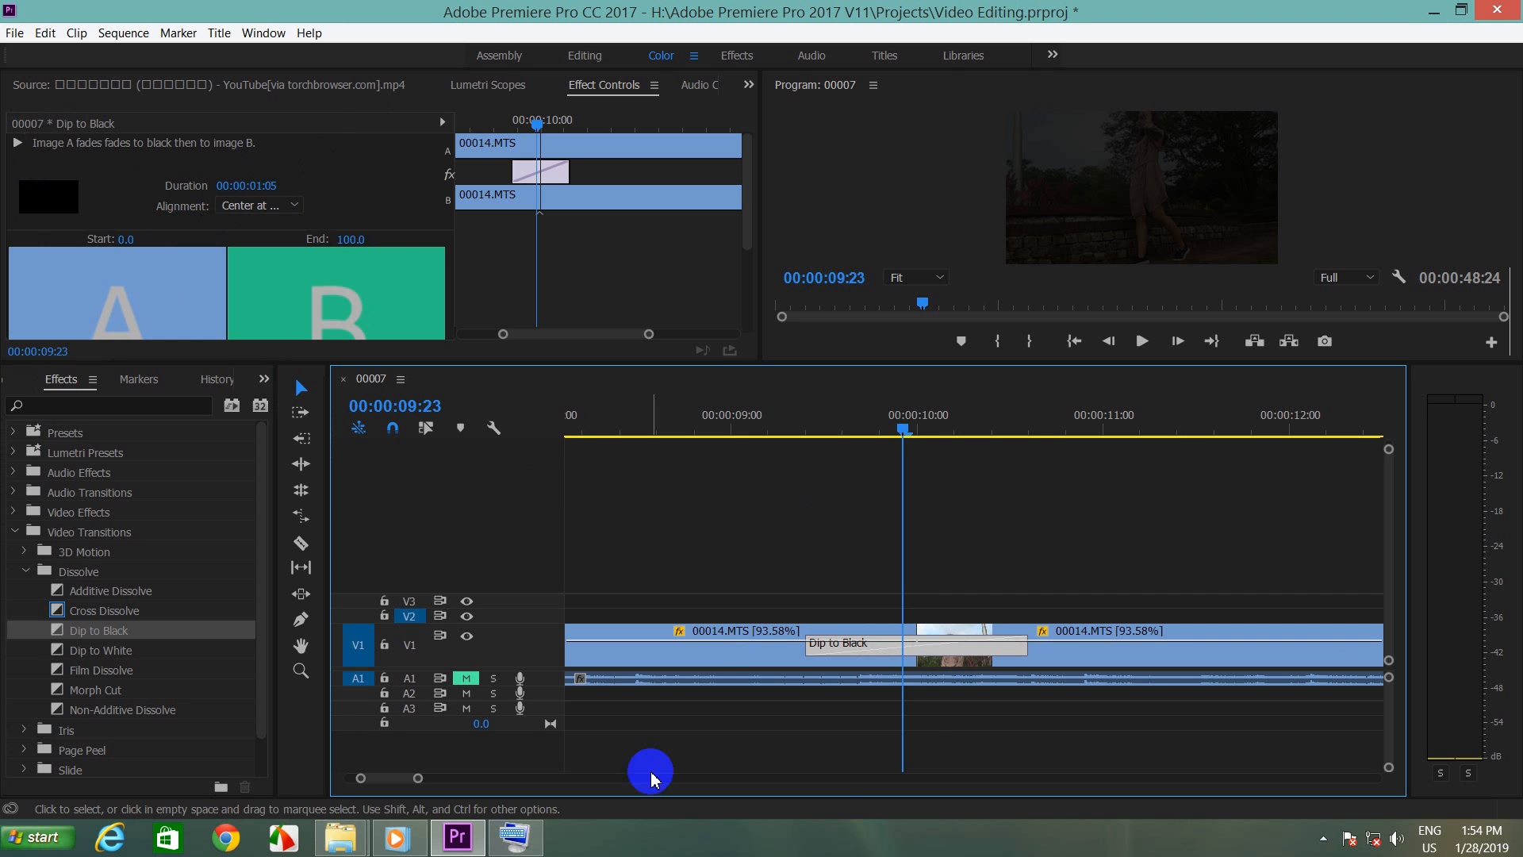
click(880, 651)
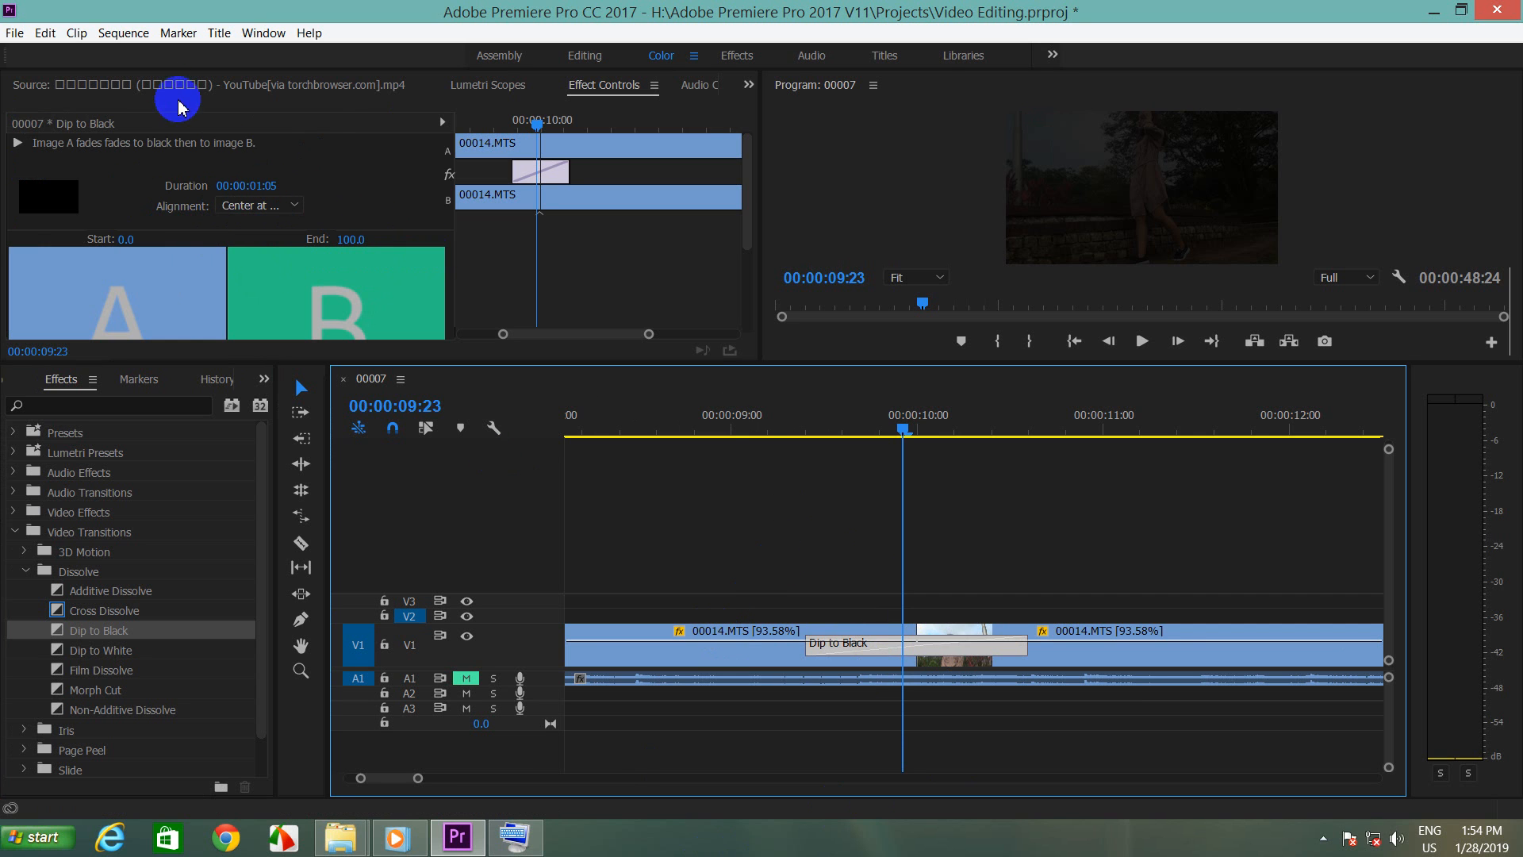
click(834, 646)
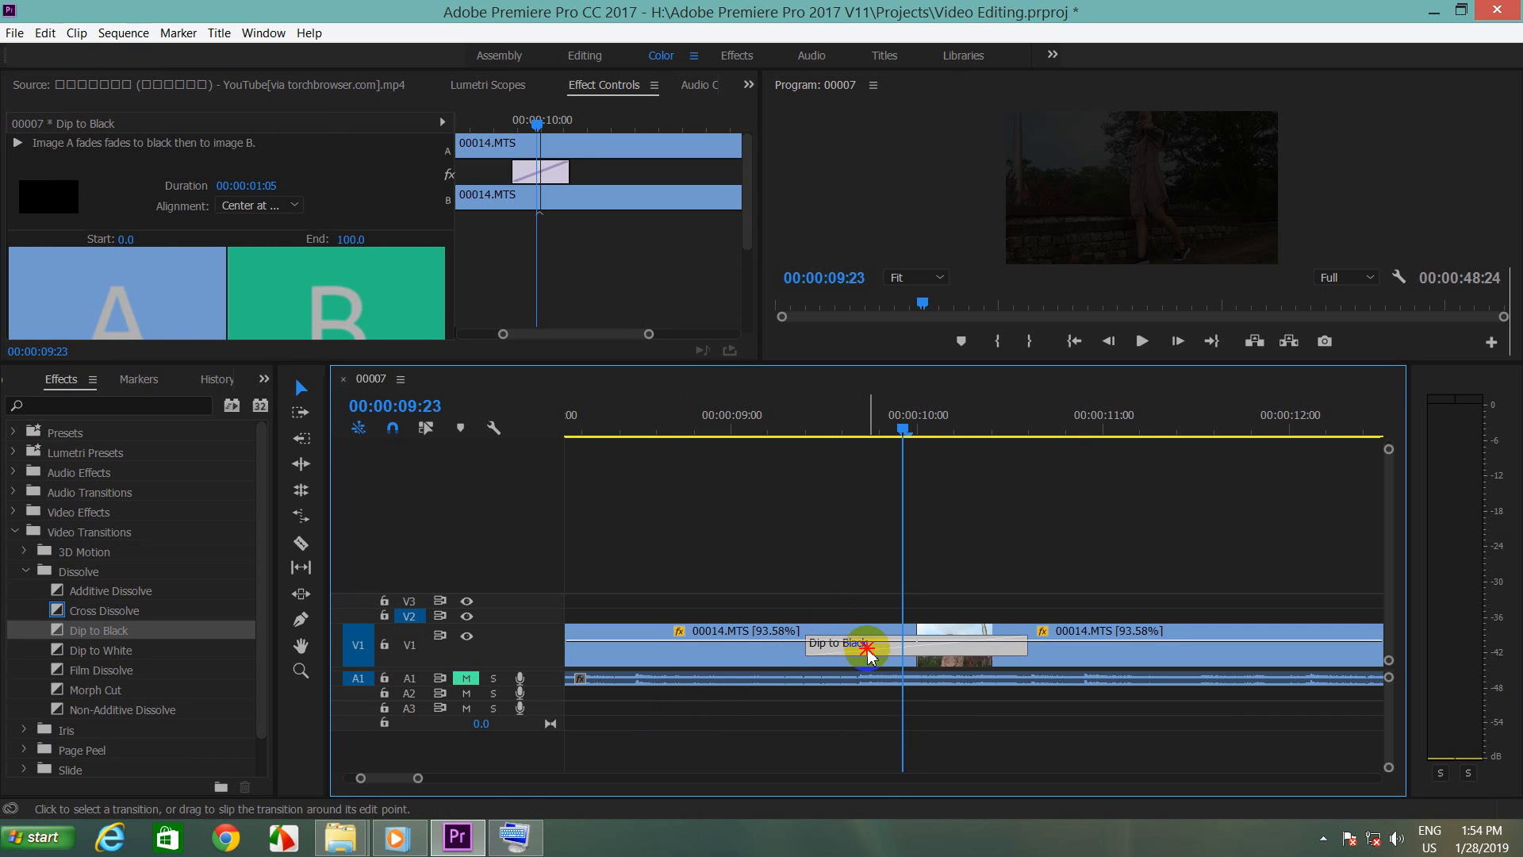
key(Delete)
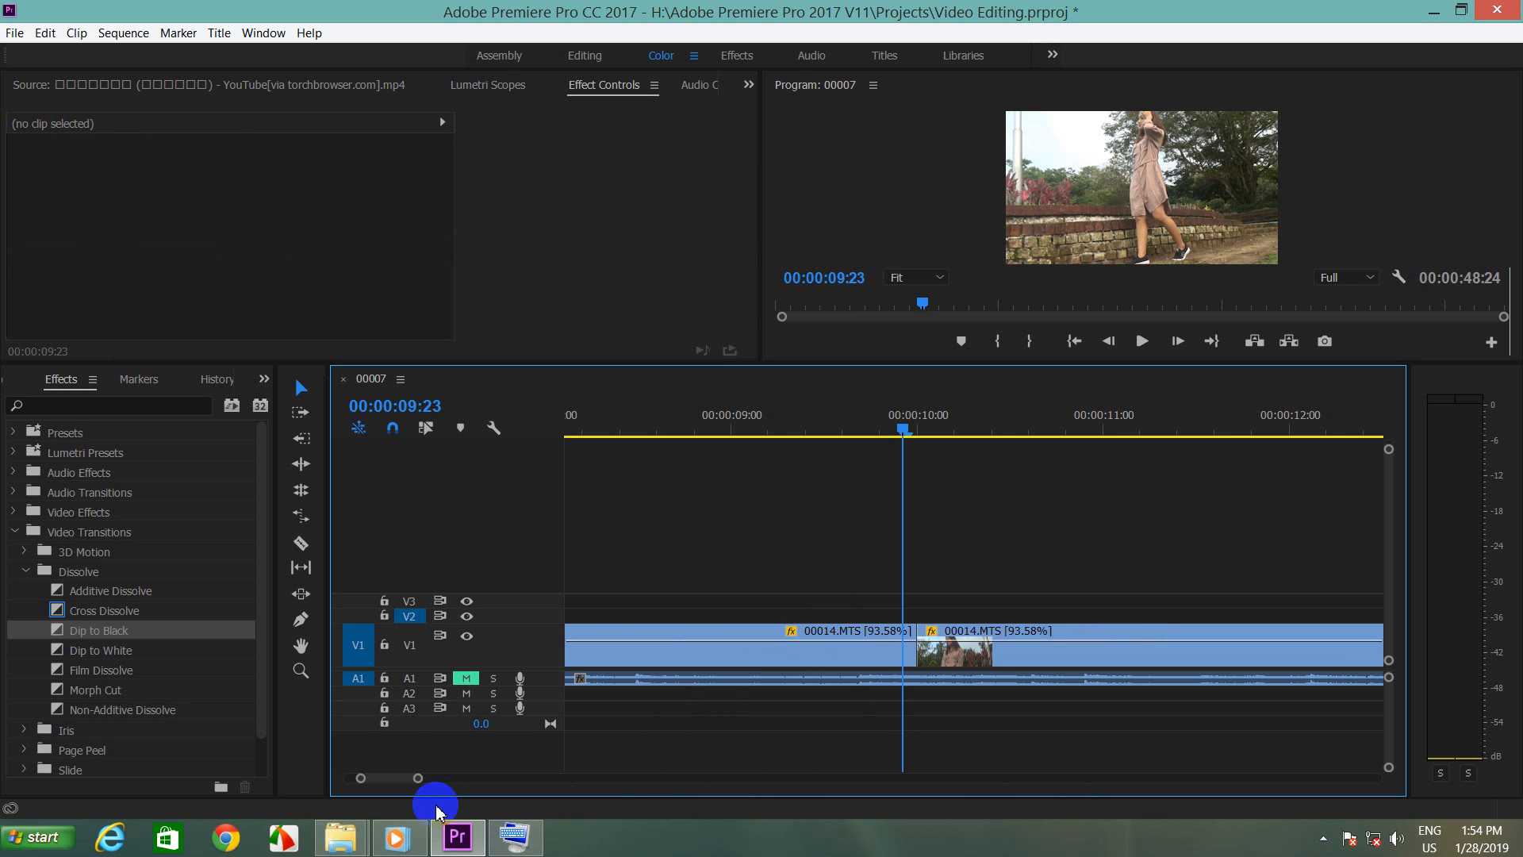
Step: Return the playhead to the sequence start and delete the Dip to Black transition between the 00007.MTS and 00014.MTS clips
mouse_move(408, 780)
mouse_down()
mouse_move(370, 779)
mouse_move(472, 780)
mouse_move(428, 778)
mouse_up()
key(minus)
key(minus)
key(minus)
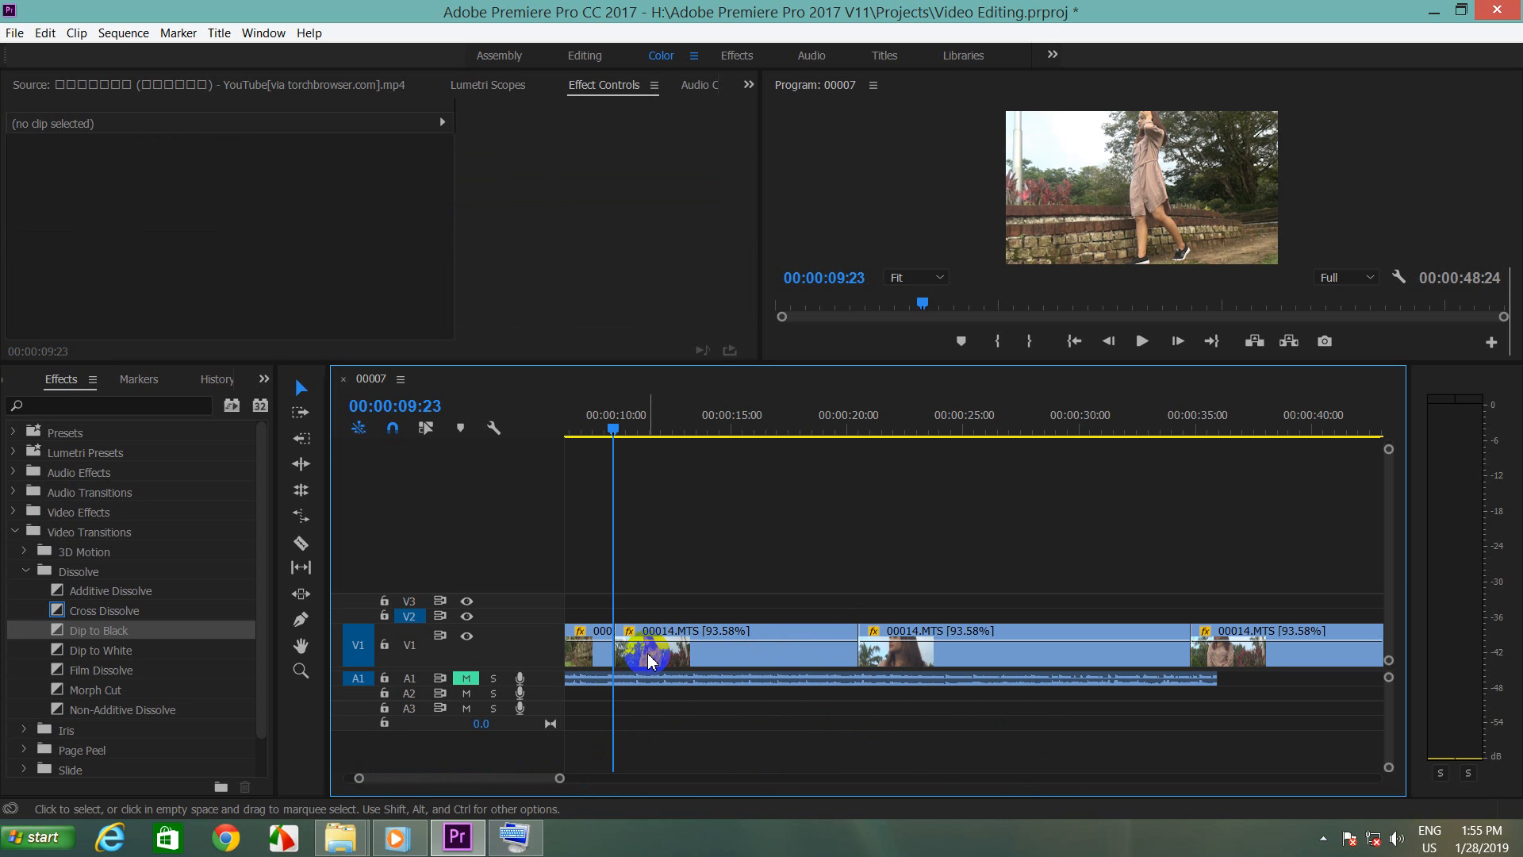
key(minus)
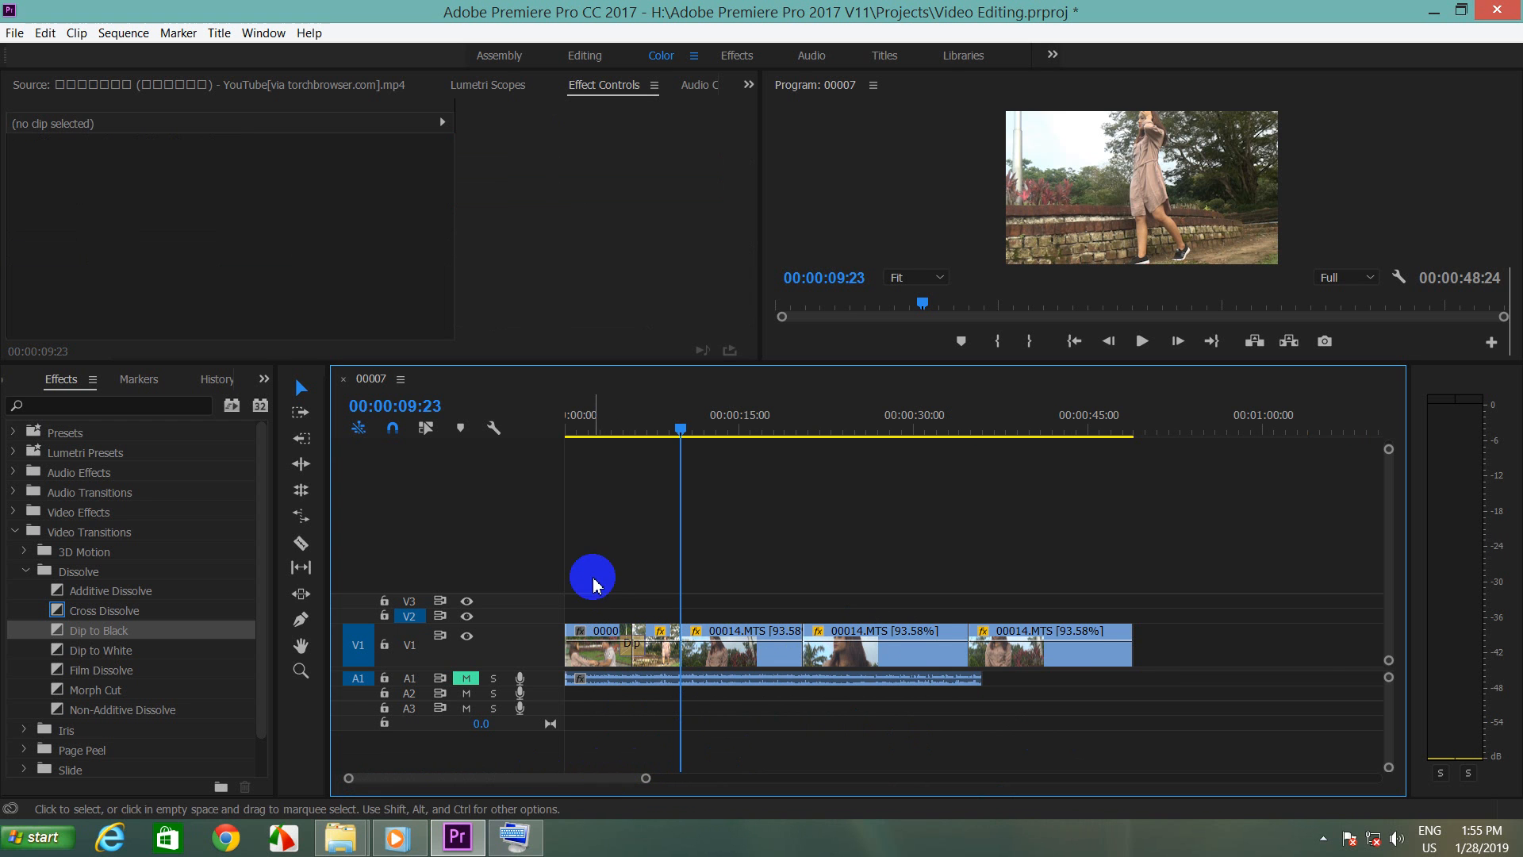
key(Home)
key(equal)
key(equal)
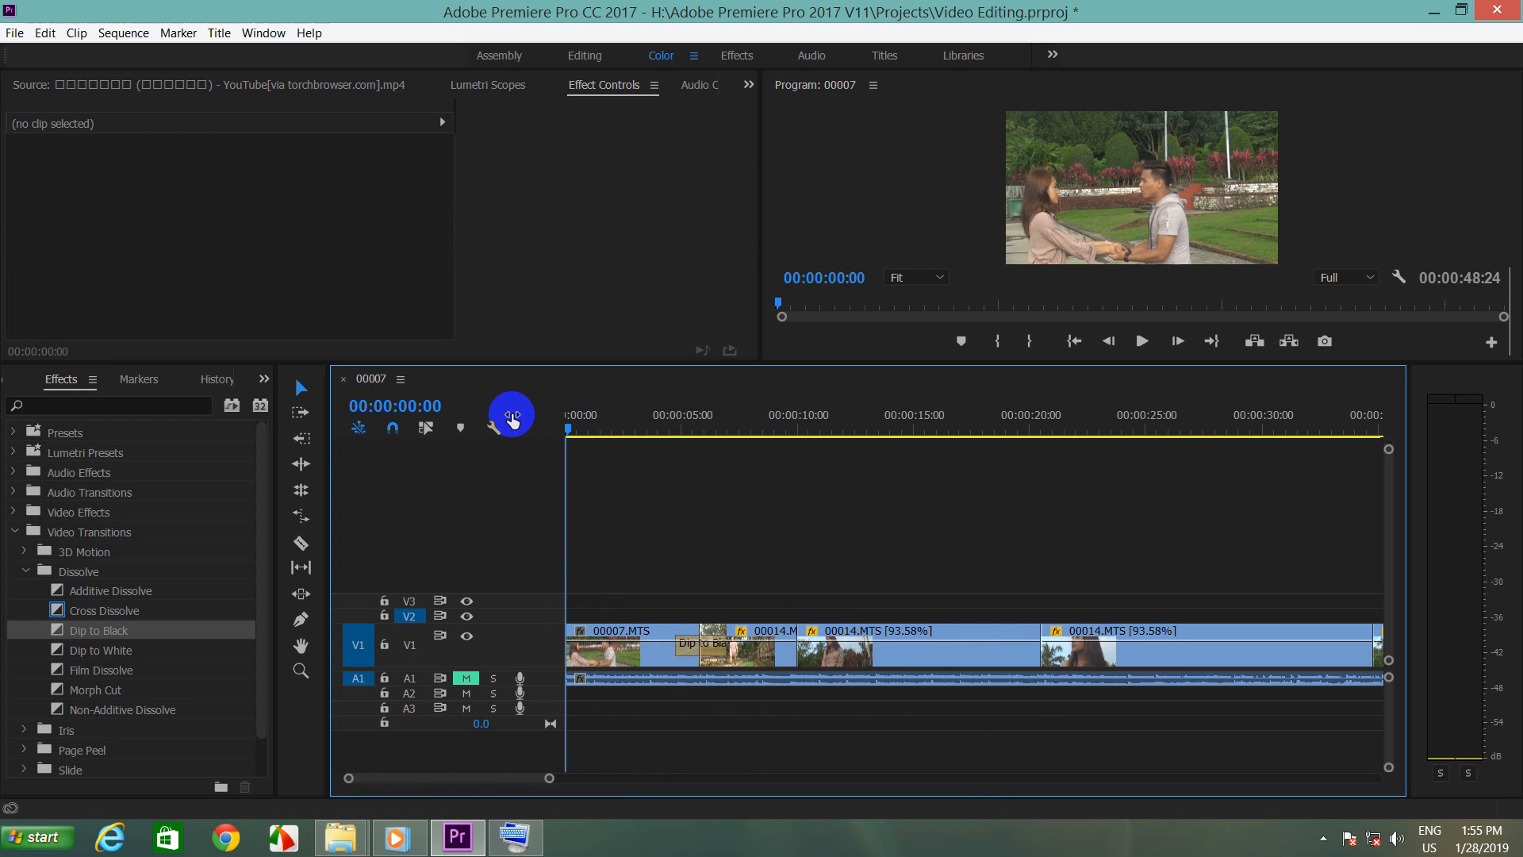
key(equal)
click(1154, 646)
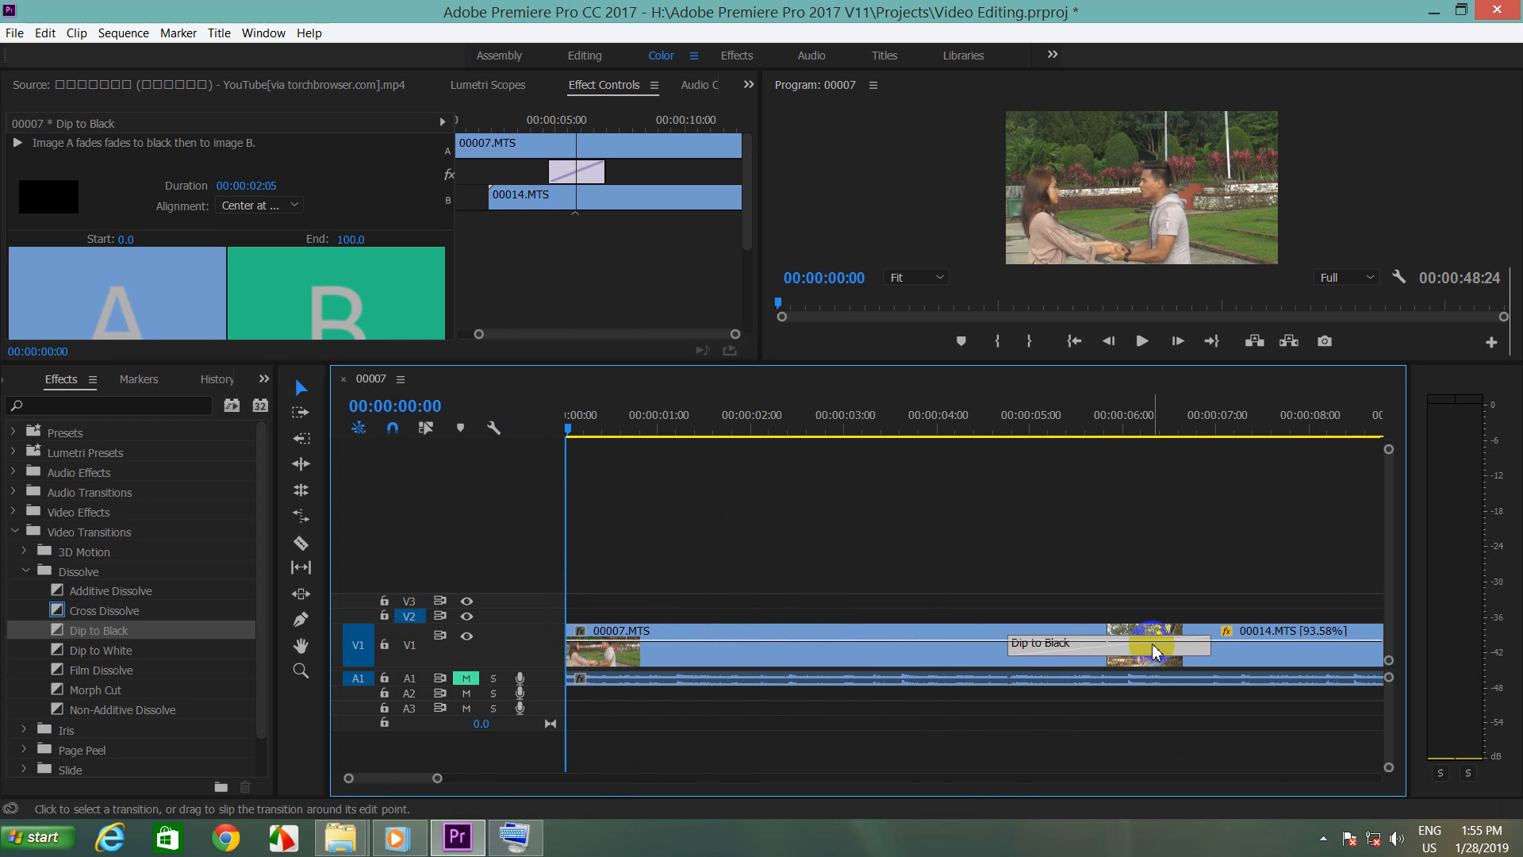
click(249, 188)
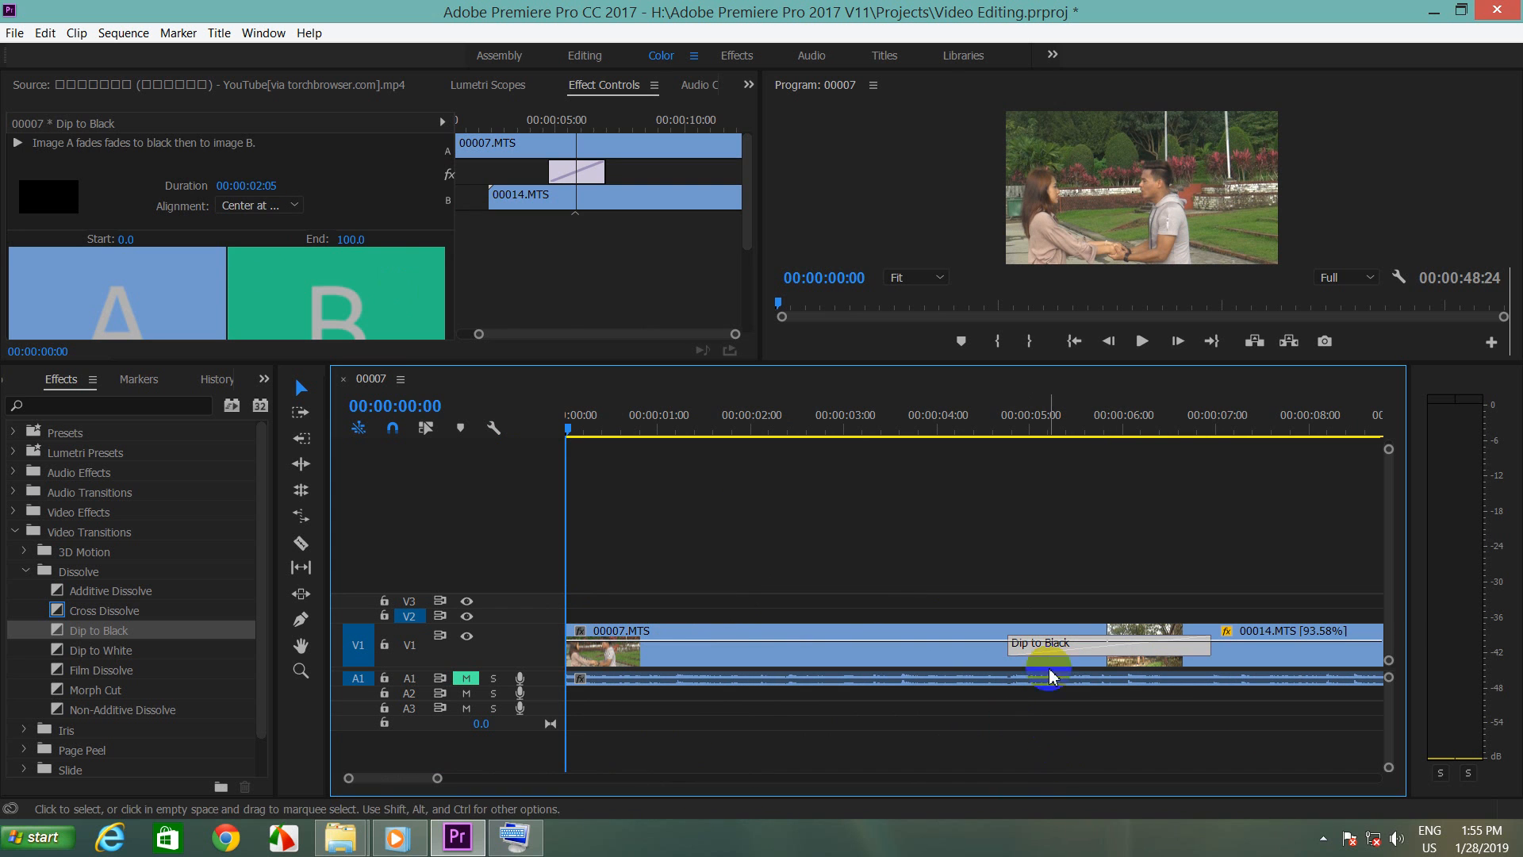
key(Delete)
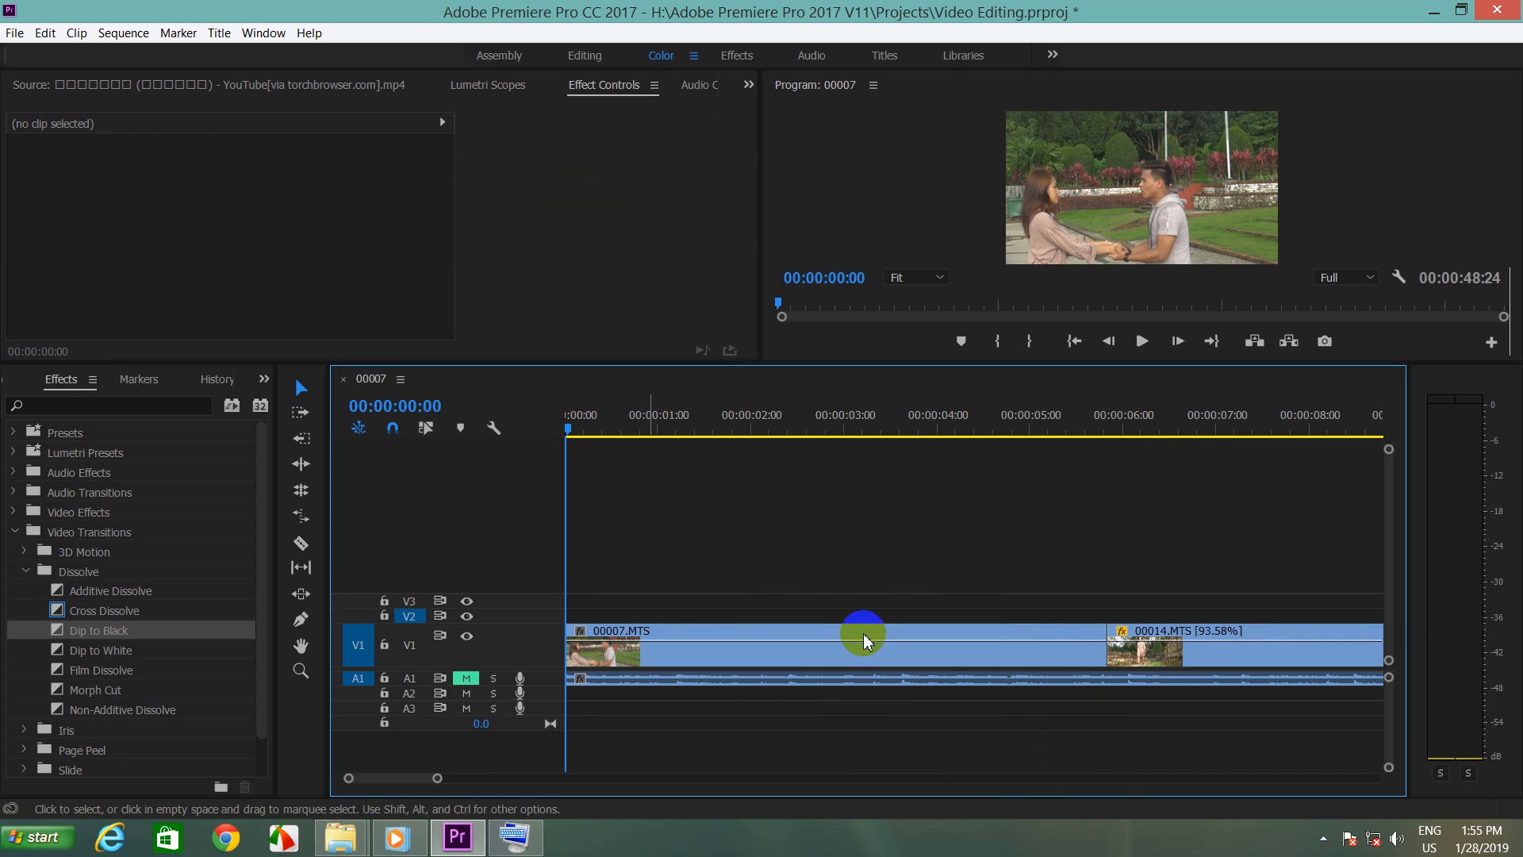
Step: Try out the Additive Dissolve transition at the cut between 00007.MTS and 00014.MTS and remove it again
drag(89, 597, 1107, 647)
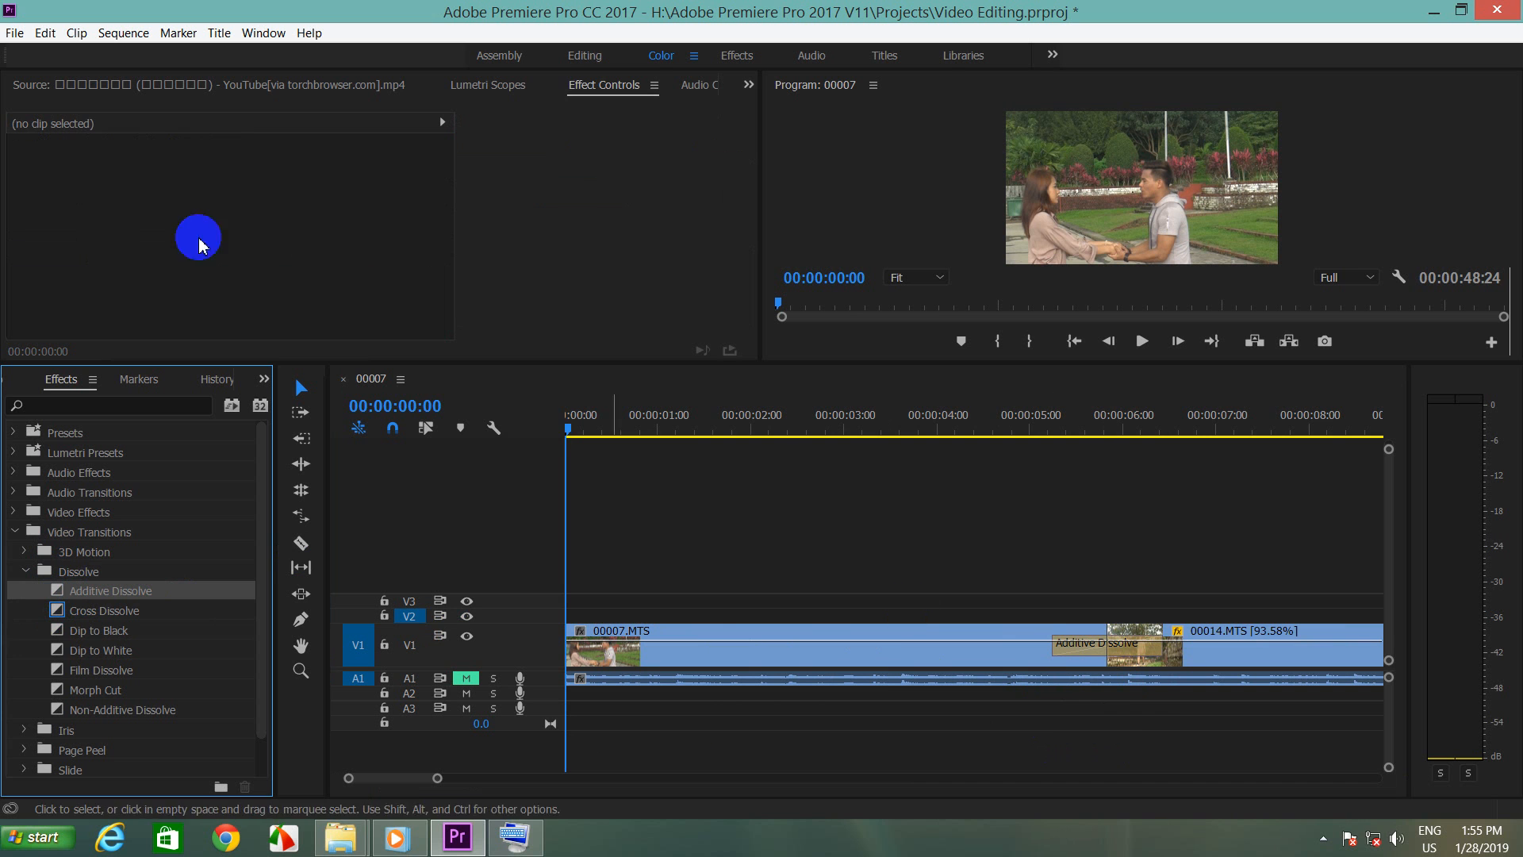
click(1102, 652)
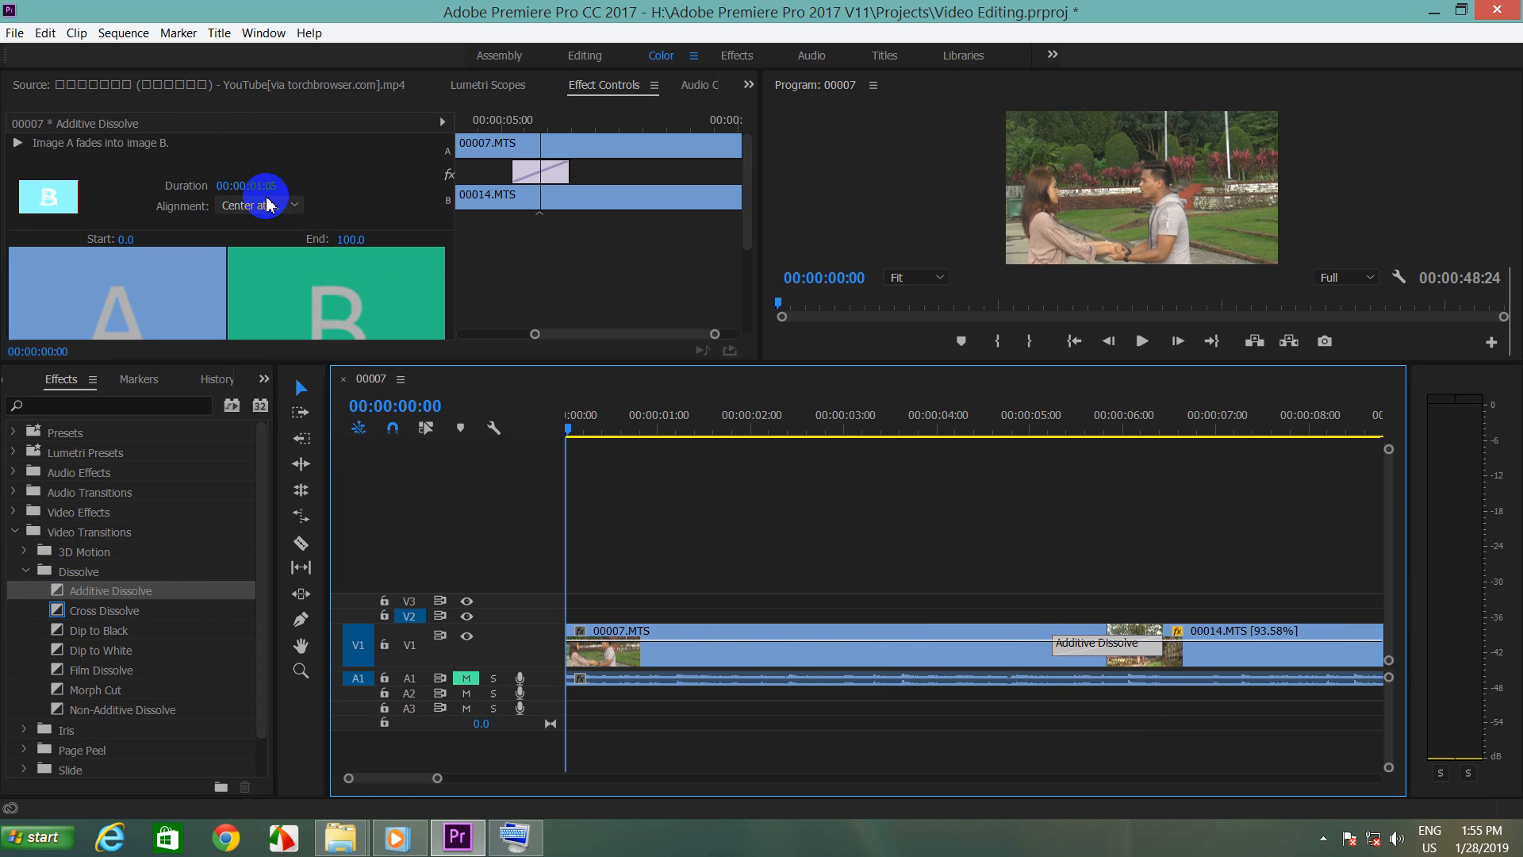
key(Delete)
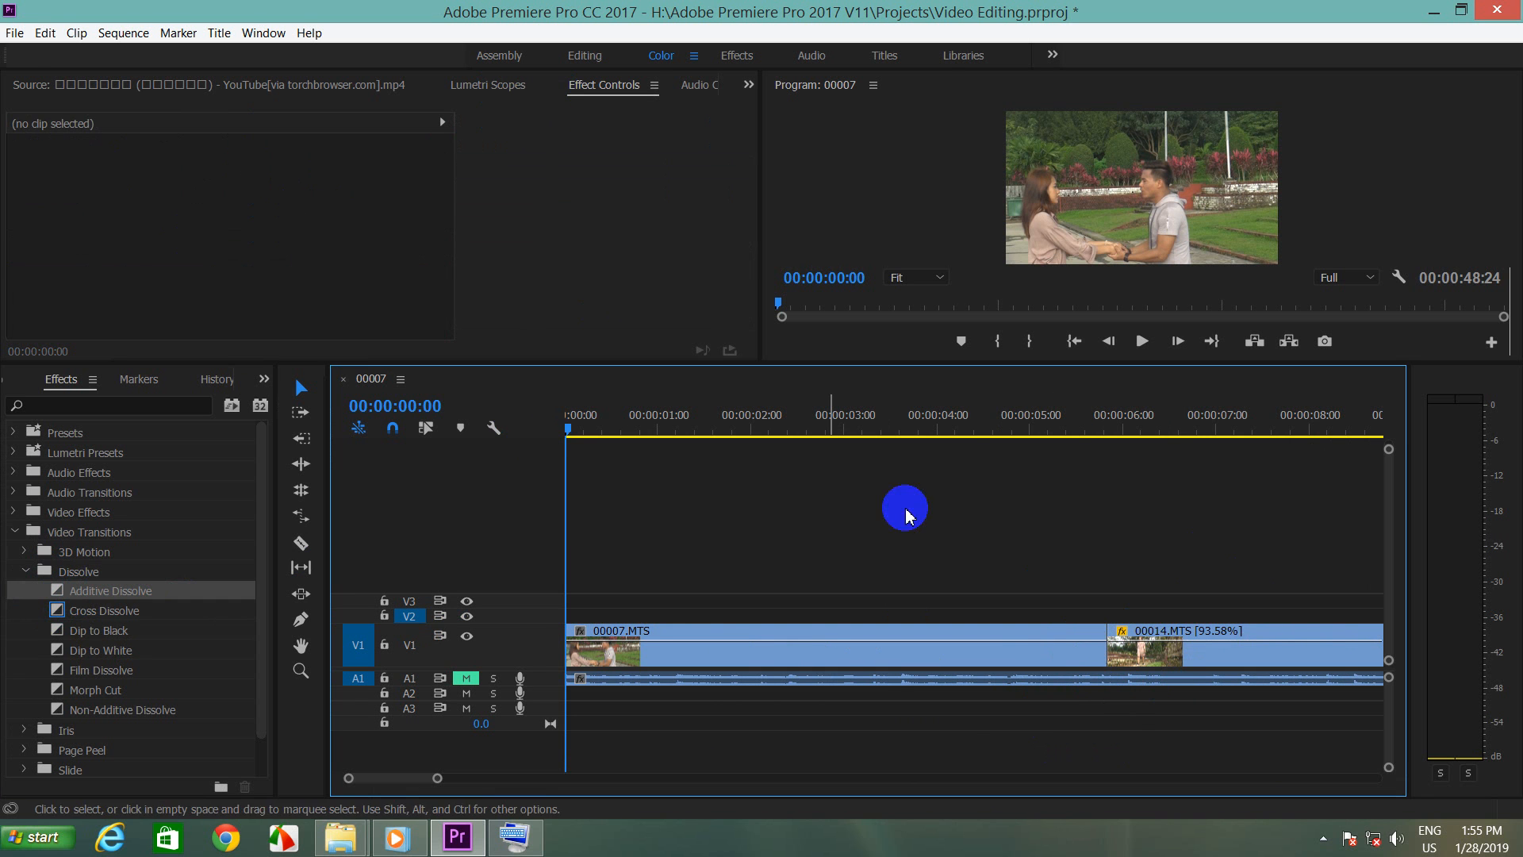
Step: Set the Video Transition Default Duration to 60 frames in the General preferences
click(44, 32)
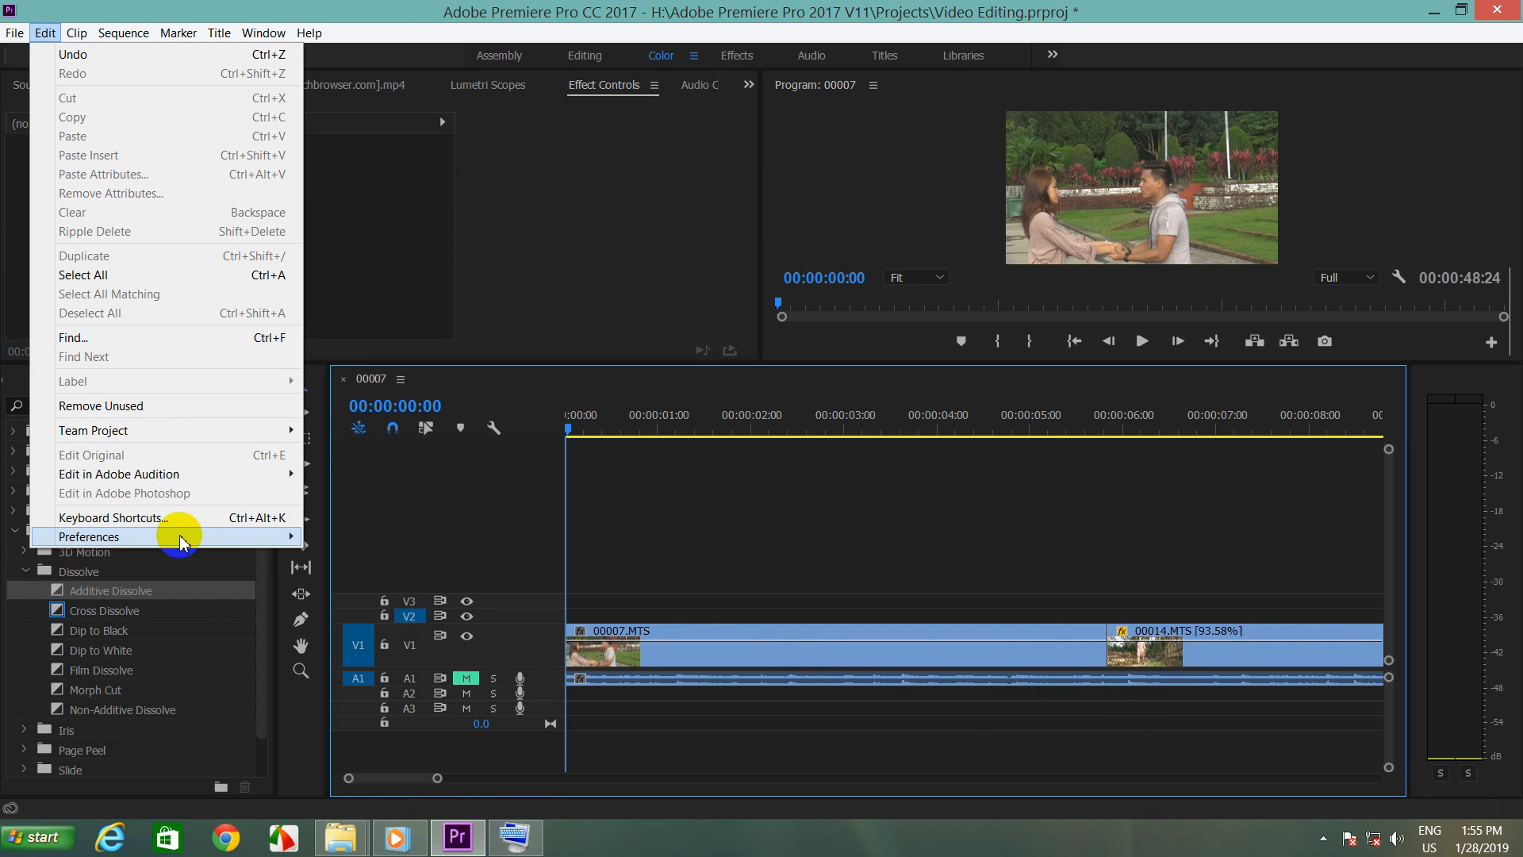
mouse_move(238, 536)
click(317, 539)
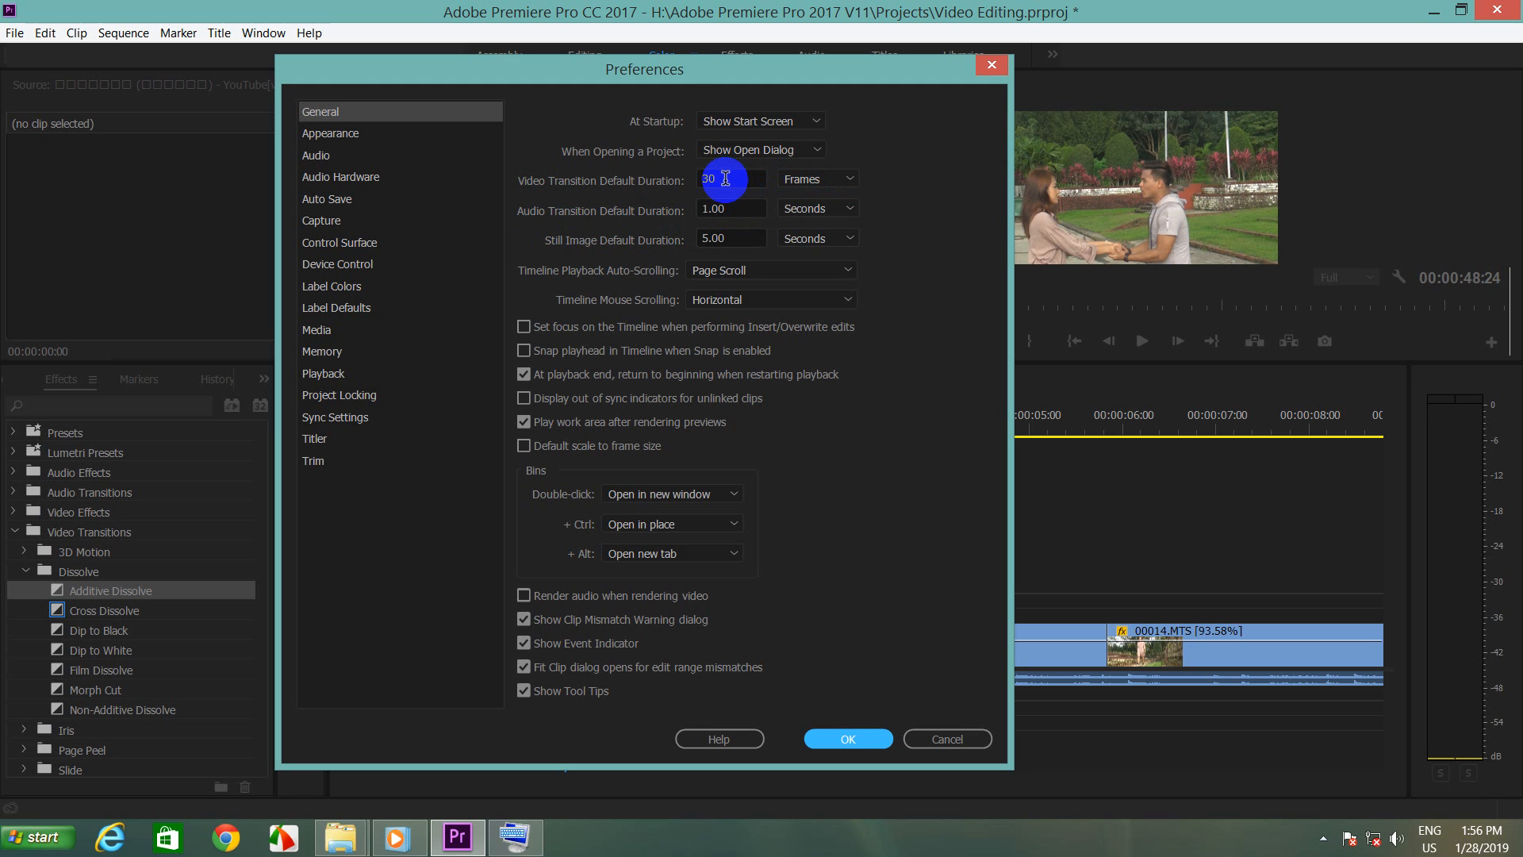
mouse_move(590, 73)
mouse_down()
mouse_move(615, 464)
mouse_move(517, 76)
mouse_up()
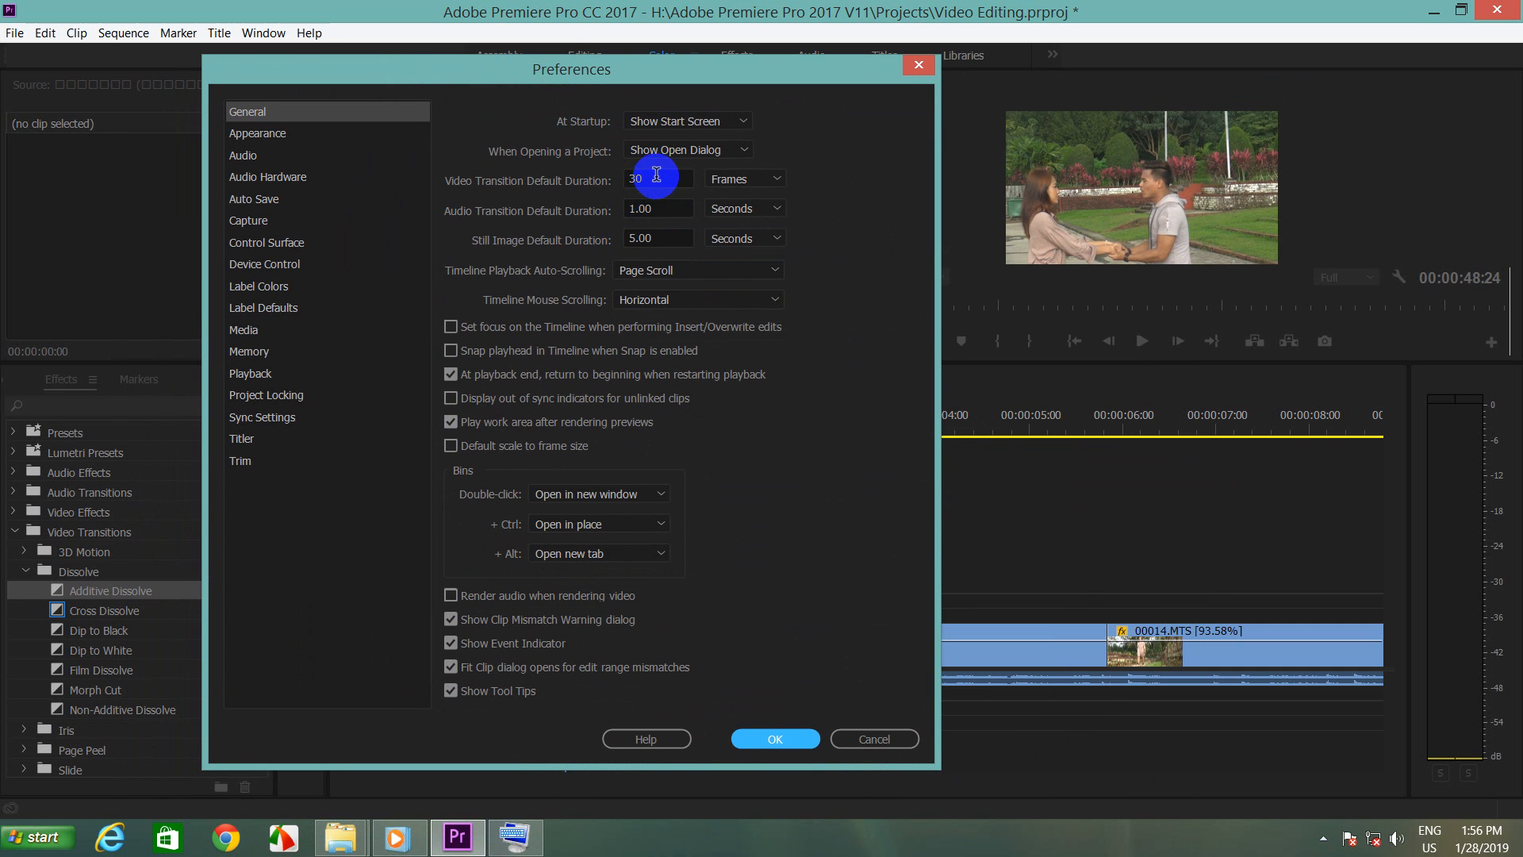
double_click(657, 176)
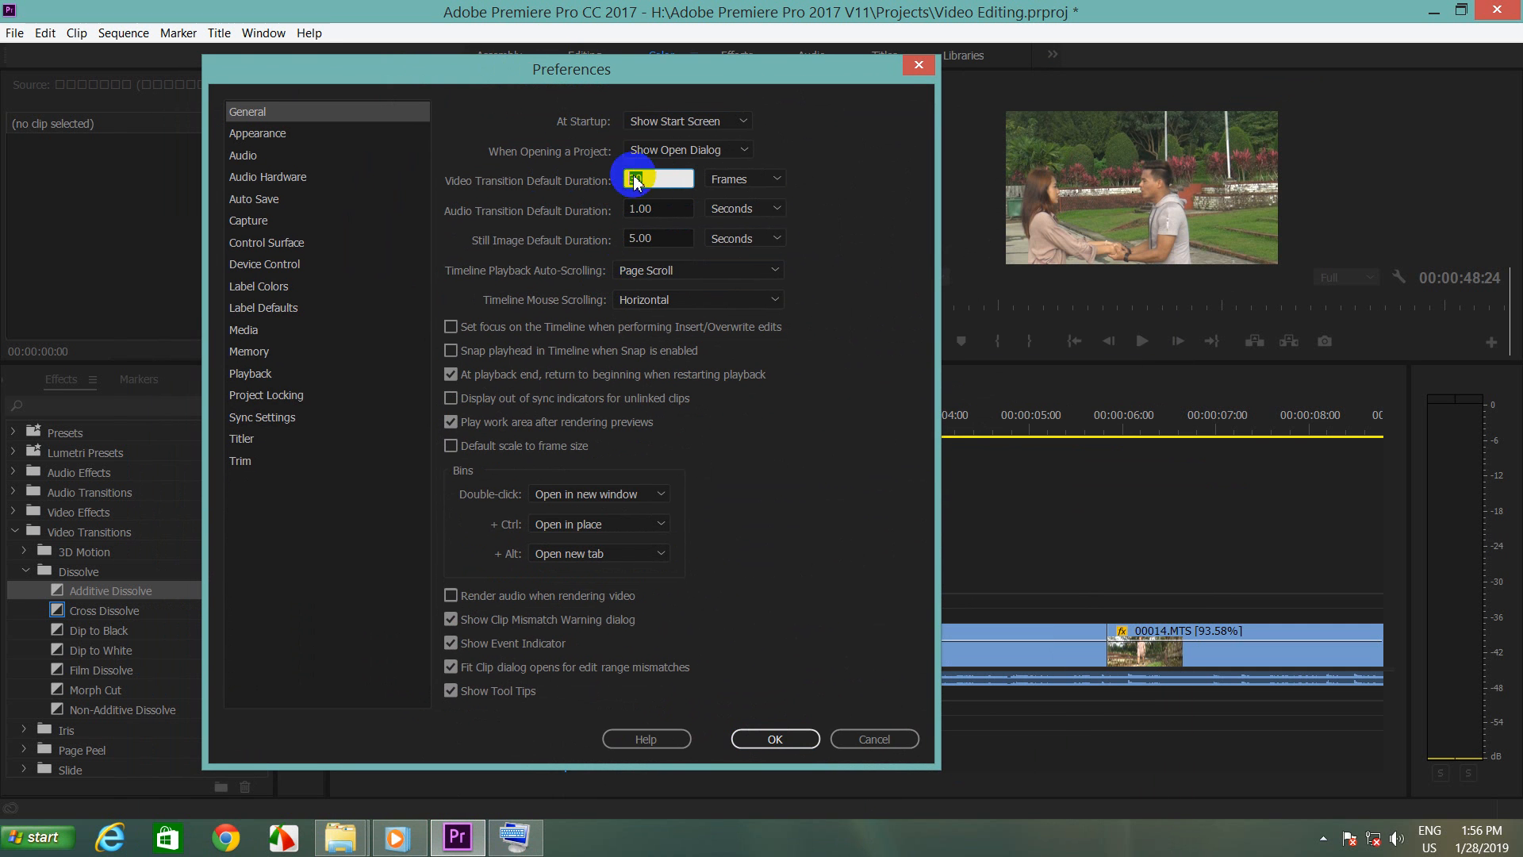
double_click(649, 175)
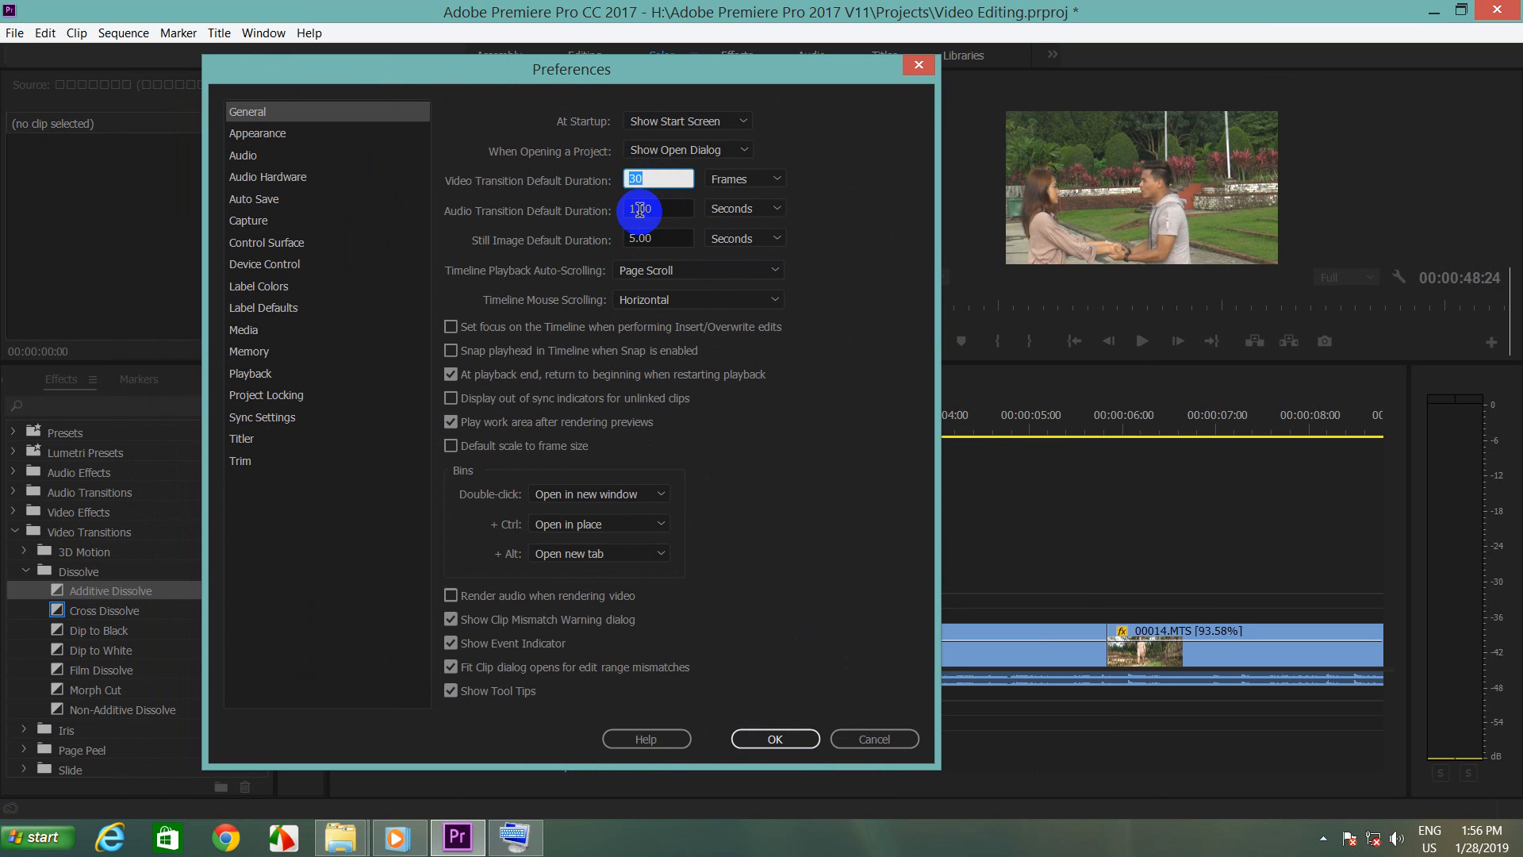
double_click(639, 187)
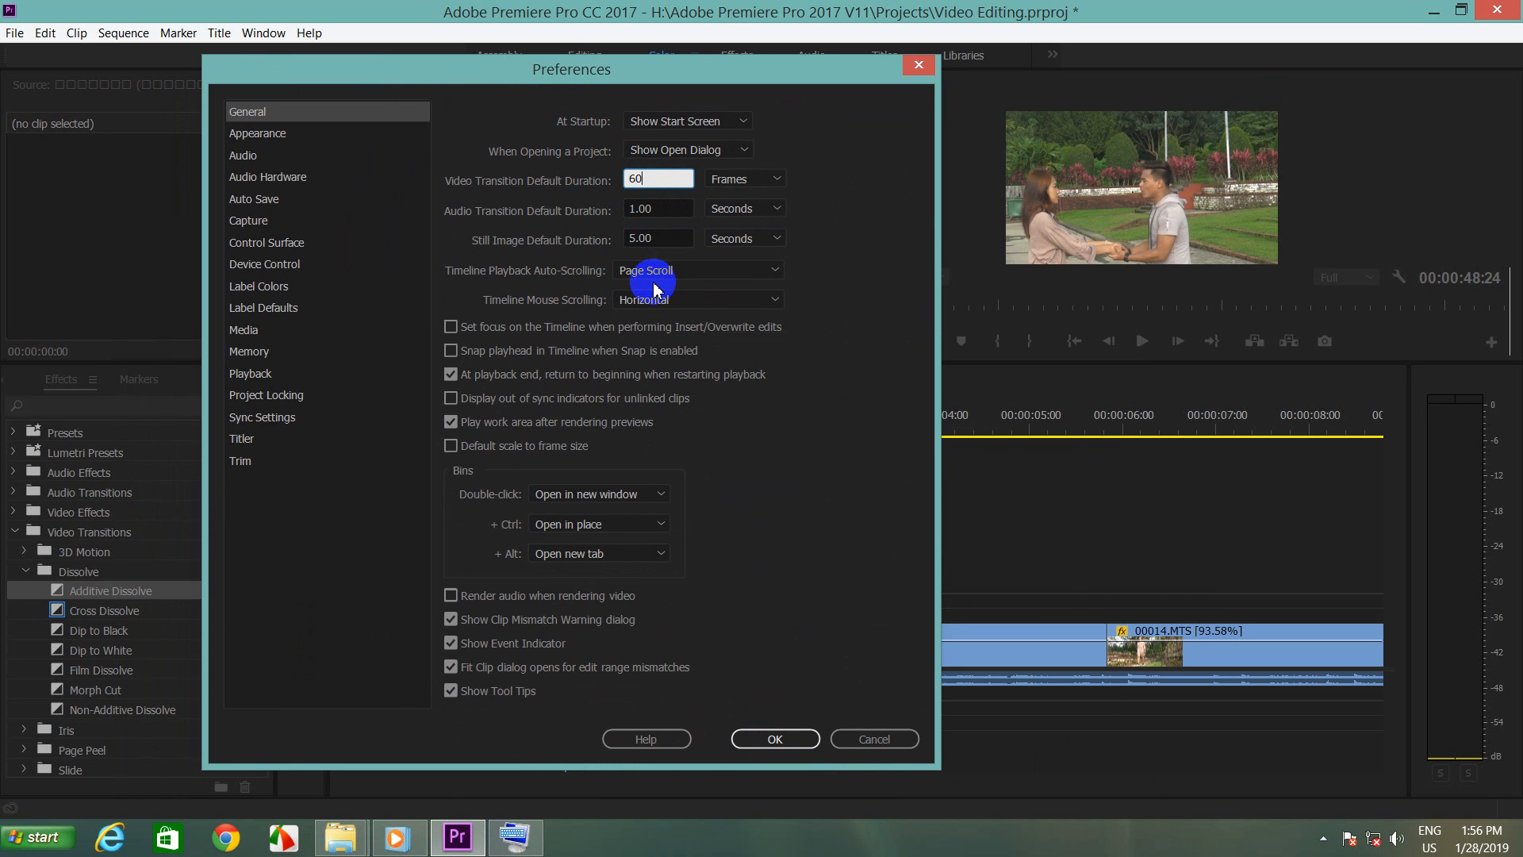
click(754, 742)
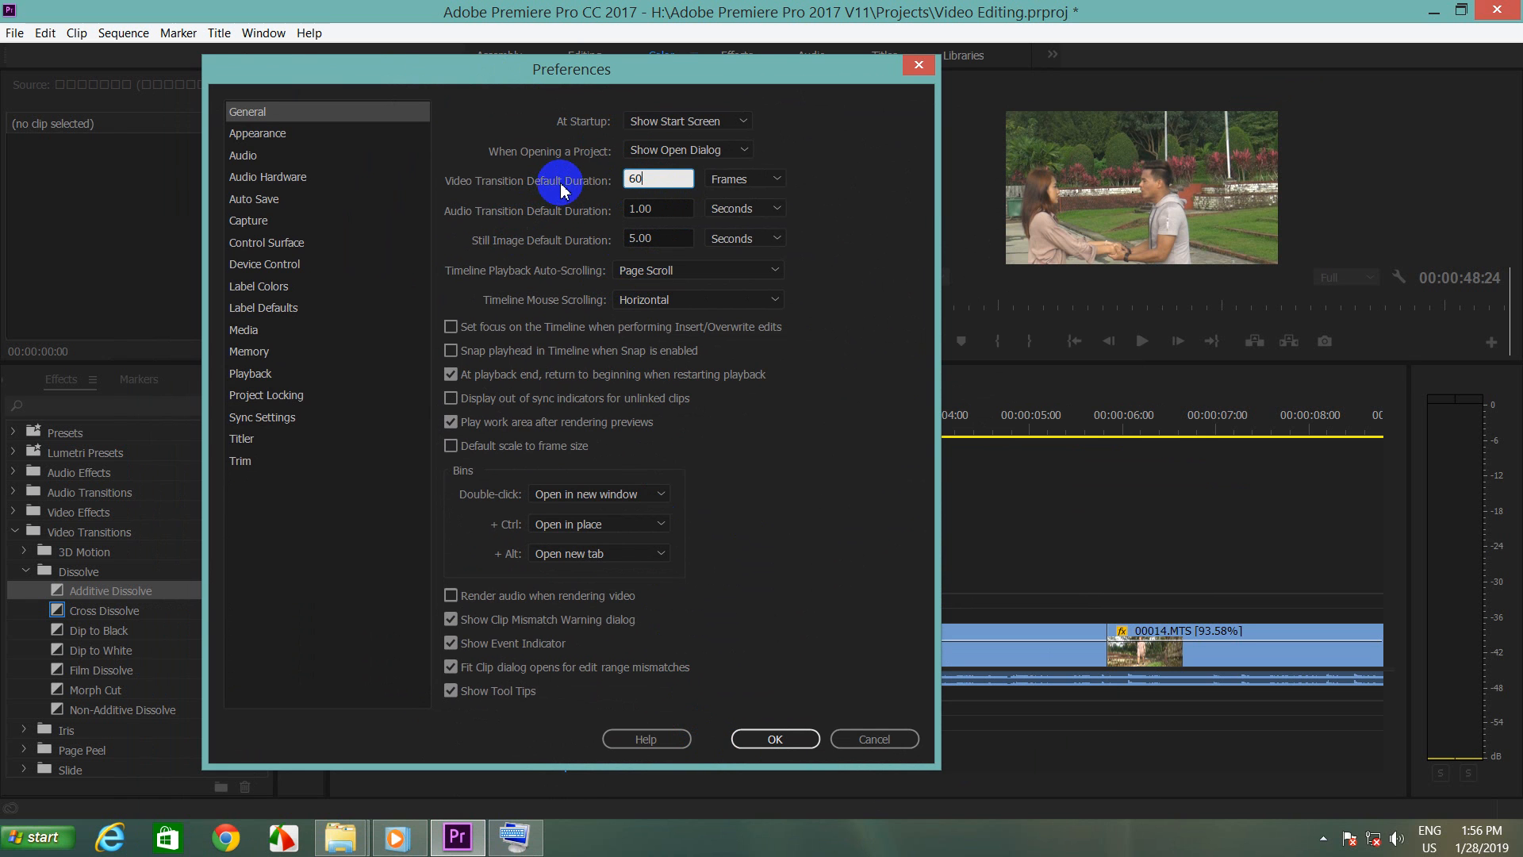
click(761, 738)
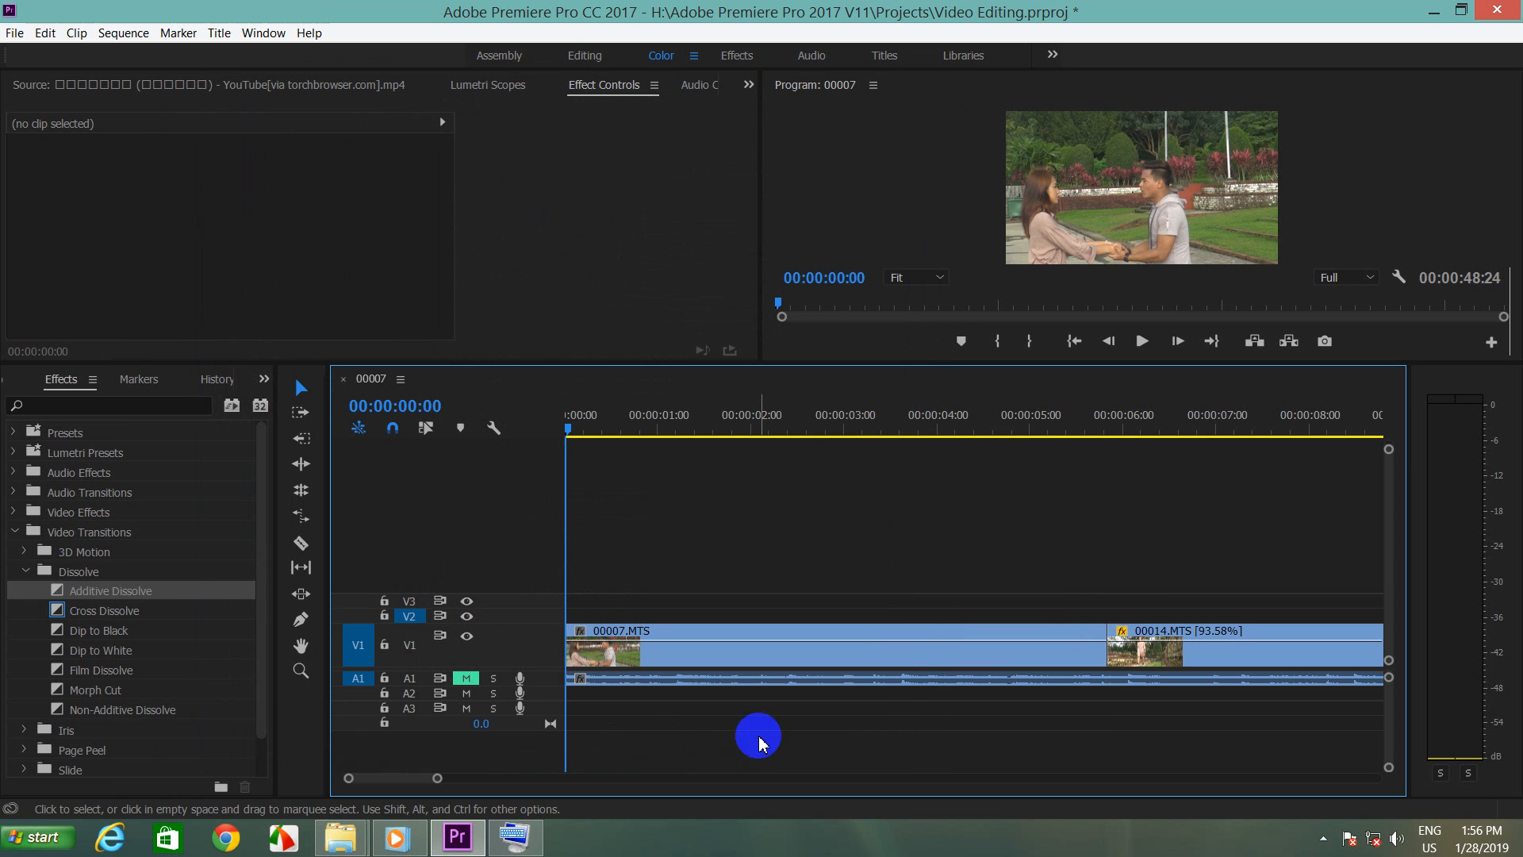
Step: Apply a Dip to Black transition at the cut between 00007.MTS and 00014.MTS and select it to check its duration
click(108, 637)
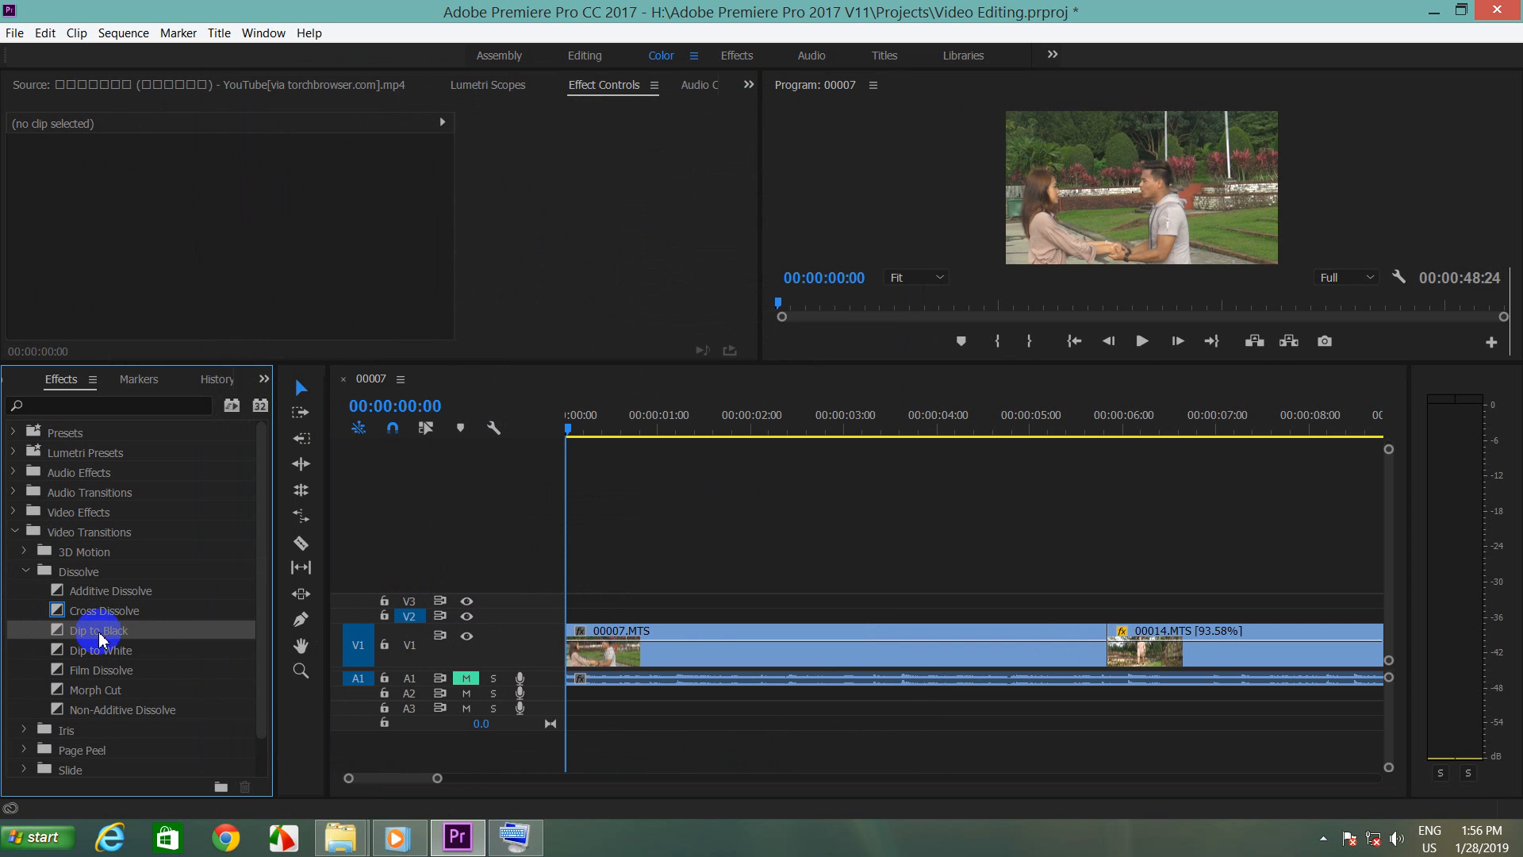
drag(104, 632, 1105, 643)
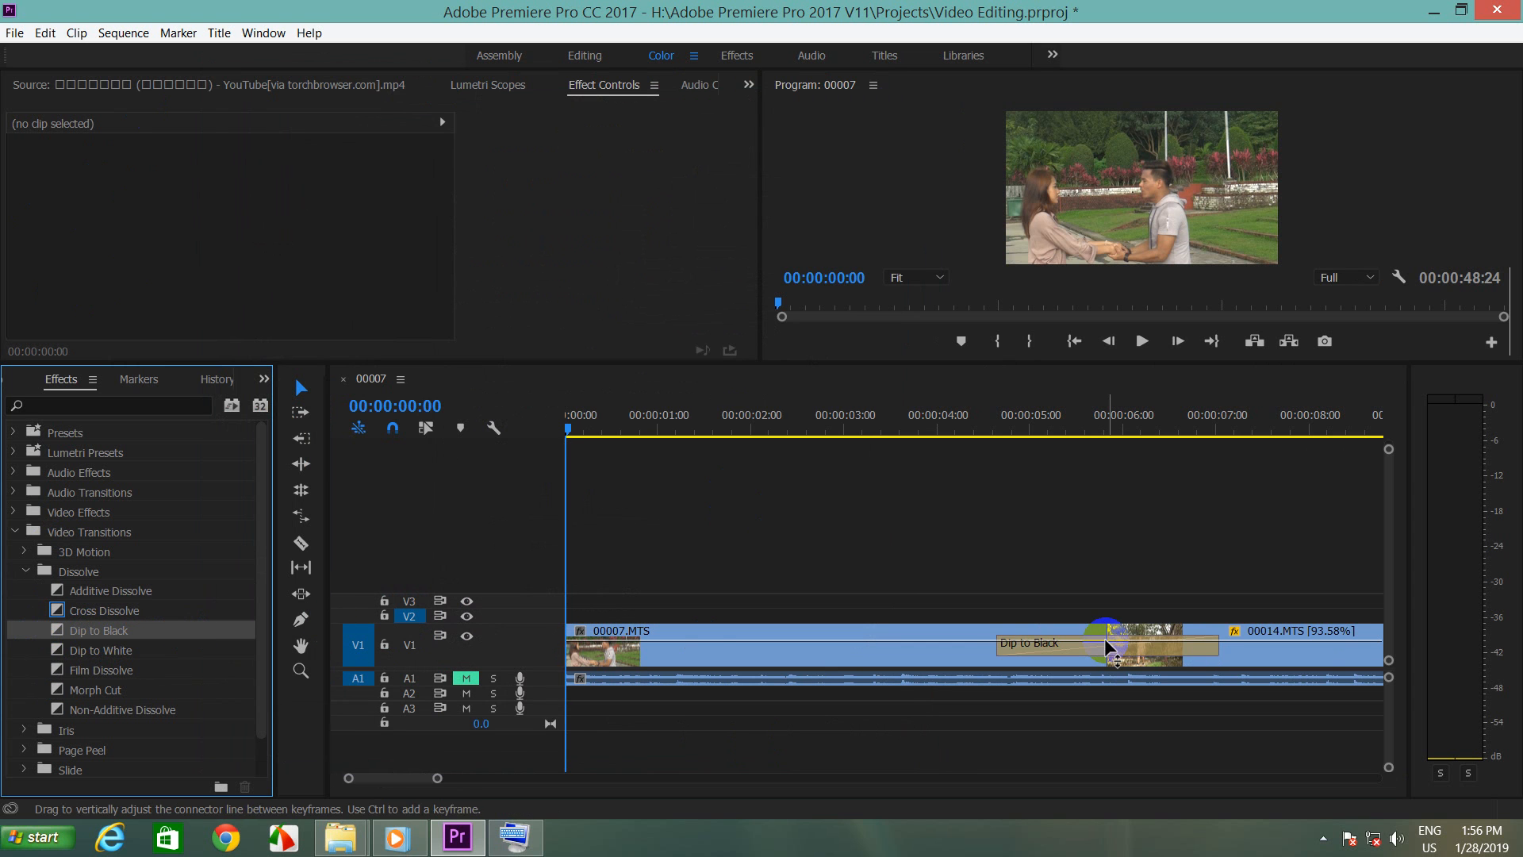
click(1093, 650)
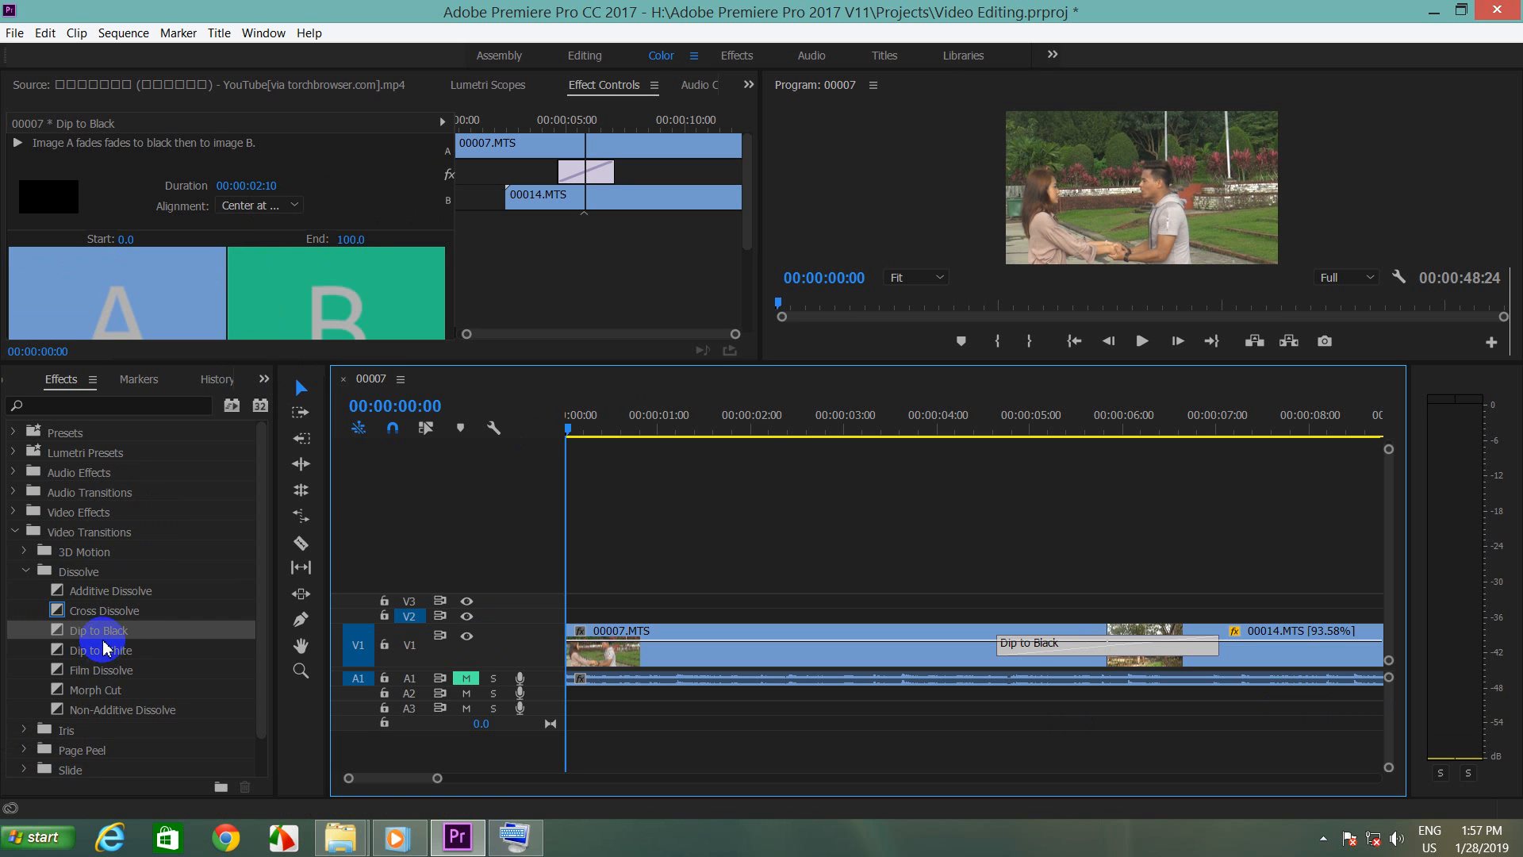
Step: Set the Video Transition Default Duration to 100 frames in the General preferences
click(40, 41)
mouse_move(287, 541)
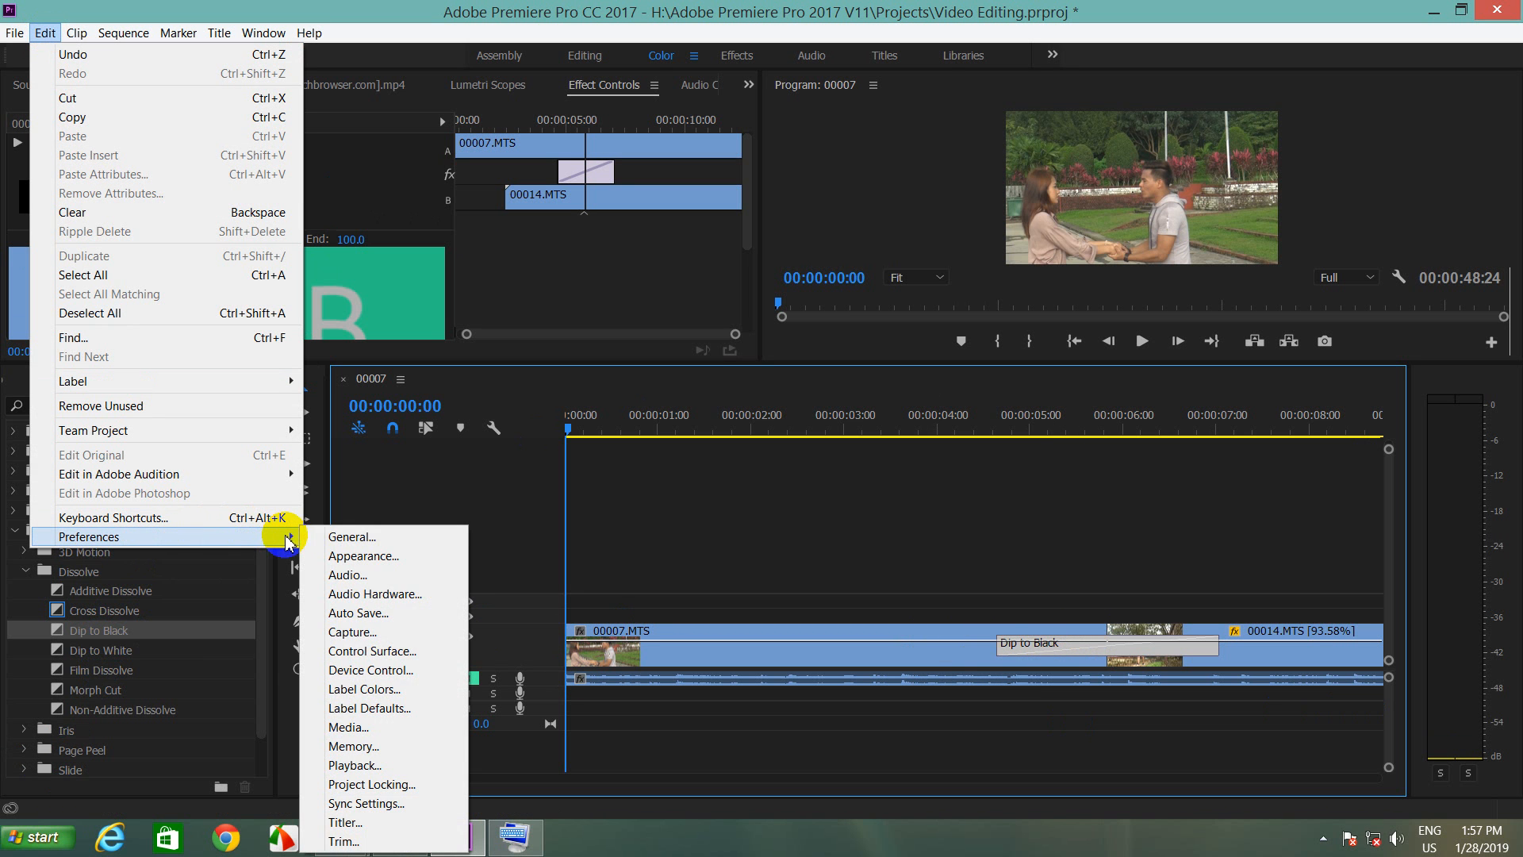
click(350, 539)
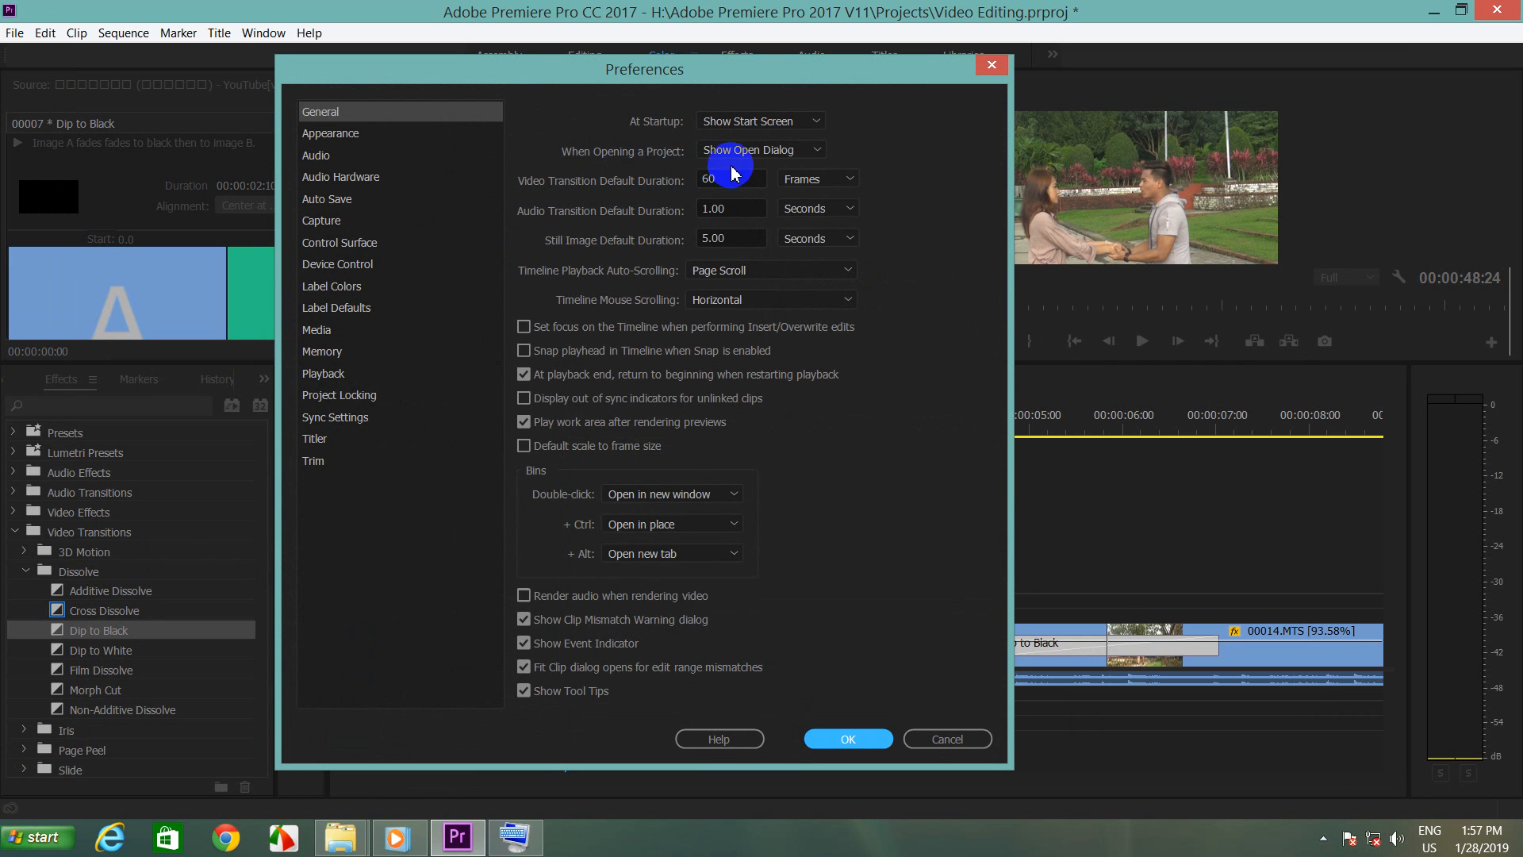
drag(734, 178, 602, 214)
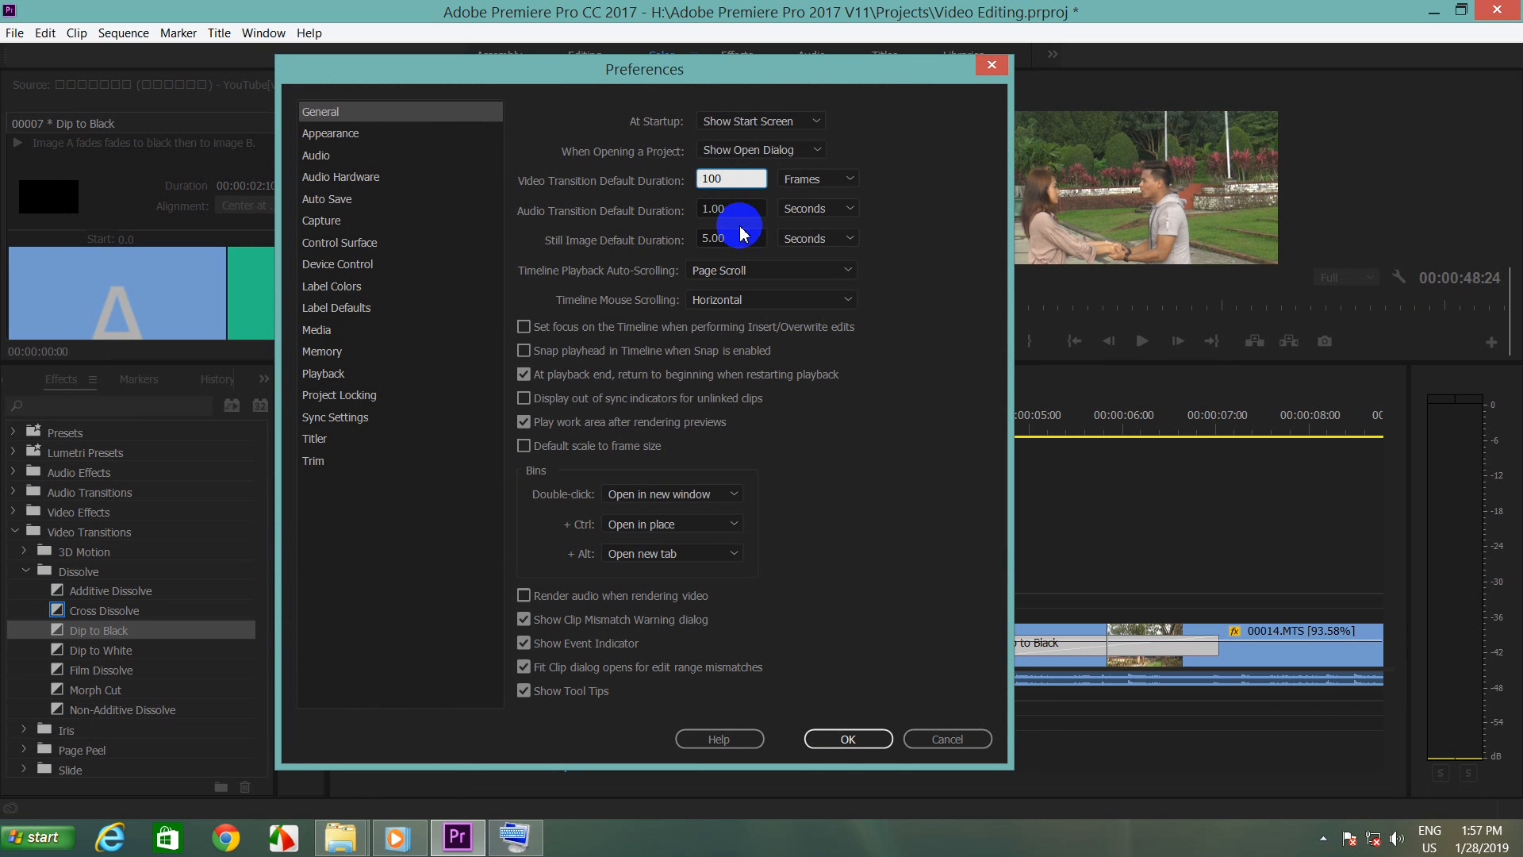
click(848, 739)
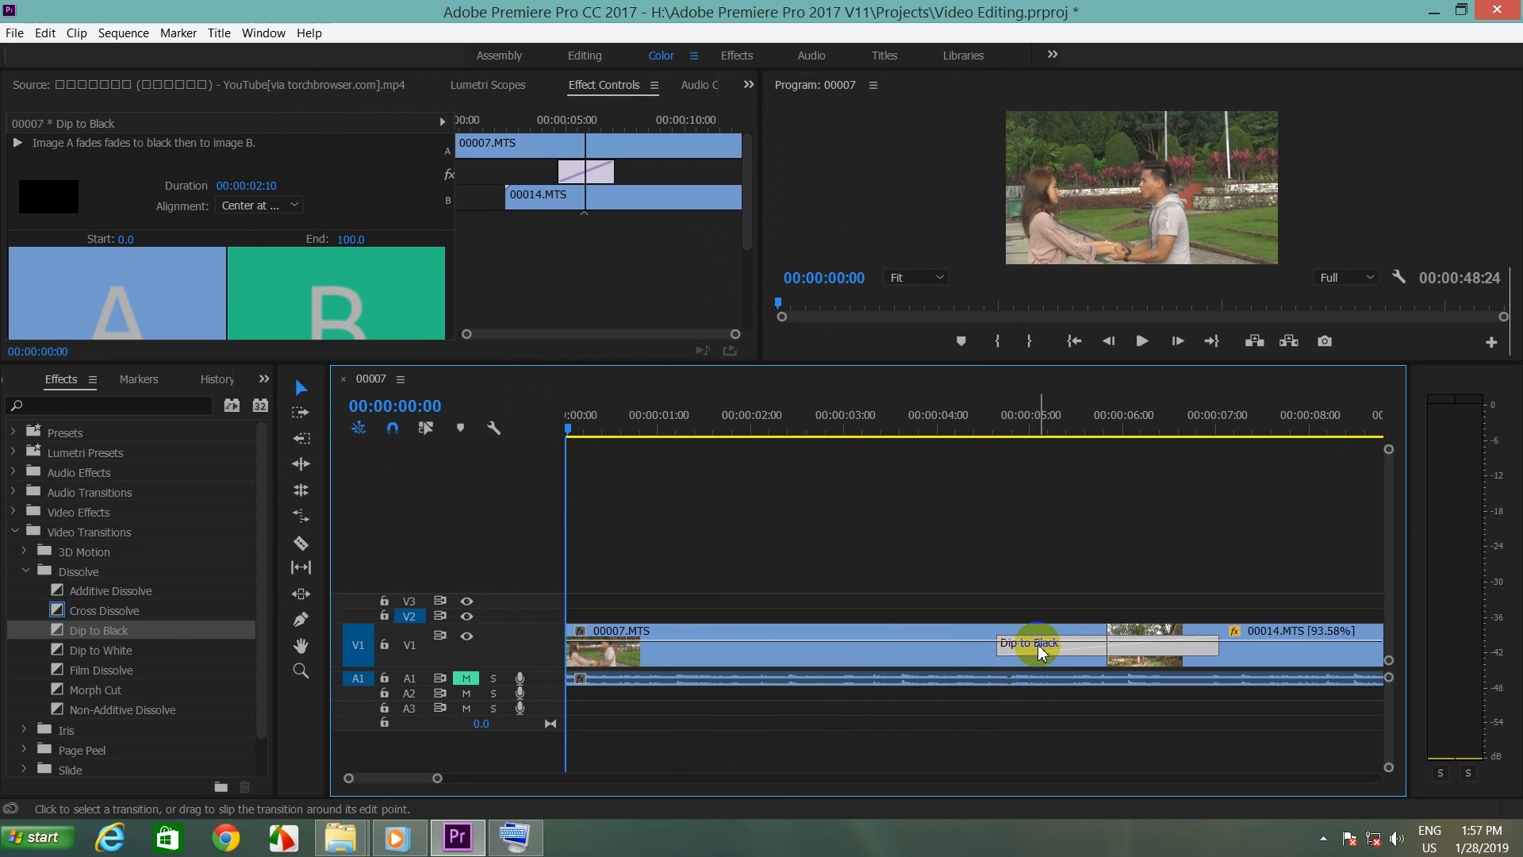
Step: Replace the Dip to Black transition between 00007.MTS and 00014.MTS with a fresh one and inspect its duration
key(Delete)
click(80, 596)
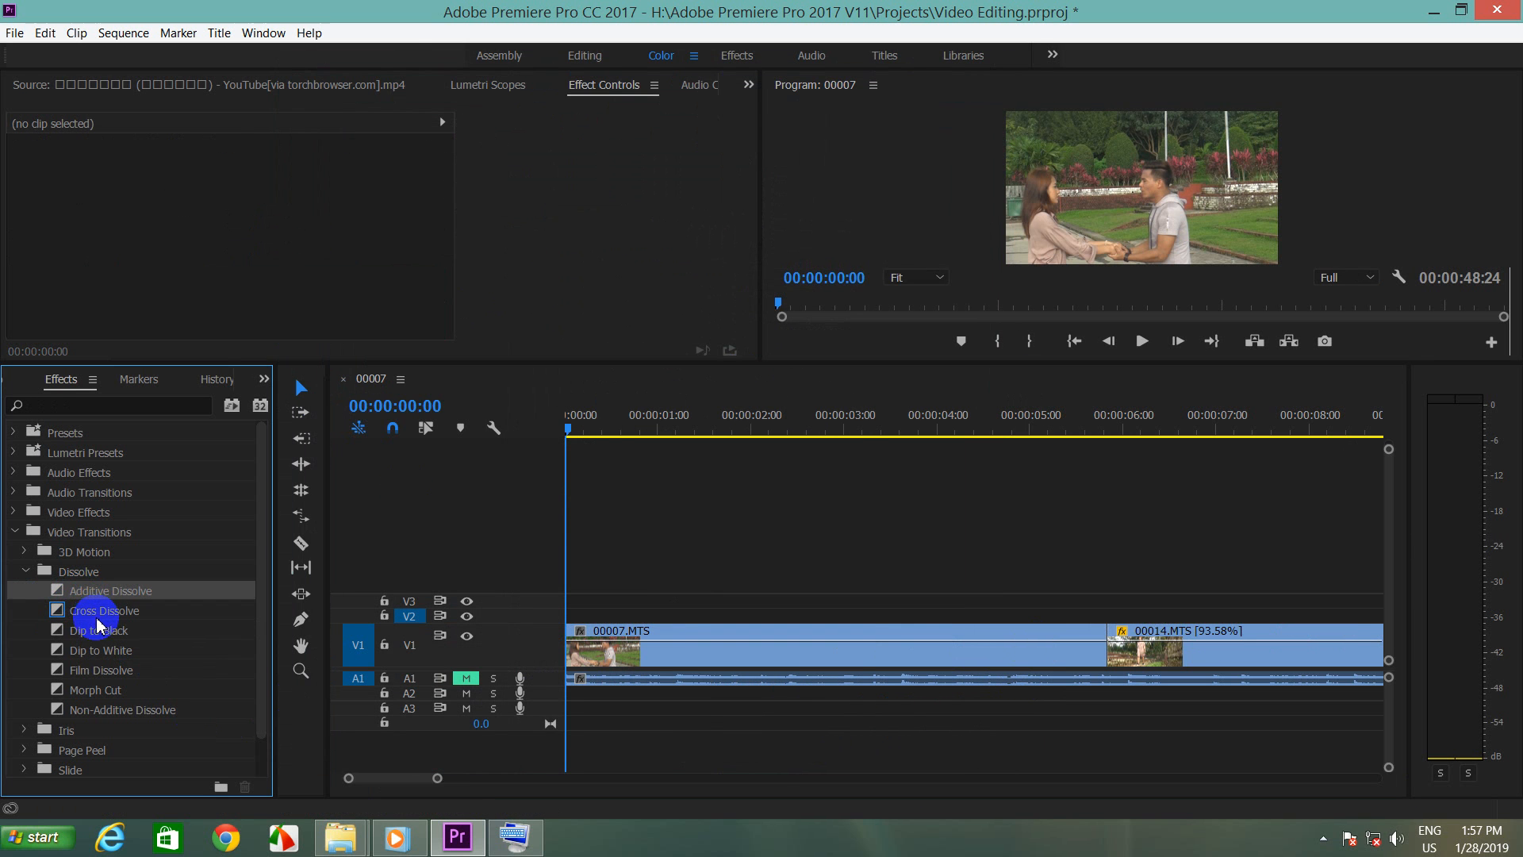
click(100, 628)
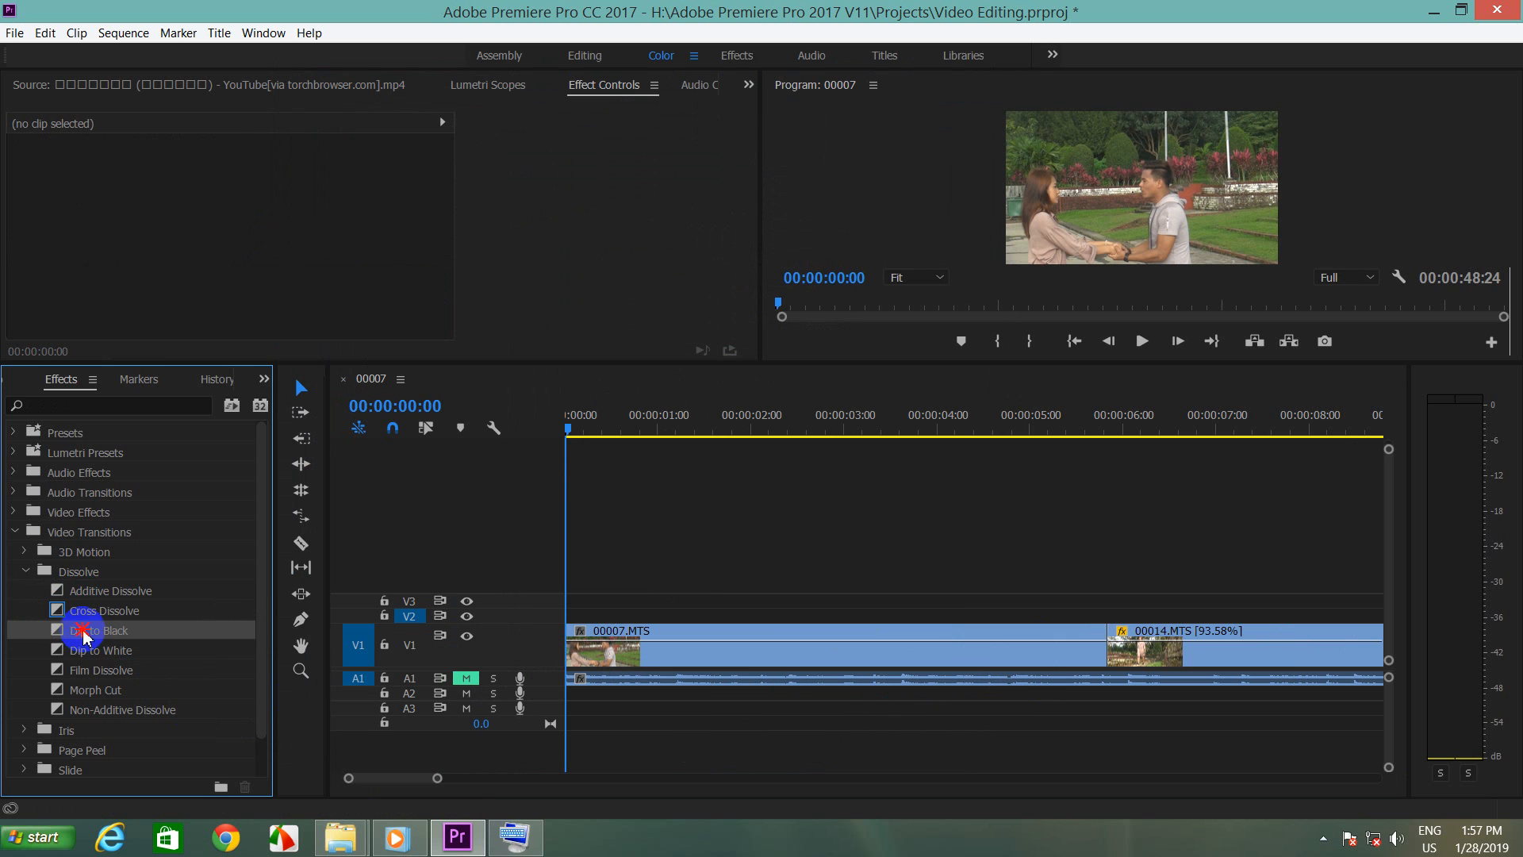
drag(84, 634, 1111, 629)
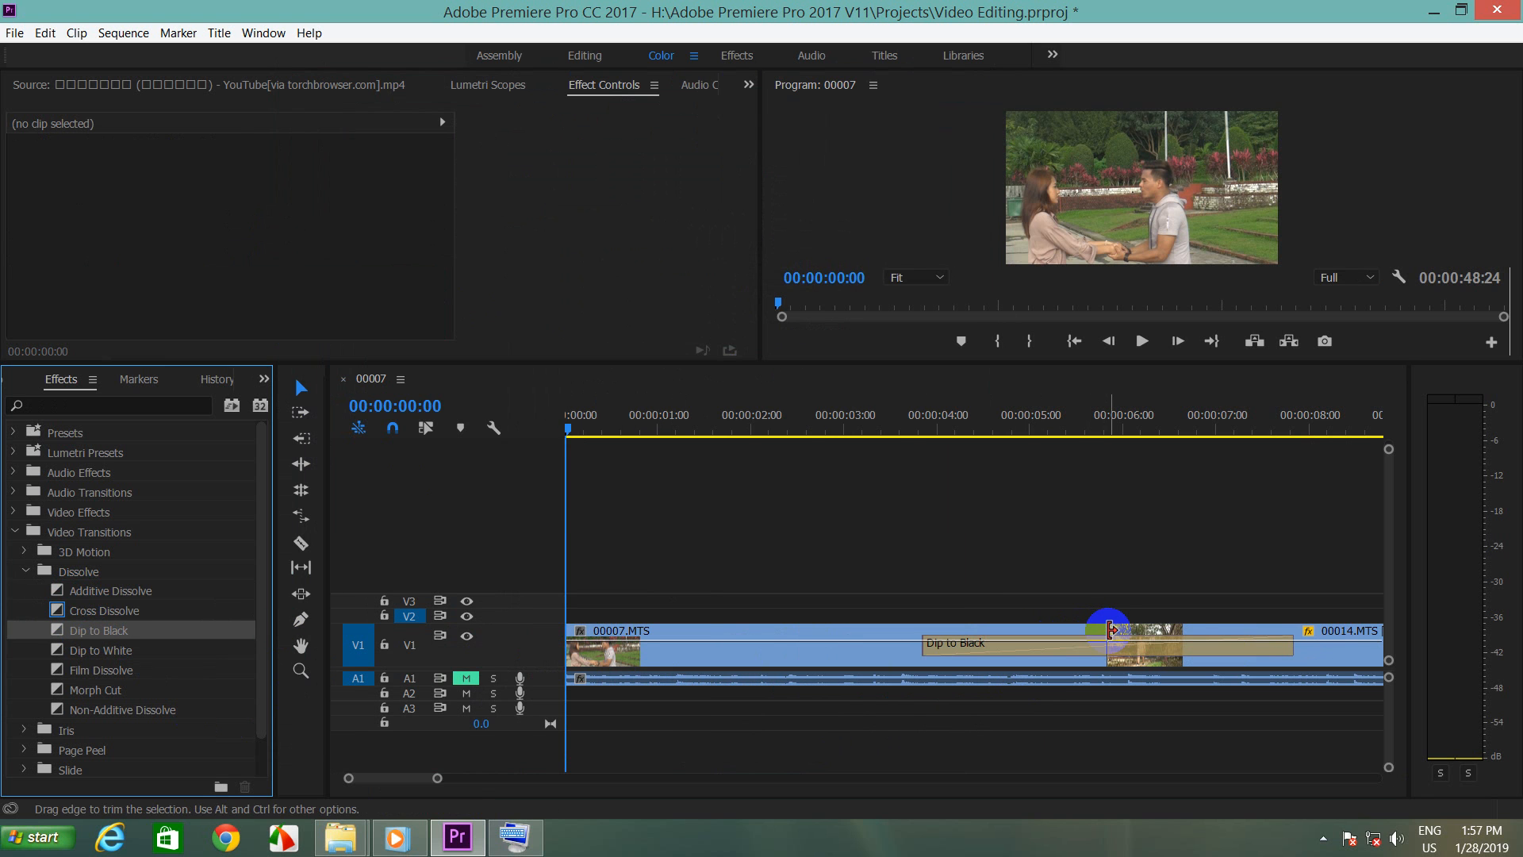
click(1066, 653)
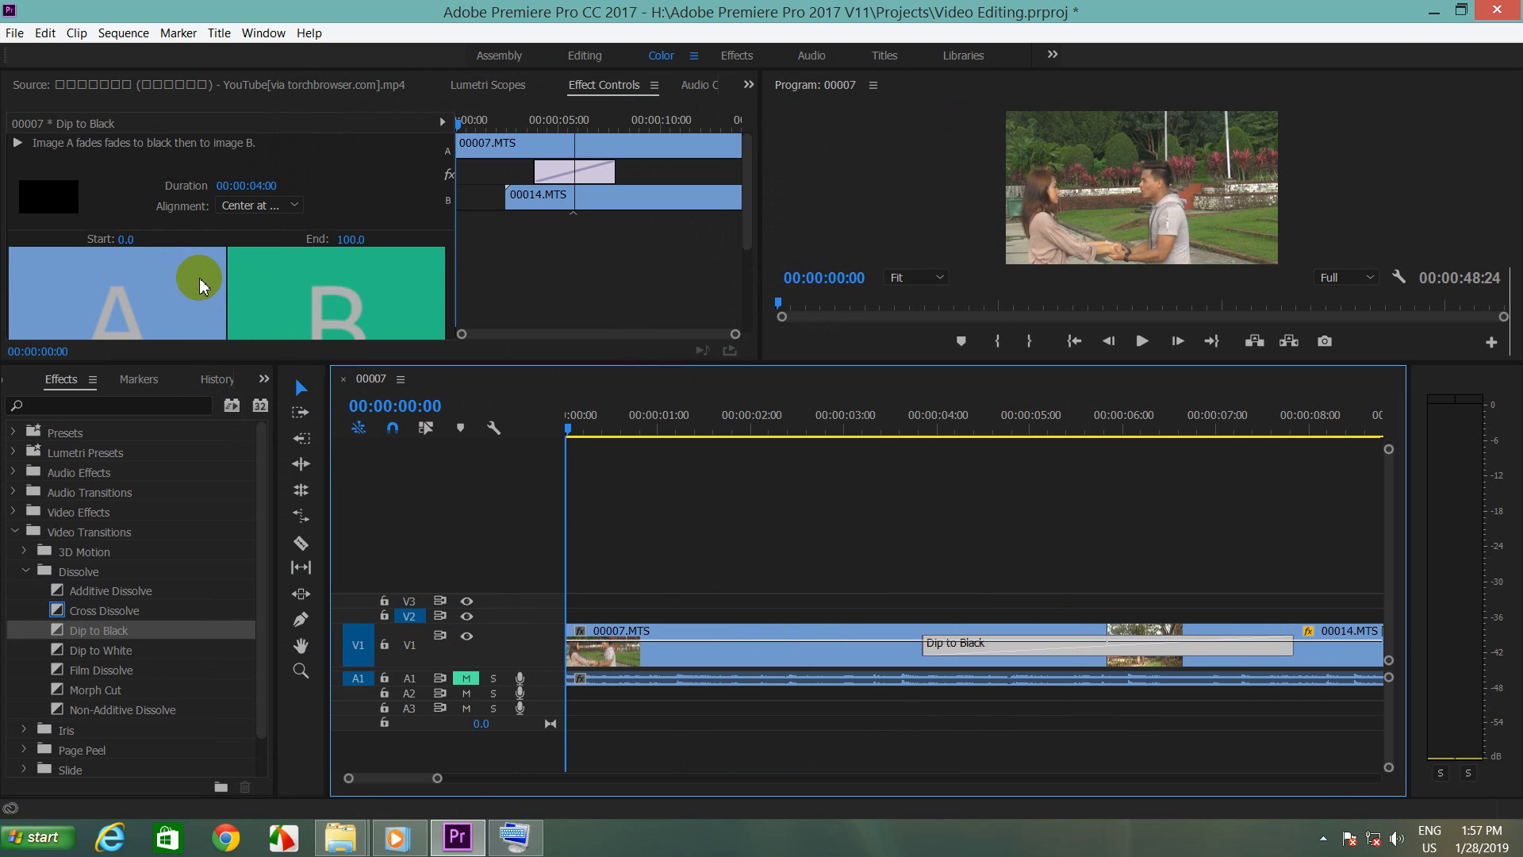
click(294, 211)
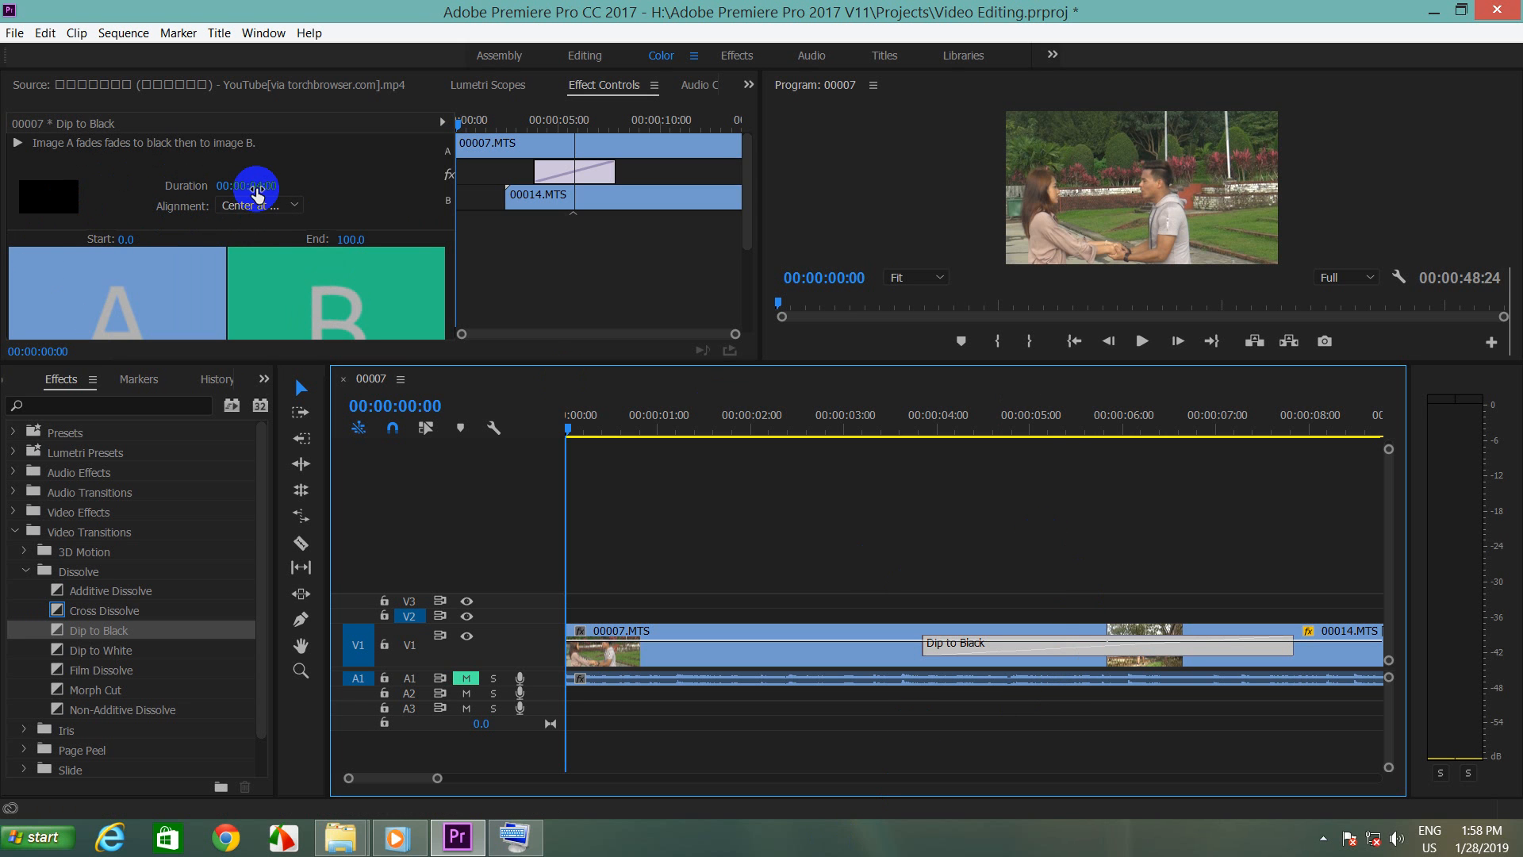
Step: Set the Video Transition Default Duration to 50 frames in the General preferences
click(45, 33)
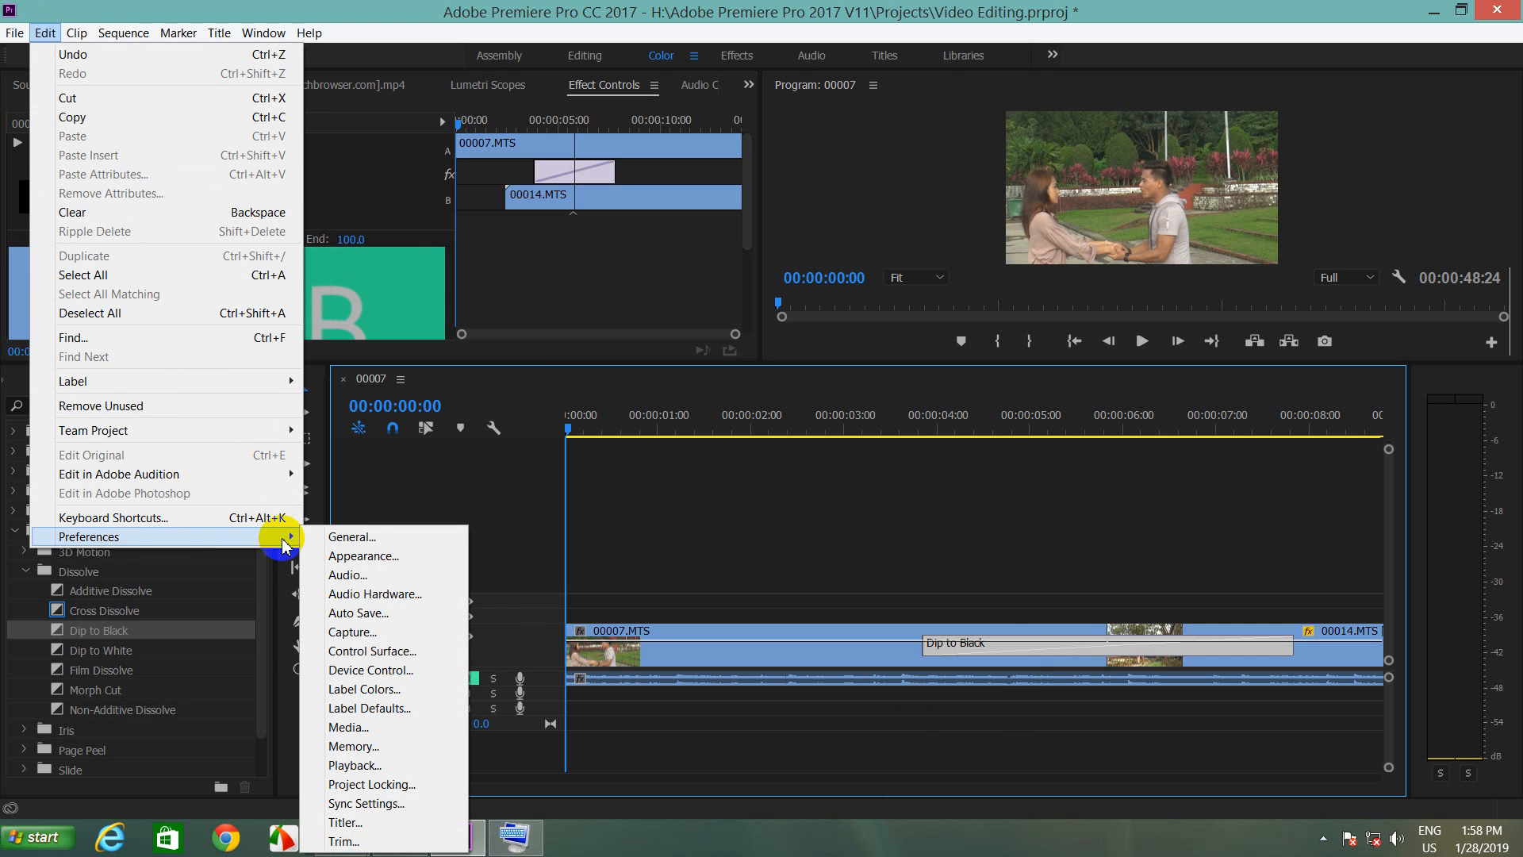
click(292, 512)
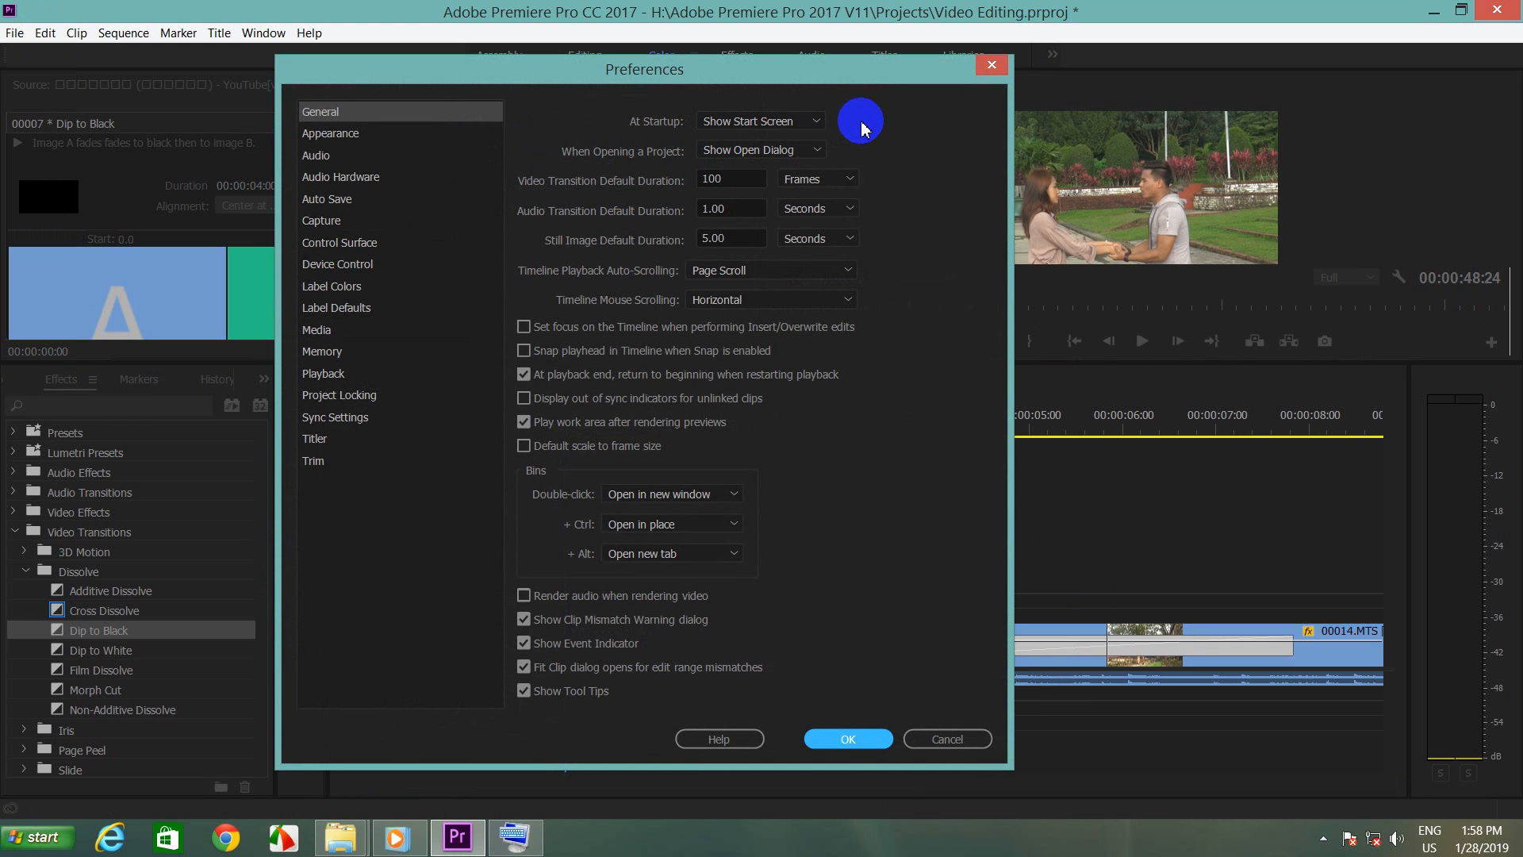
drag(844, 76, 1004, 59)
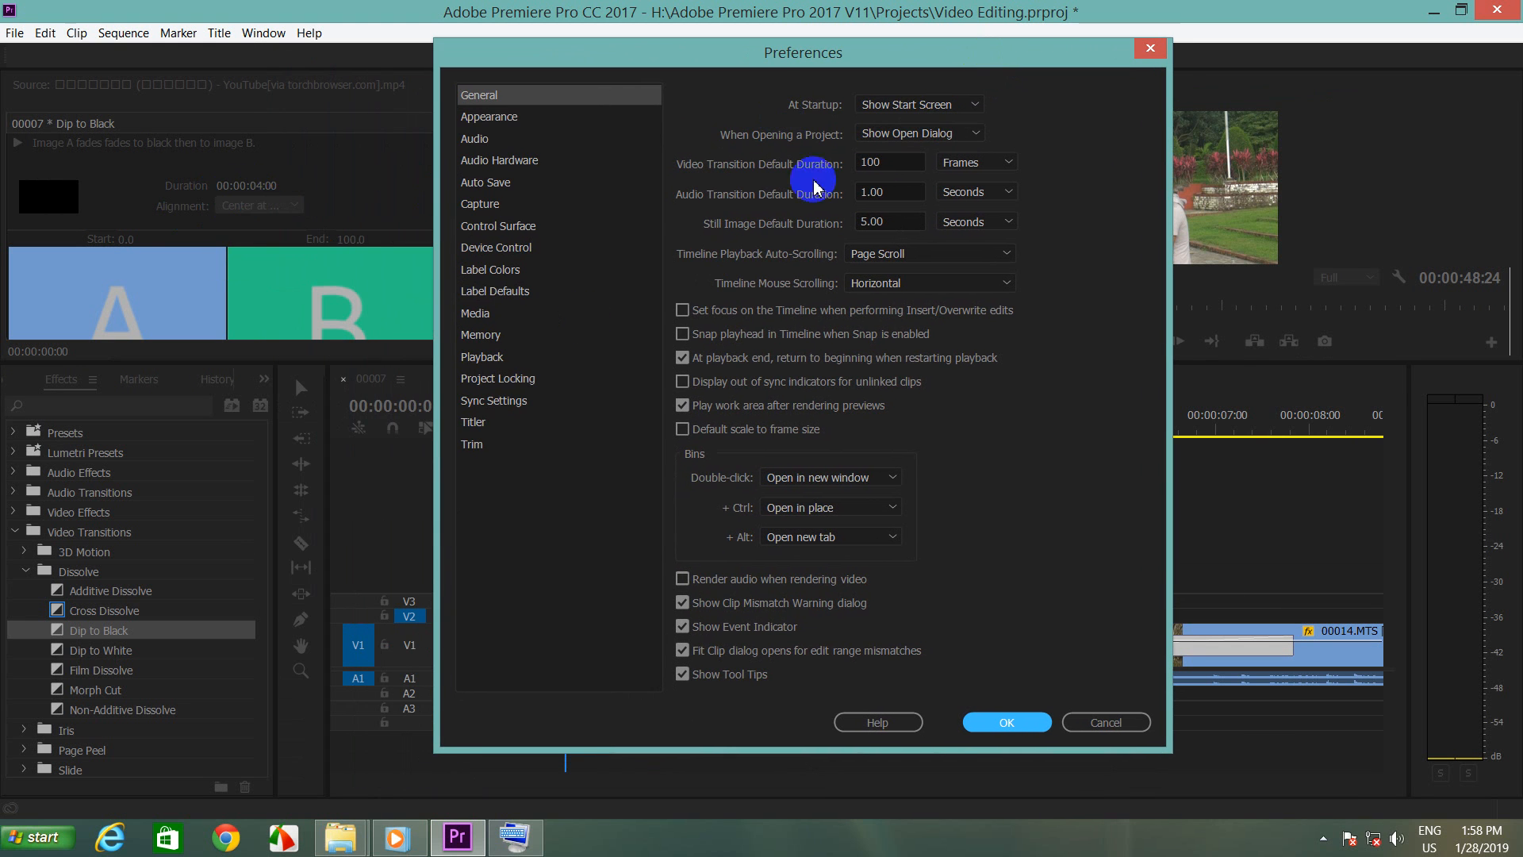
double_click(887, 162)
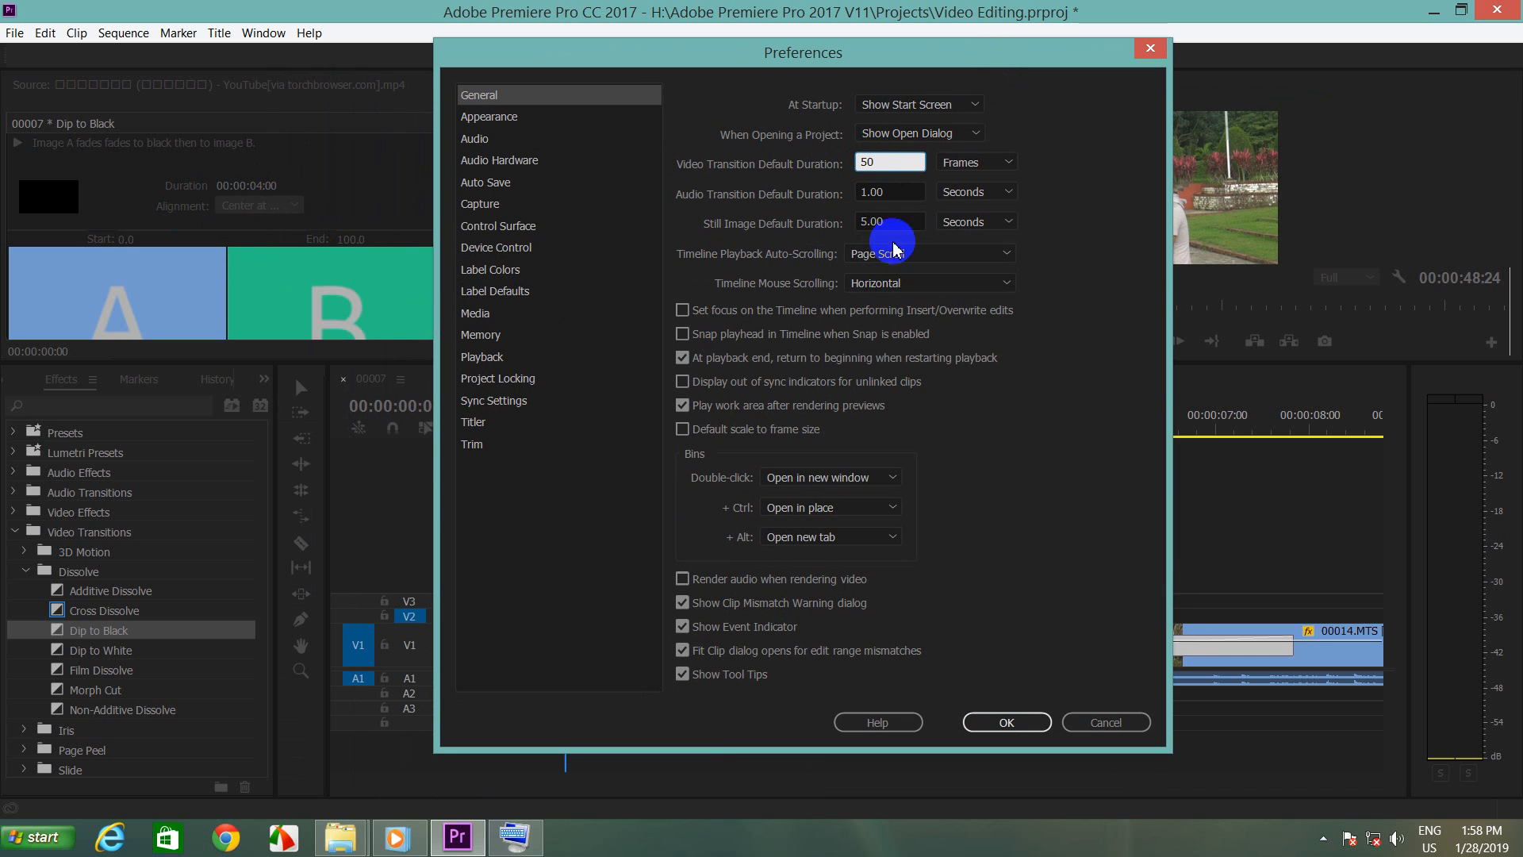
click(1007, 721)
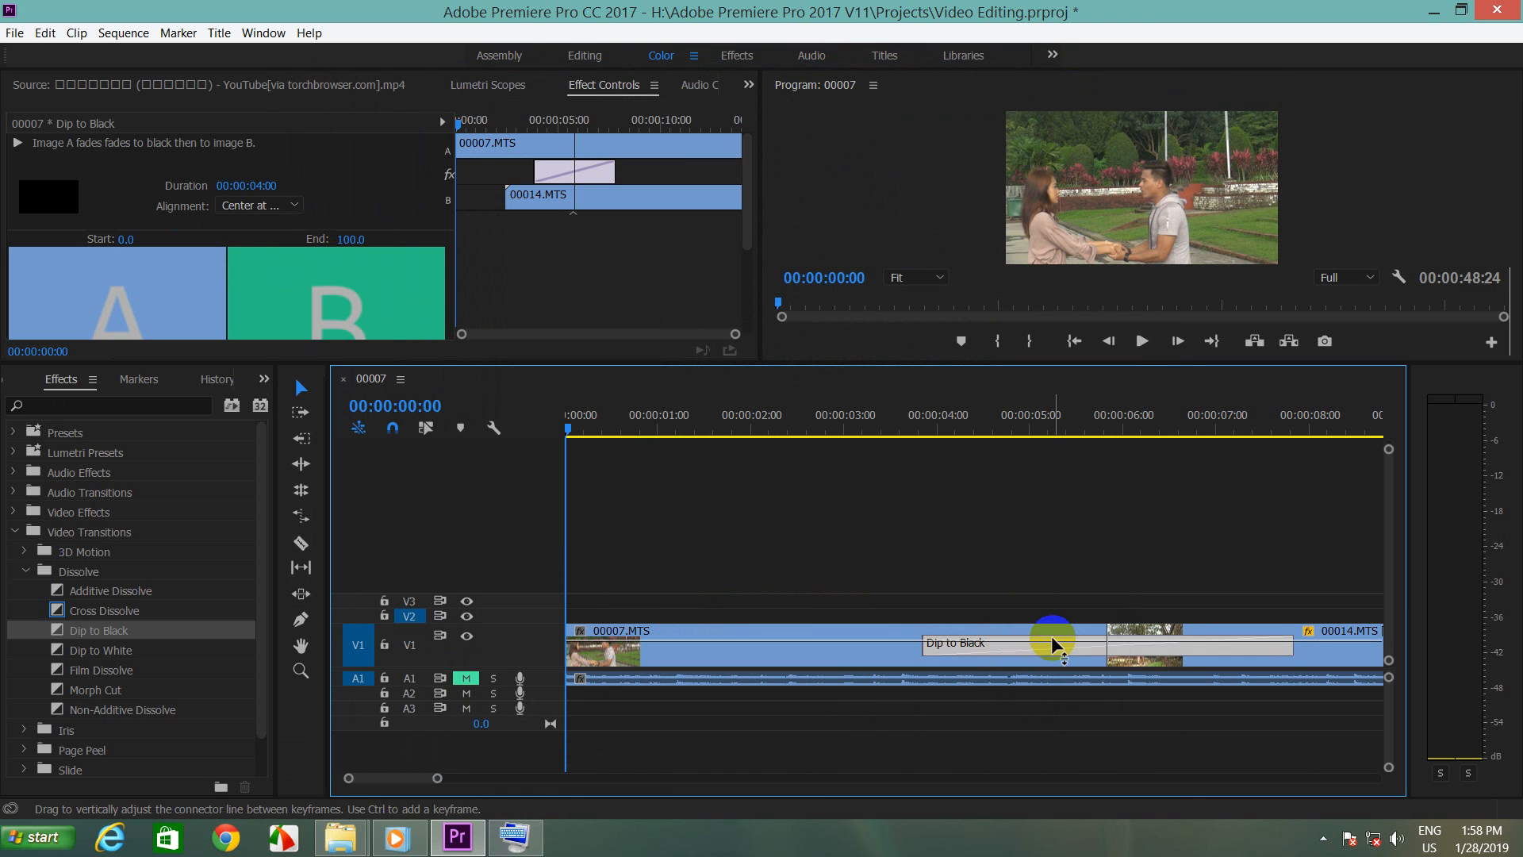
Step: Delete the Dip to Black transition between 00007.MTS and 00014.MTS and reapply it at the new default duration
key(Delete)
drag(88, 630, 1107, 665)
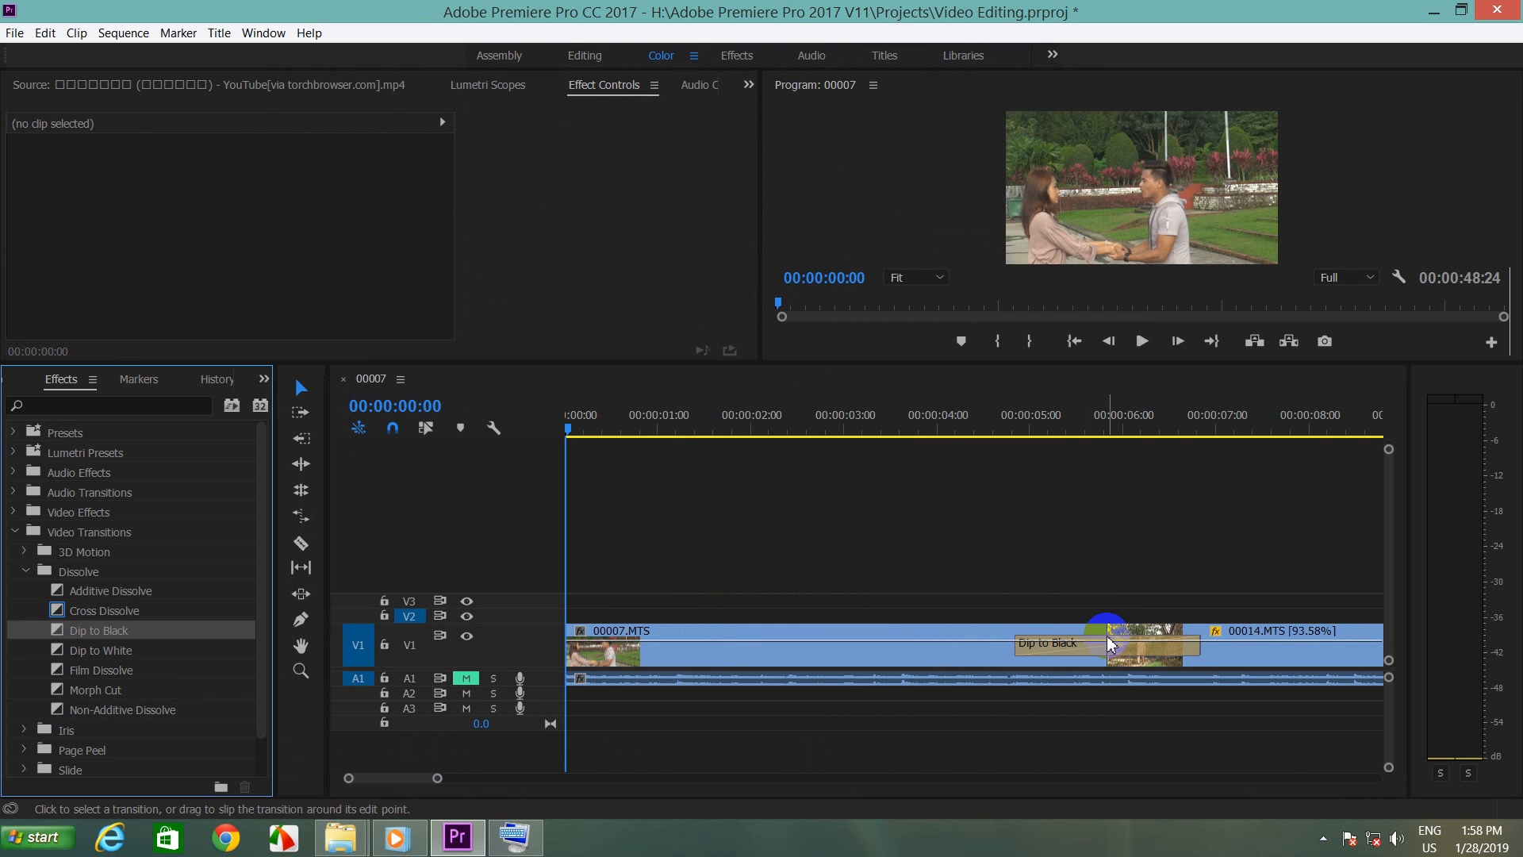
click(1142, 642)
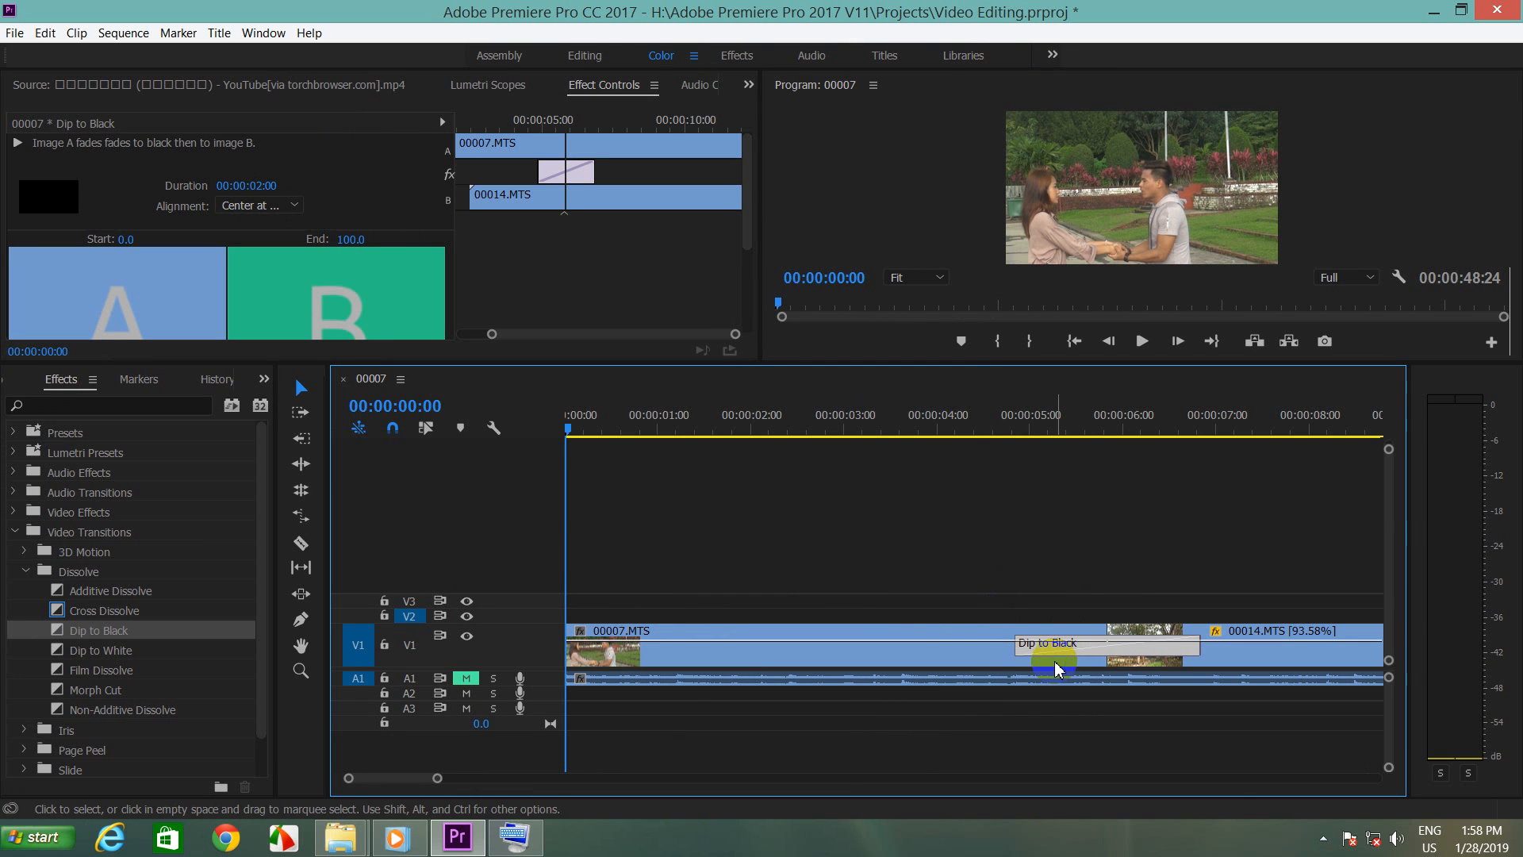
Step: Apply a Cross Dissolve transition at the cut between the 00014.MTS clips near 00:00:10:00 and select it
key(h)
scroll(1031, 643, down, 5)
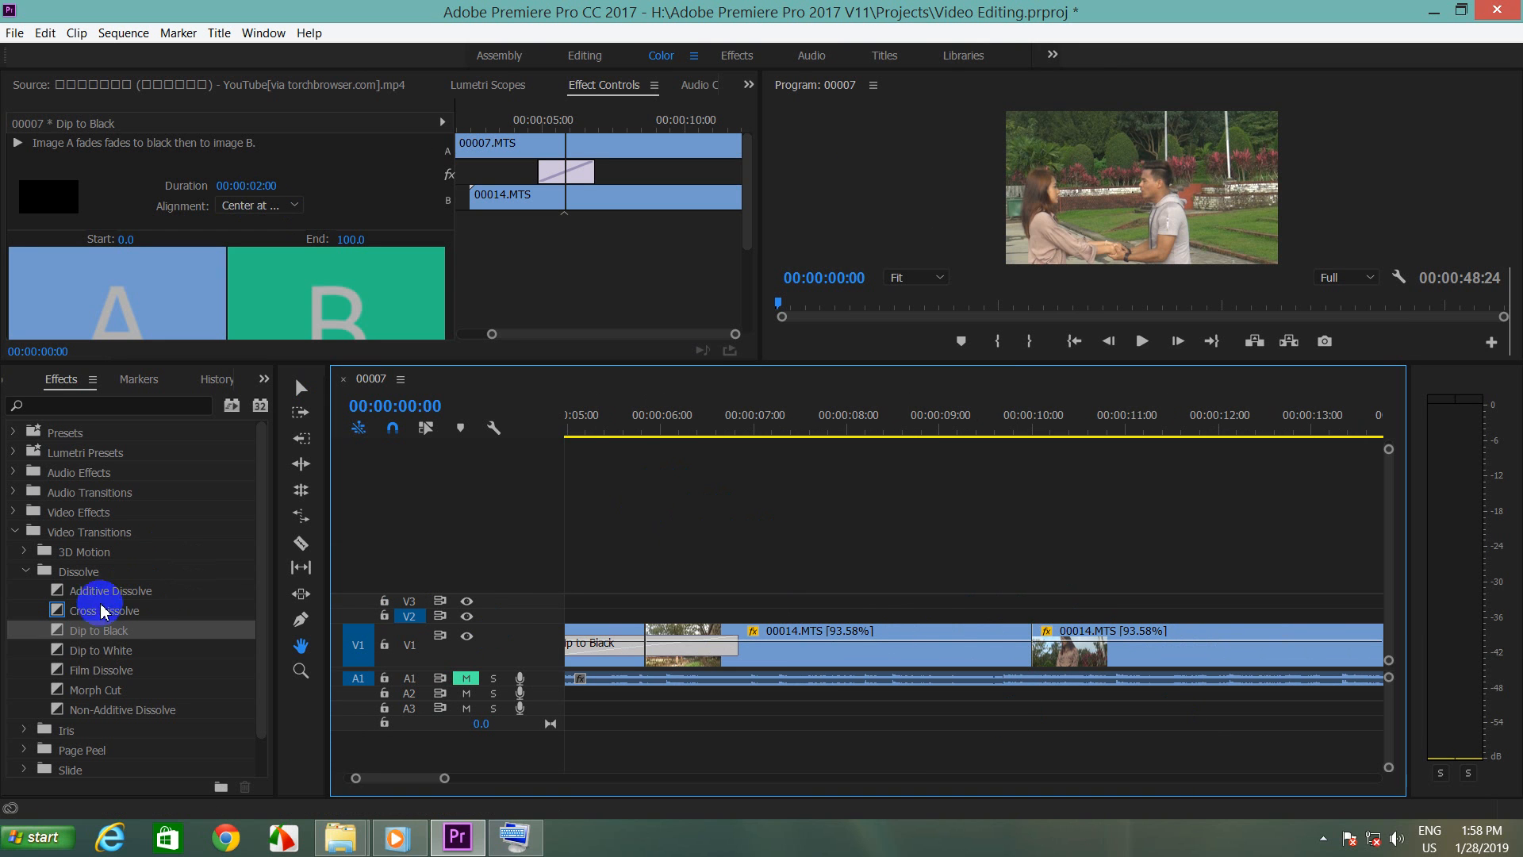
drag(93, 618, 1030, 641)
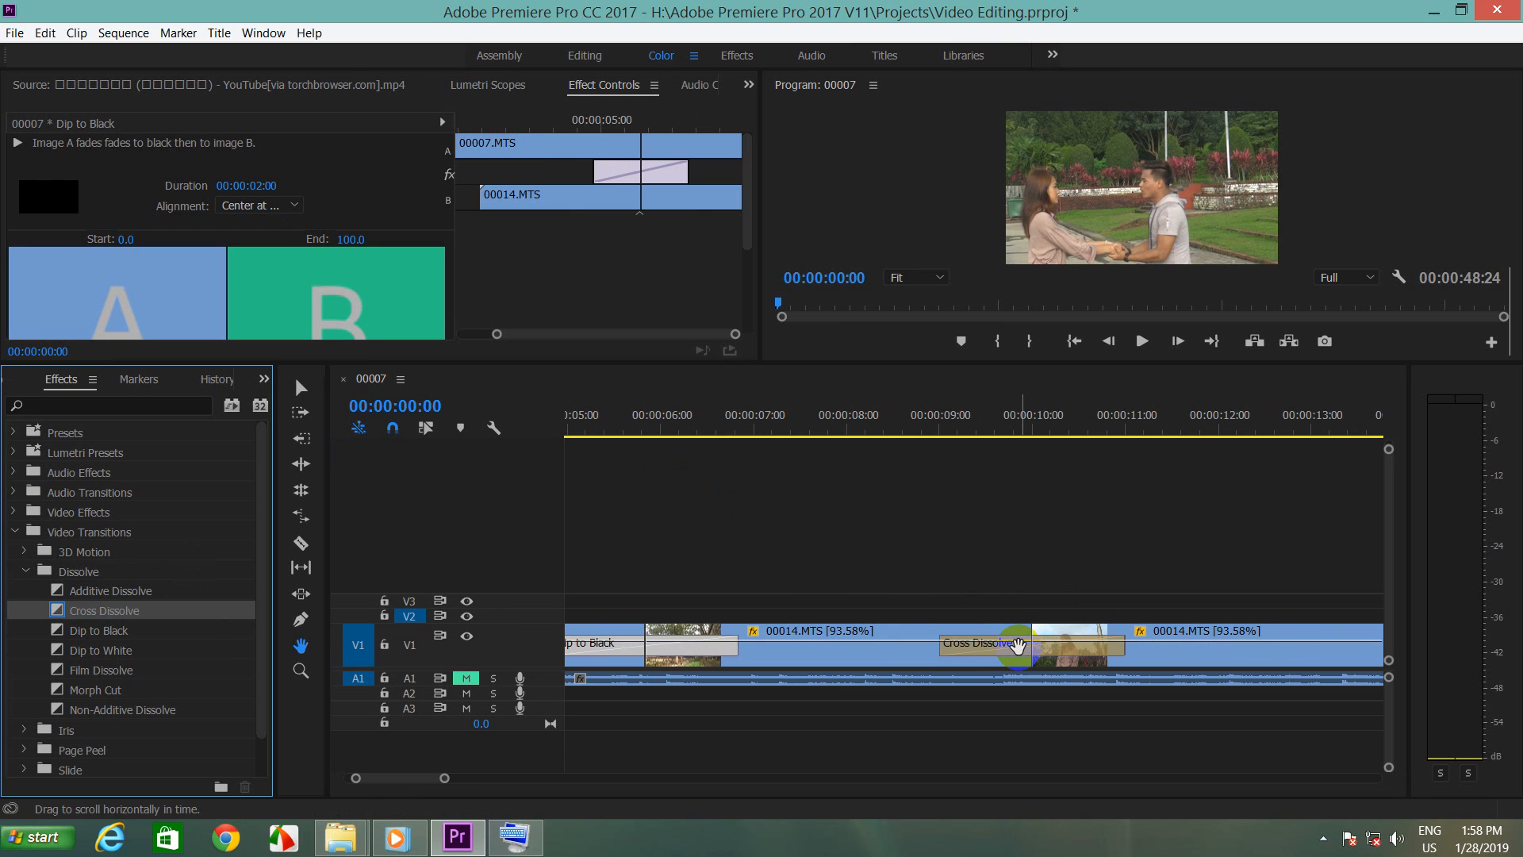
click(1017, 651)
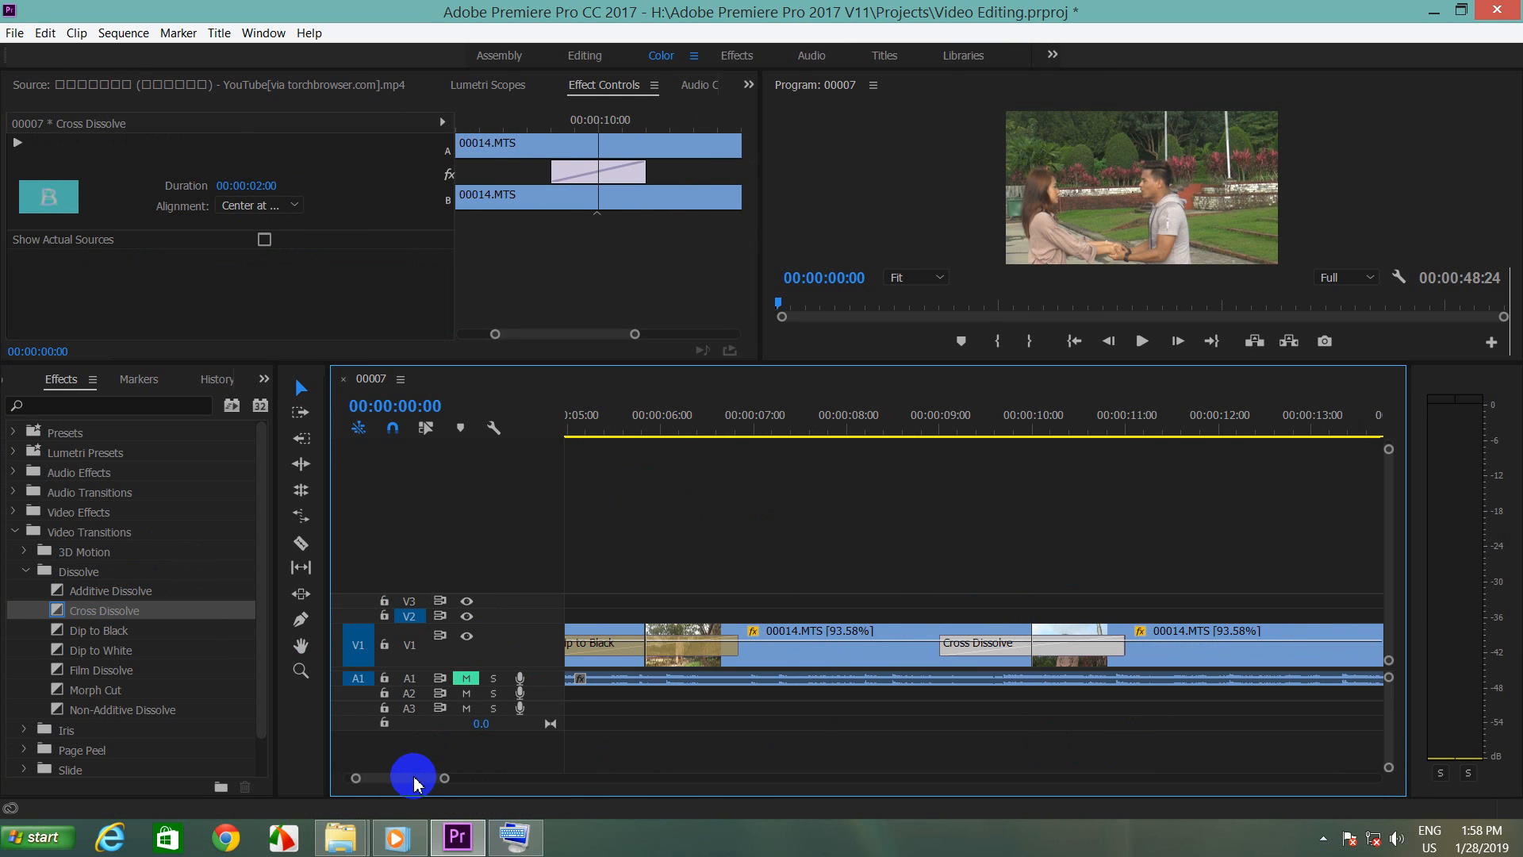
Step: Apply a Film Dissolve transition at the 00014.MTS cut between 00:00:20:00 and 00:00:21:00 and select it
drag(413, 782, 435, 778)
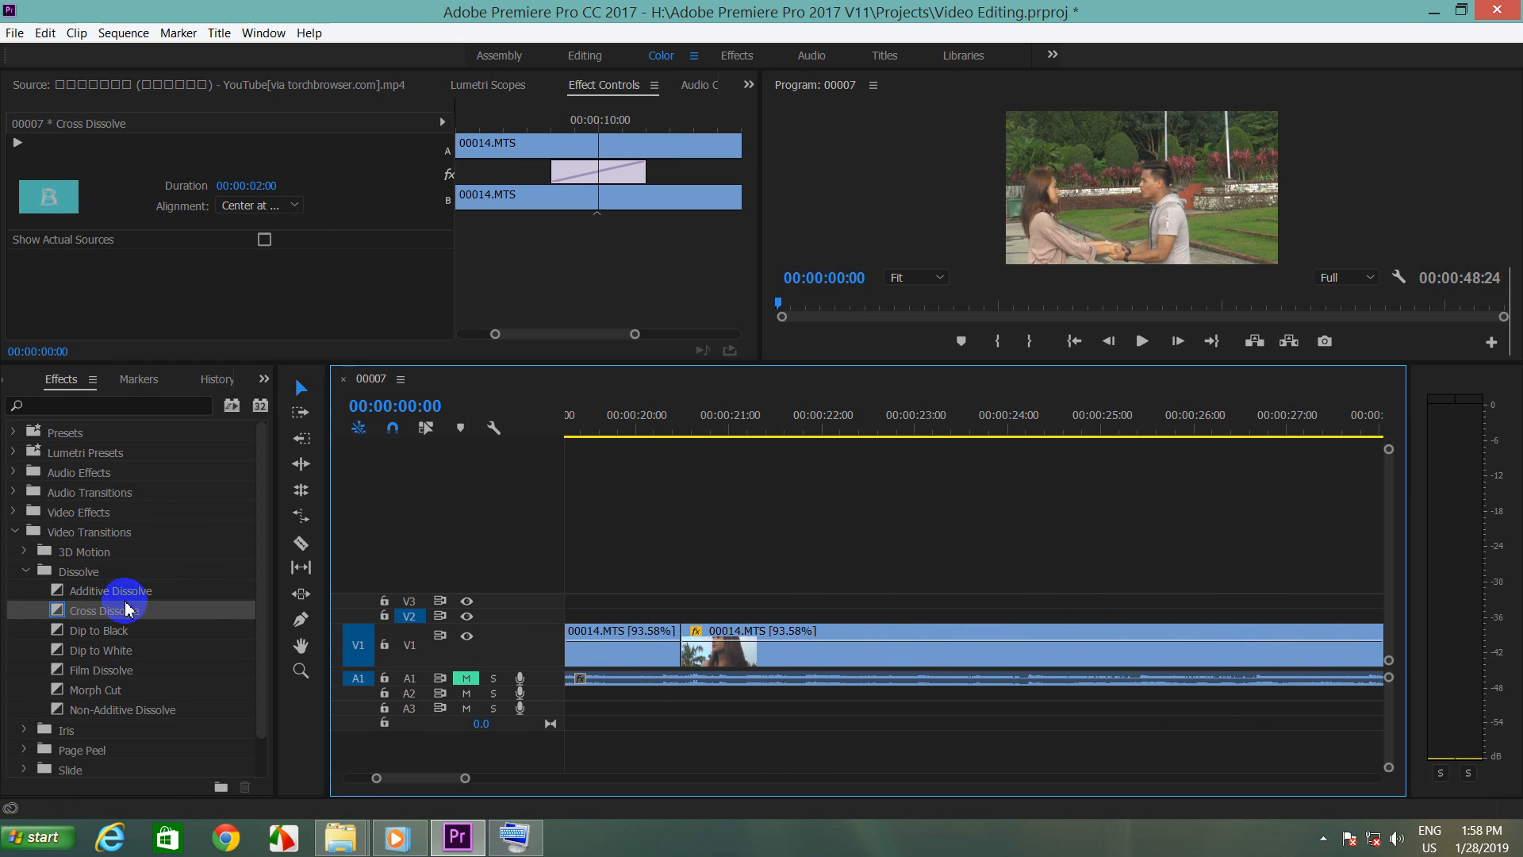
click(106, 595)
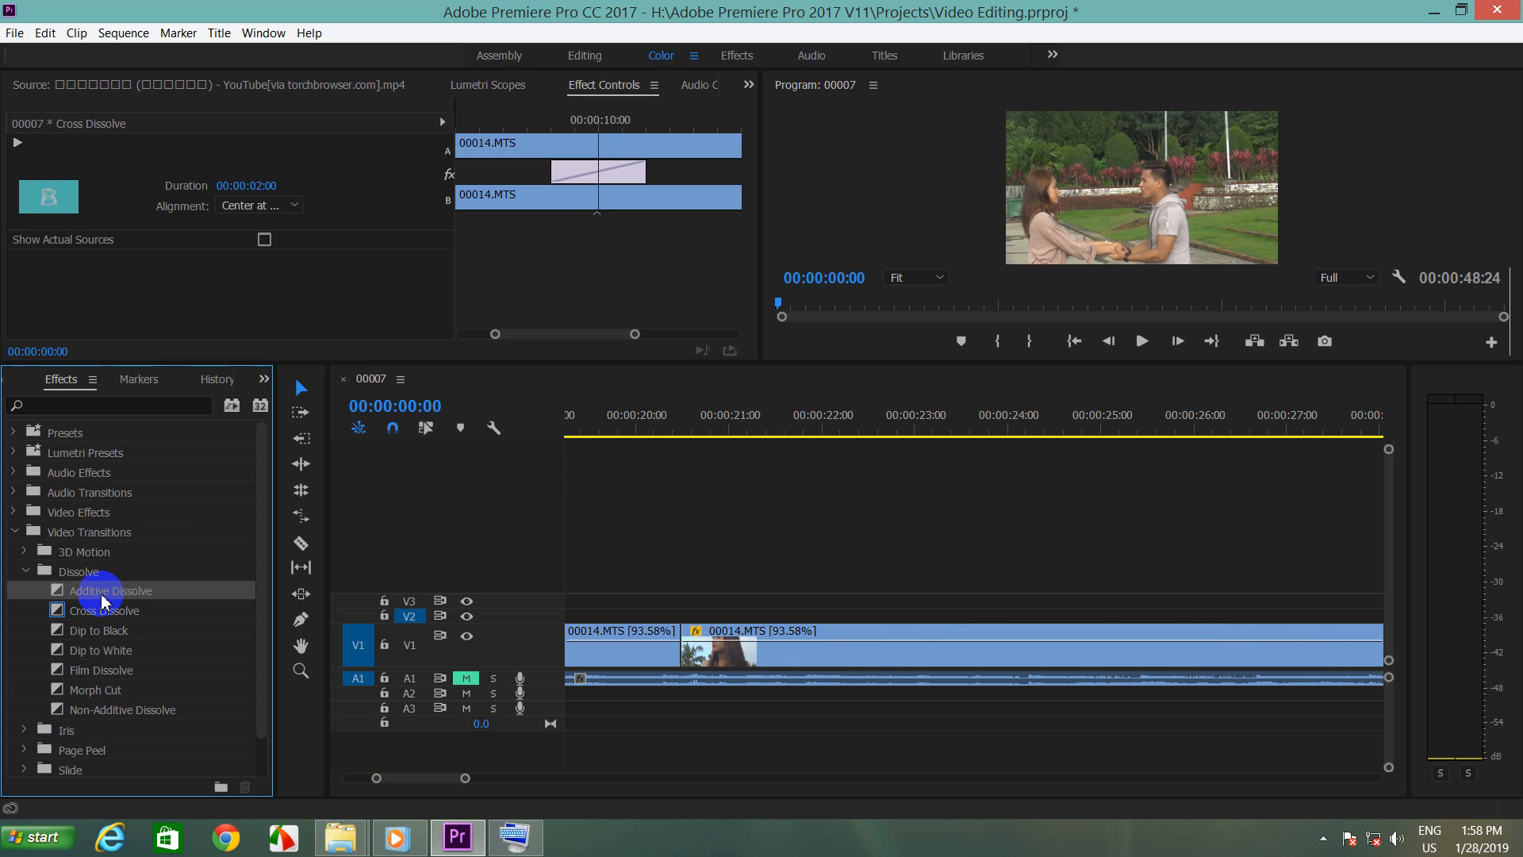
click(123, 674)
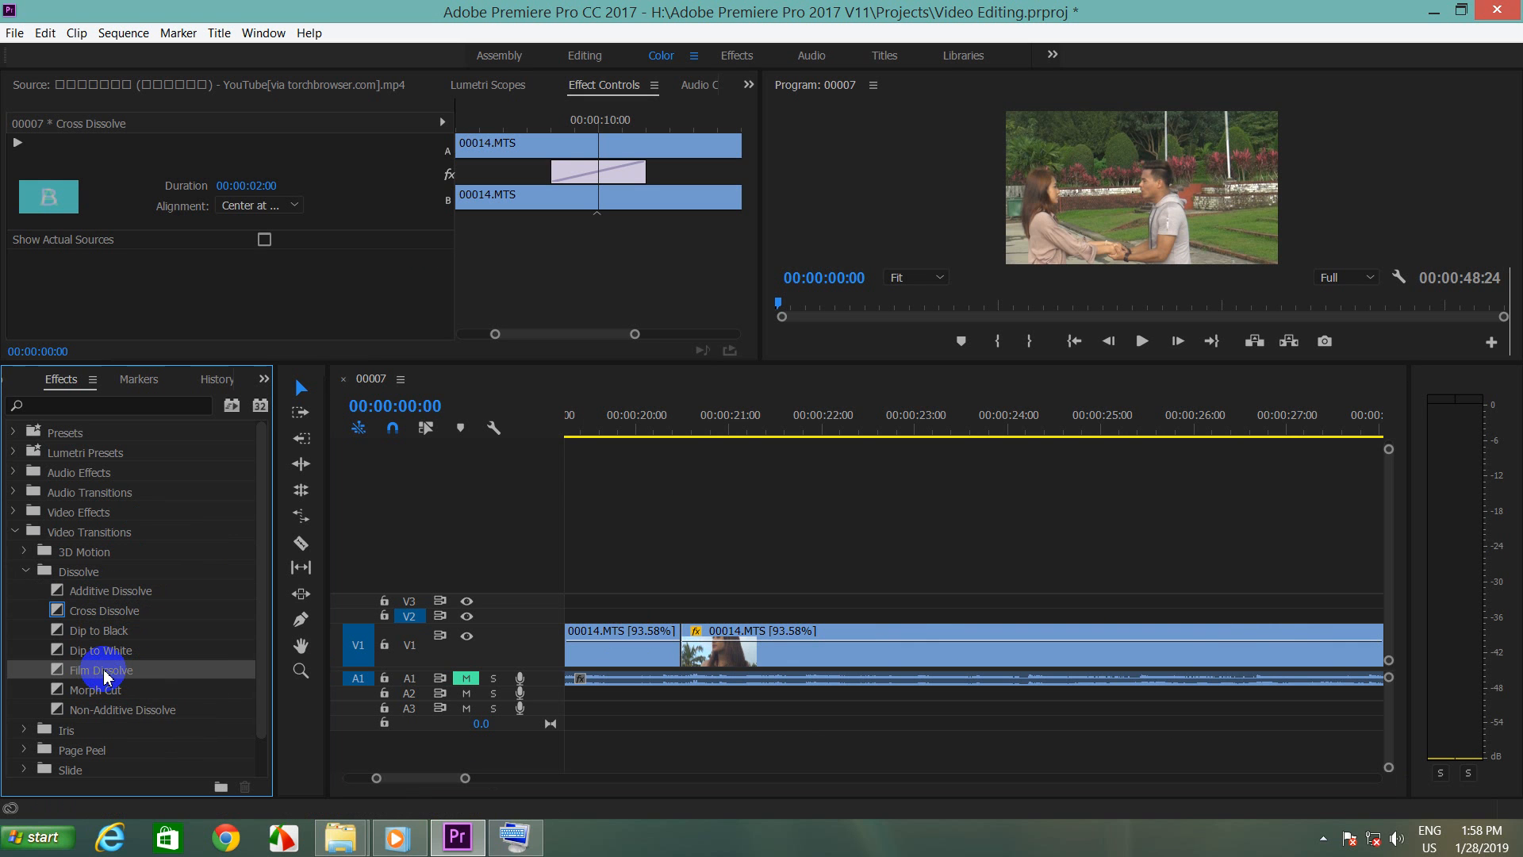
drag(106, 675, 676, 632)
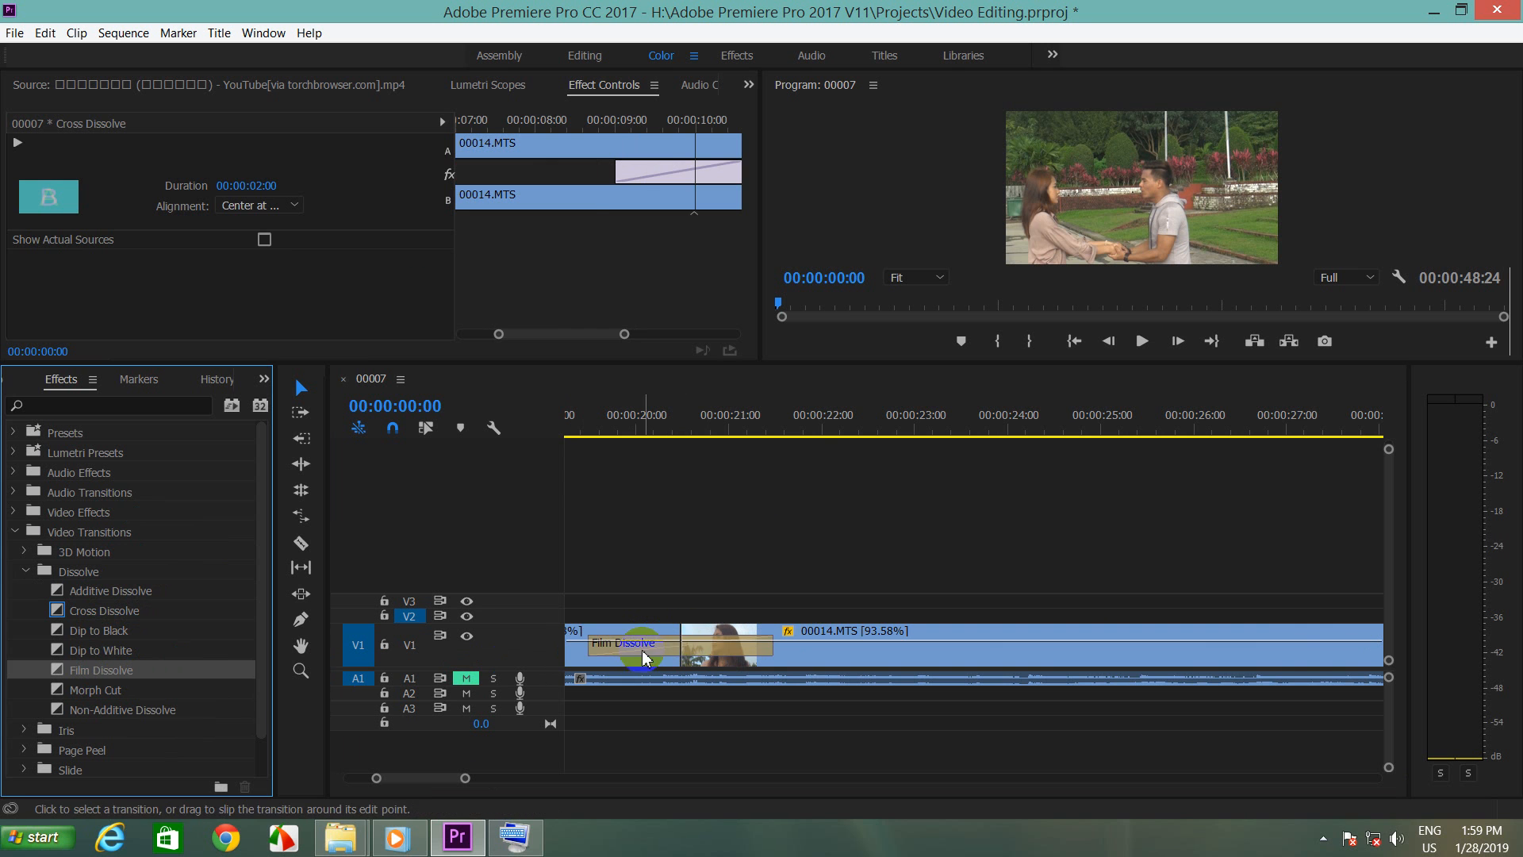
click(645, 644)
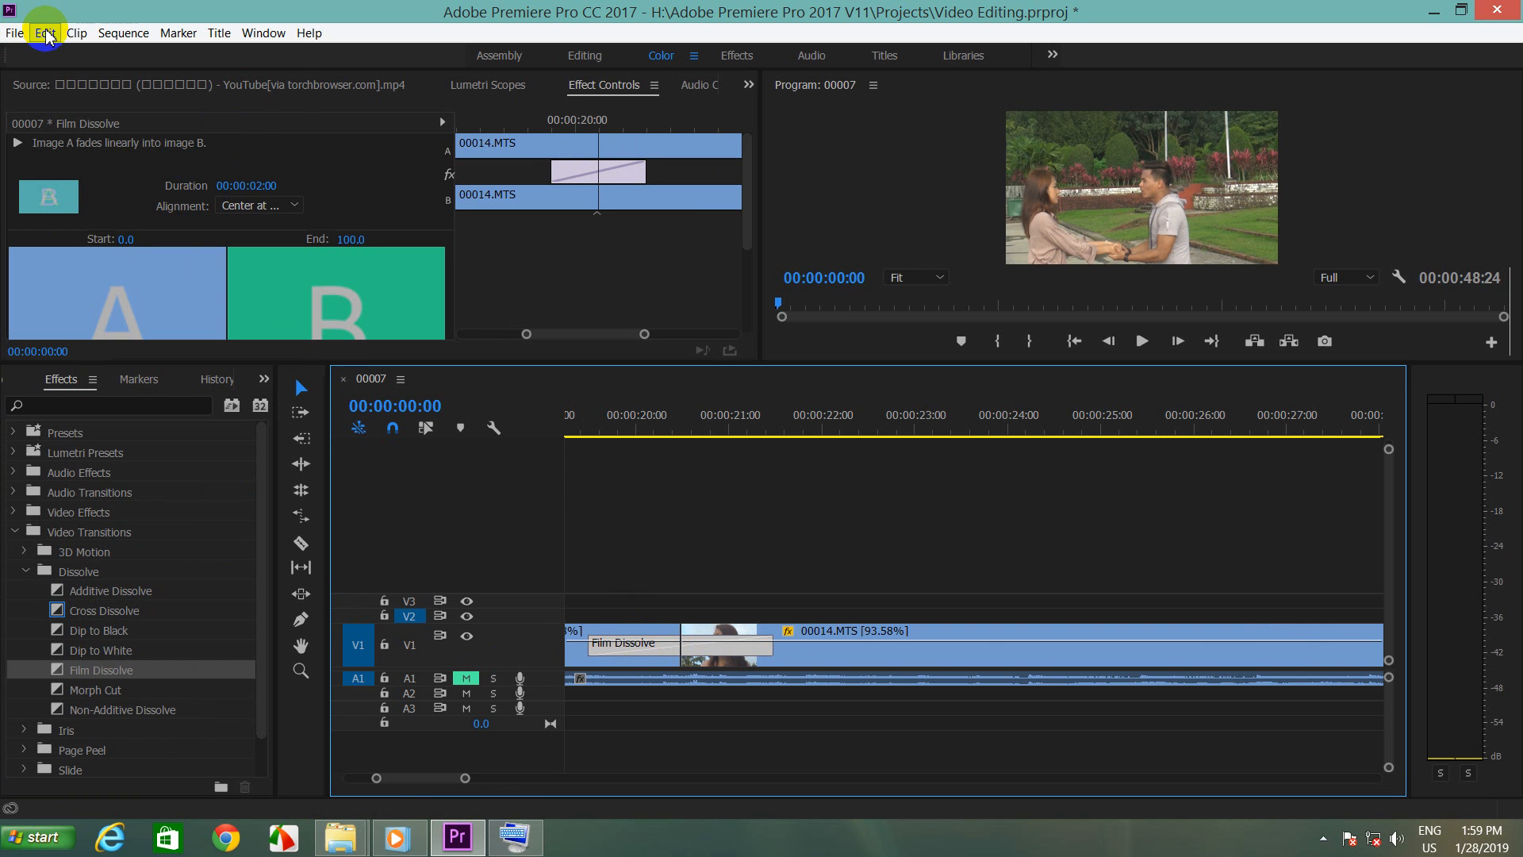
Step: Review the default durations in the General preferences without changing them, and collapse the Dissolve transitions folder
click(14, 32)
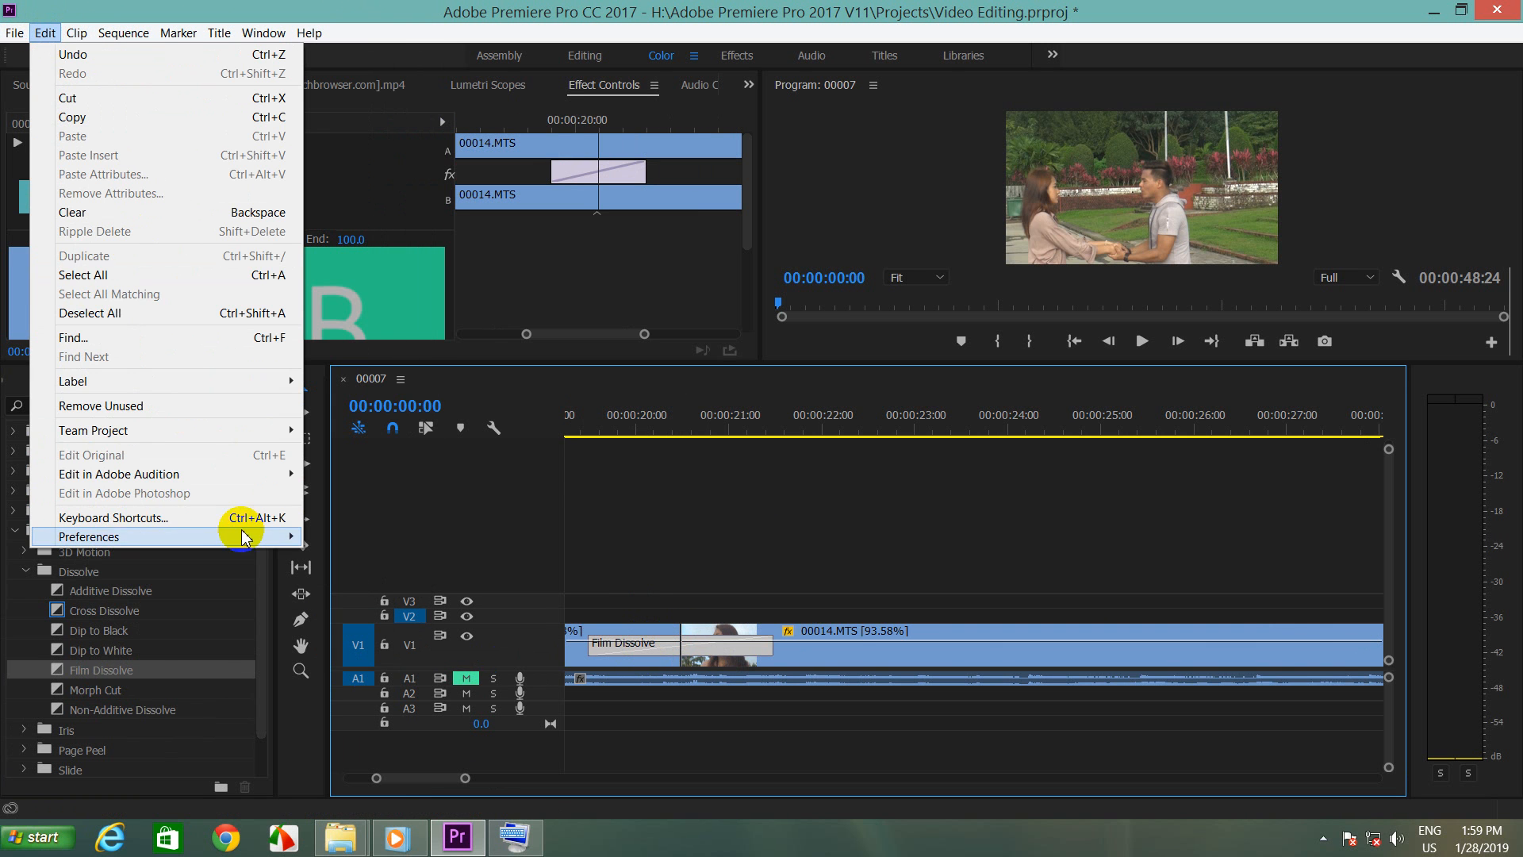
mouse_move(242, 537)
click(369, 542)
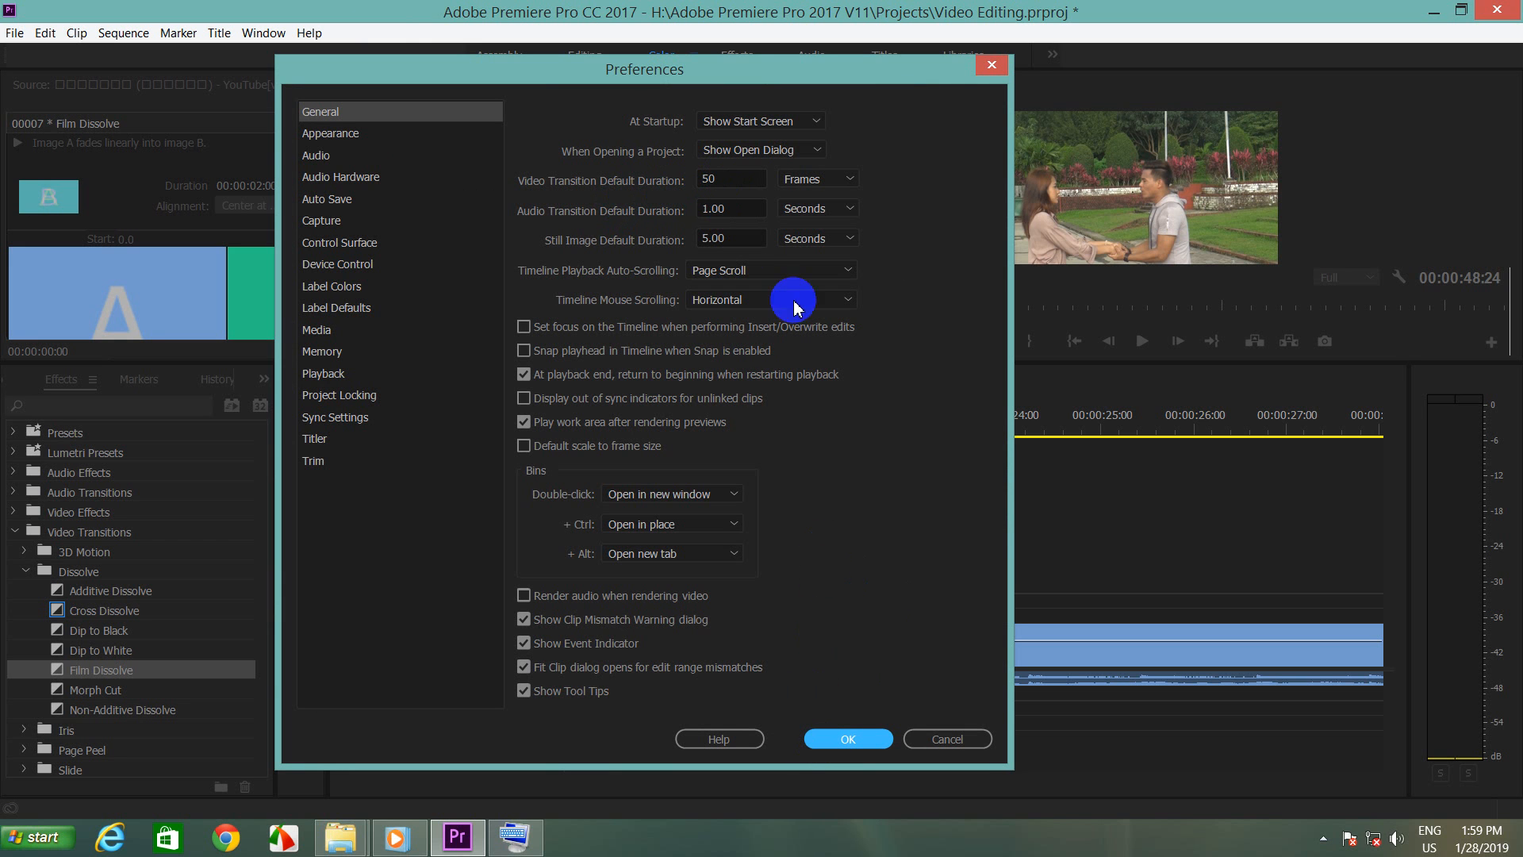
click(993, 66)
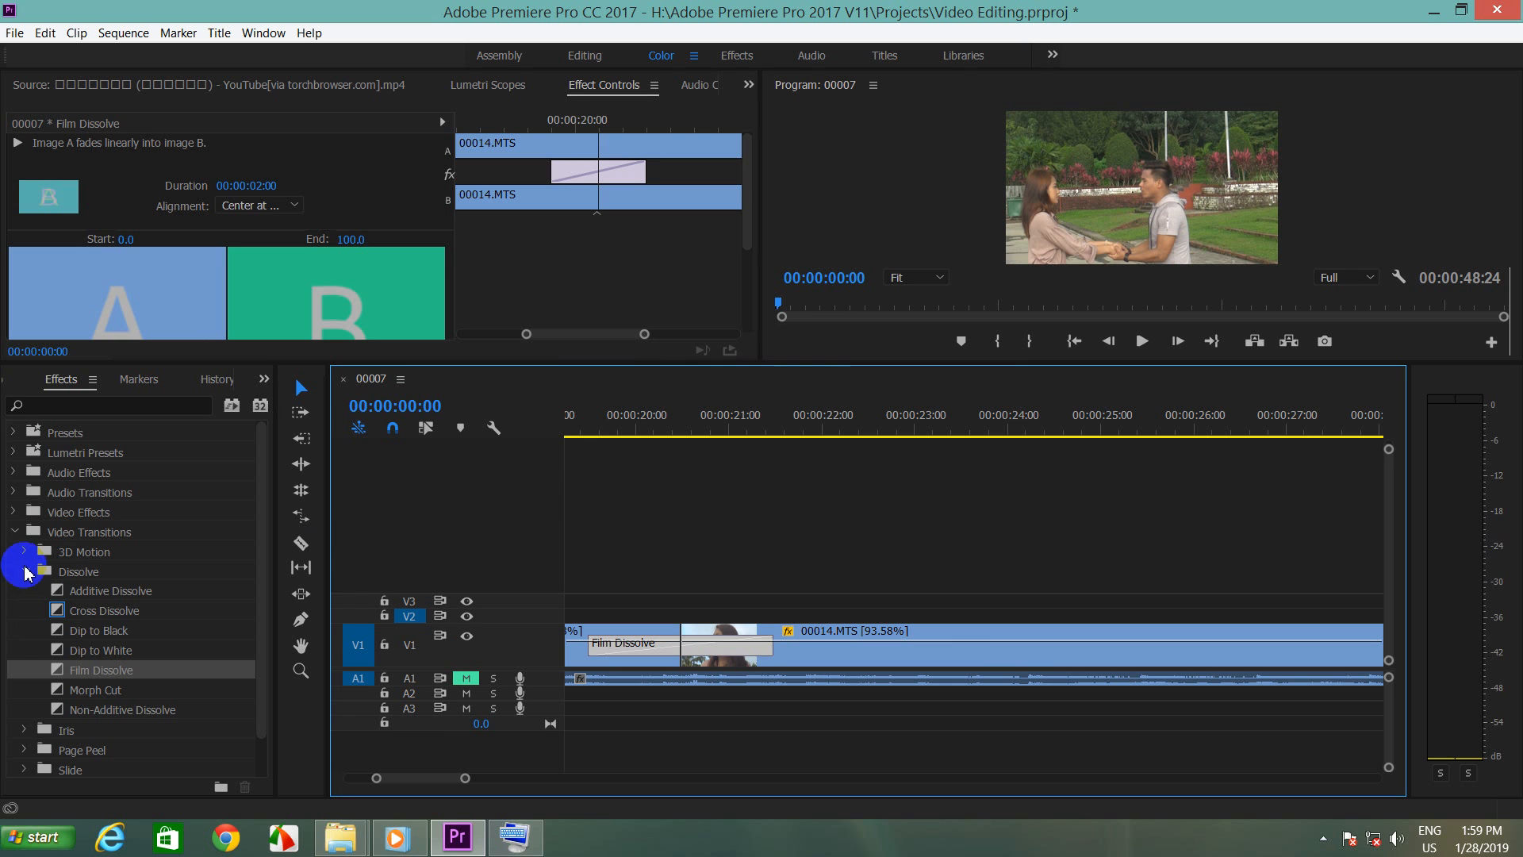
click(25, 572)
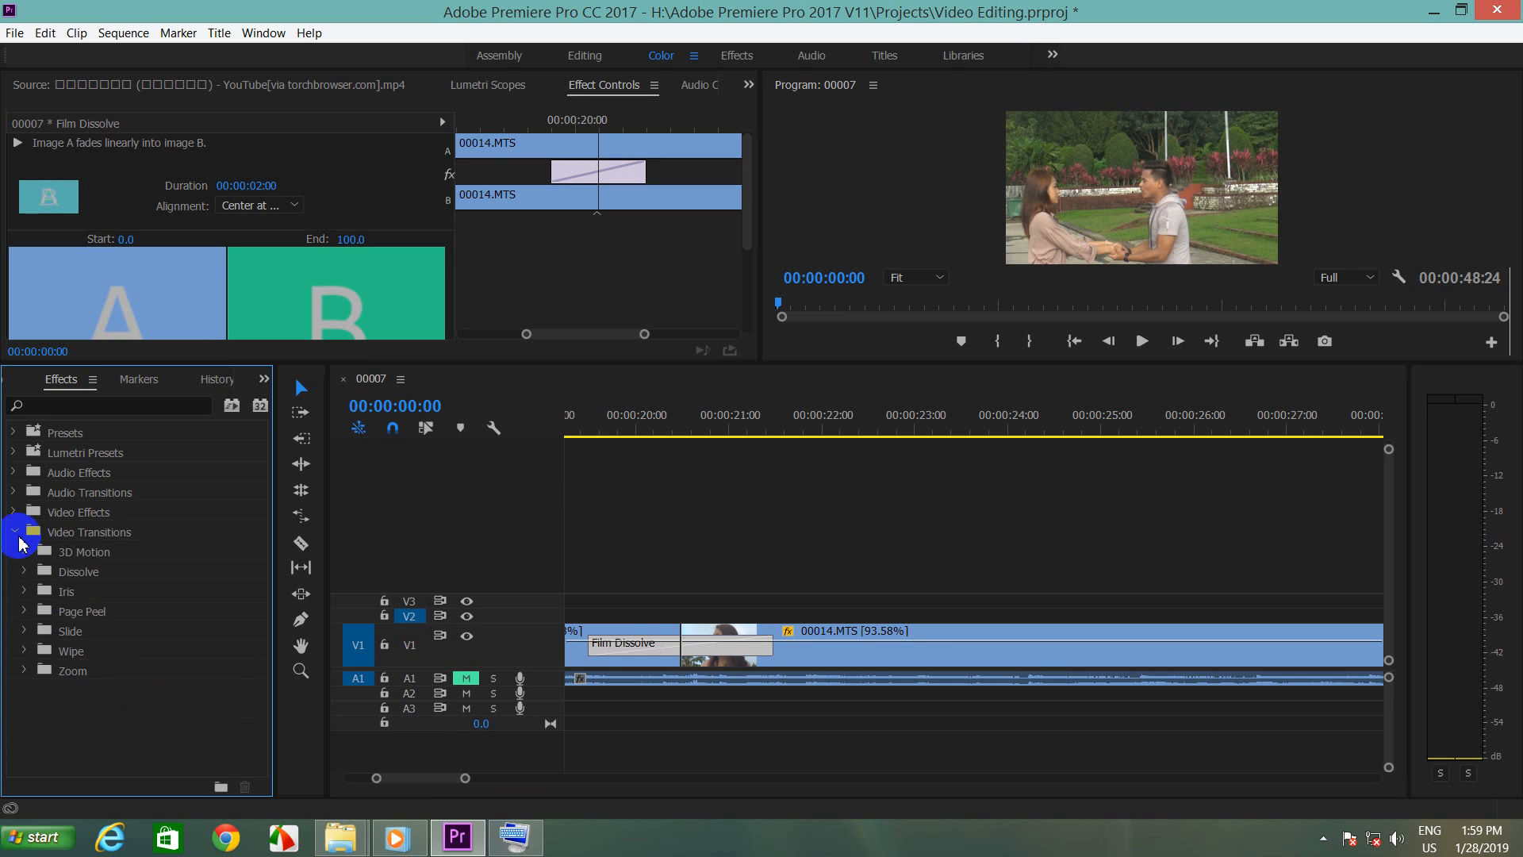